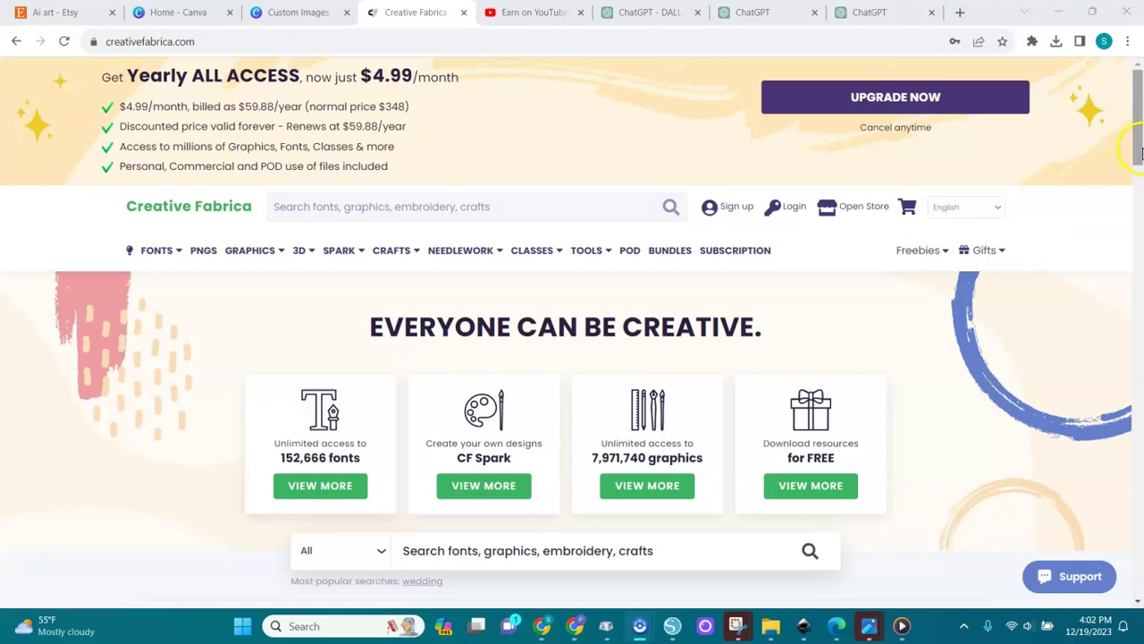
Look over the Creative Fabrica homepage's product listings and its page for opening a store
{"action": "left_click_drag", "start_coordinate": [1137, 126], "coordinate": [1137, 456]}
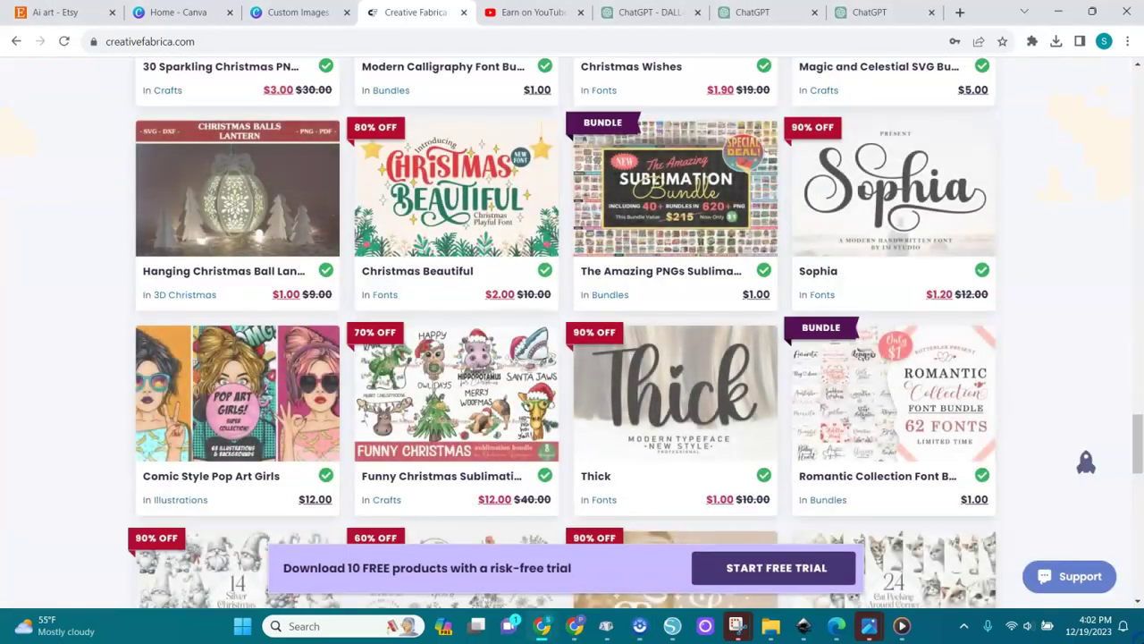
{"action": "mouse_move", "coordinate": [1138, 580]}
{"action": "left_mouse_down"}
{"action": "mouse_move", "coordinate": [1139, 425]}
{"action": "mouse_move", "coordinate": [1139, 579]}
{"action": "left_mouse_up"}
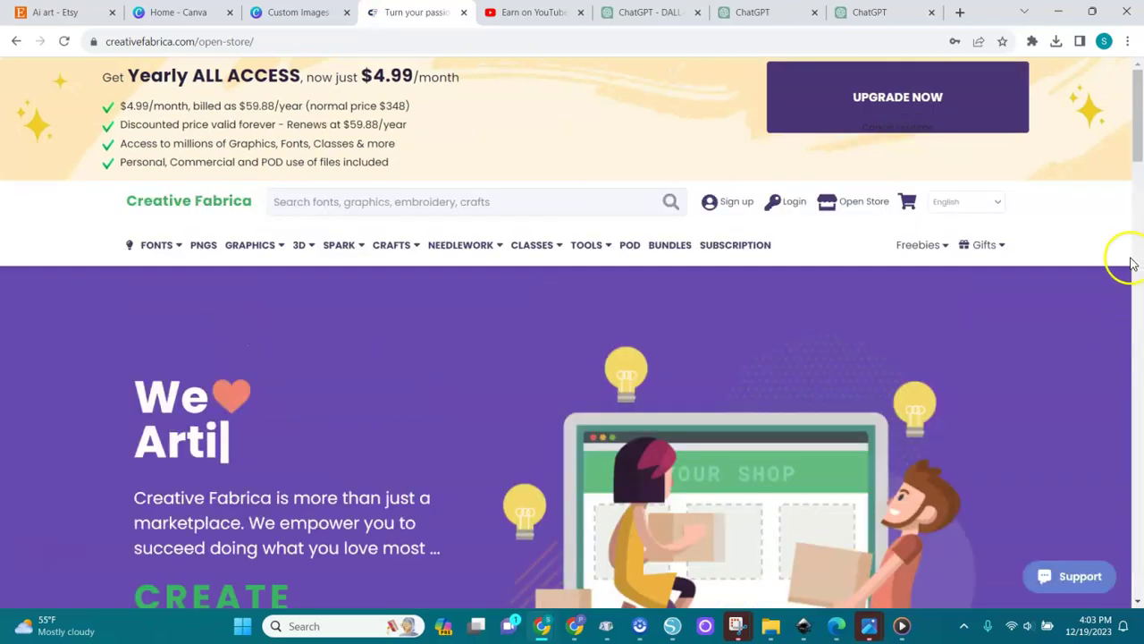
{"action": "mouse_move", "coordinate": [1140, 148]}
{"action": "left_mouse_down"}
{"action": "mouse_move", "coordinate": [1140, 353]}
{"action": "mouse_move", "coordinate": [1133, 159]}
{"action": "left_mouse_up"}
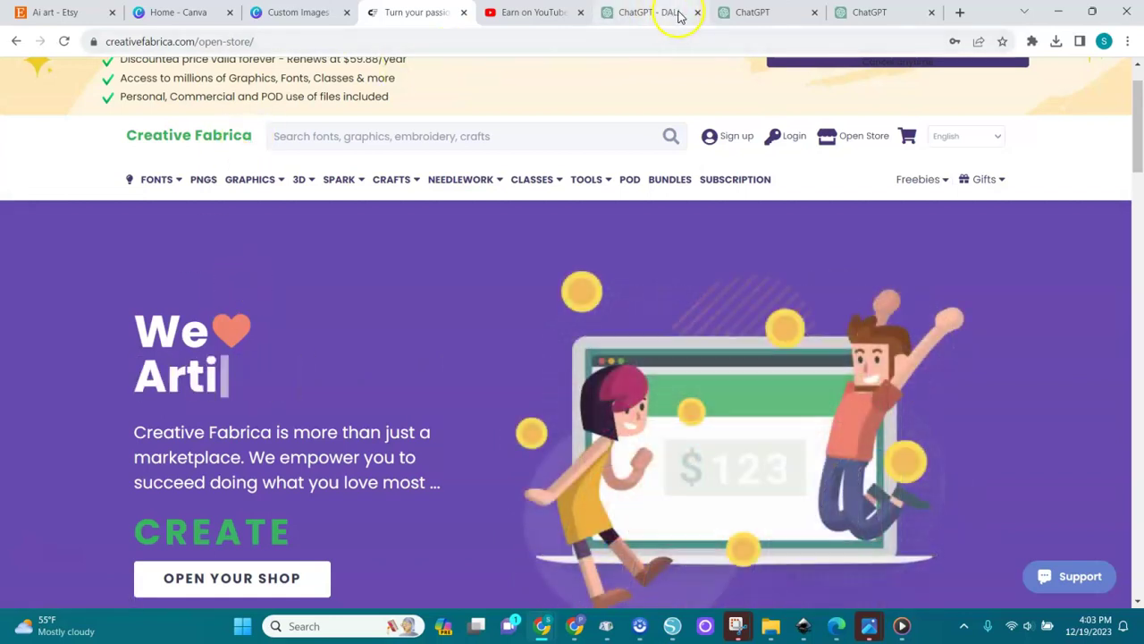
Switch to the ChatGPT DALL-E conversation and view the generated portraits of a praying woman in a red ruffle shirt
{"action": "left_click", "coordinate": [645, 15]}
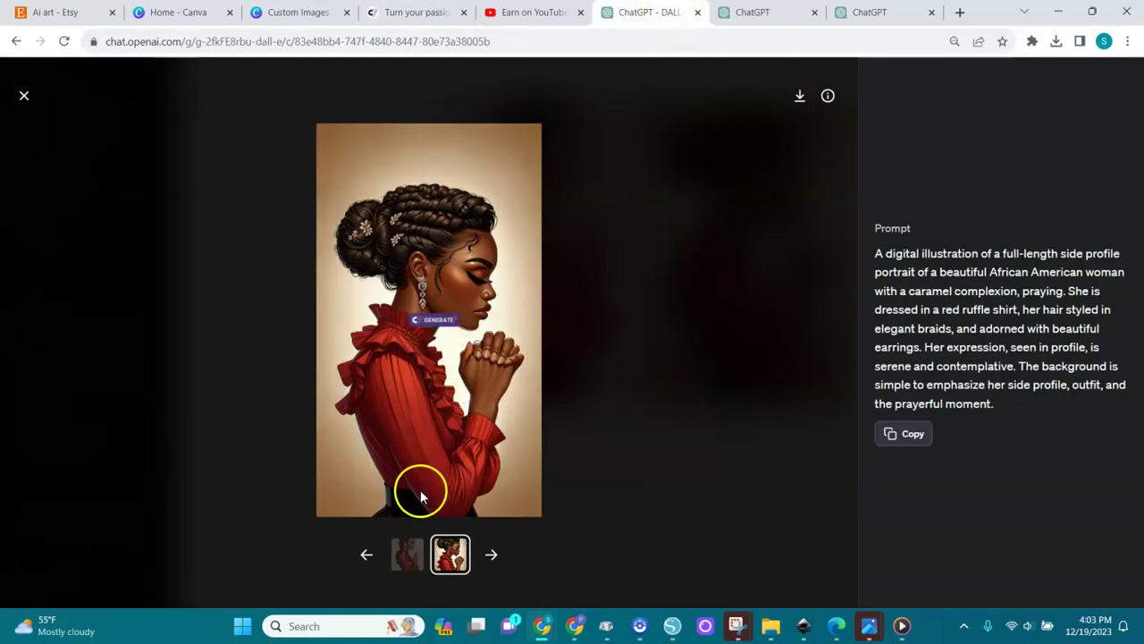
{"action": "left_click", "coordinate": [407, 553]}
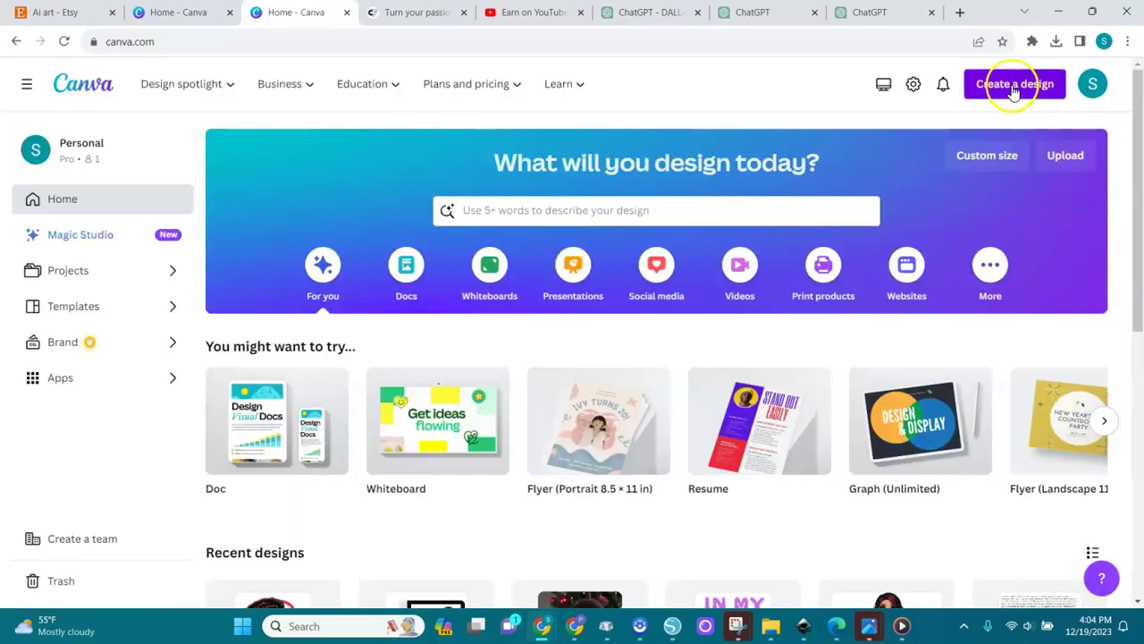
Create a Flyer (Portrait 8.5 × 11 in) design in Canva and place the uploaded red-dress praying woman on its page
{"action": "left_click", "coordinate": [1015, 85]}
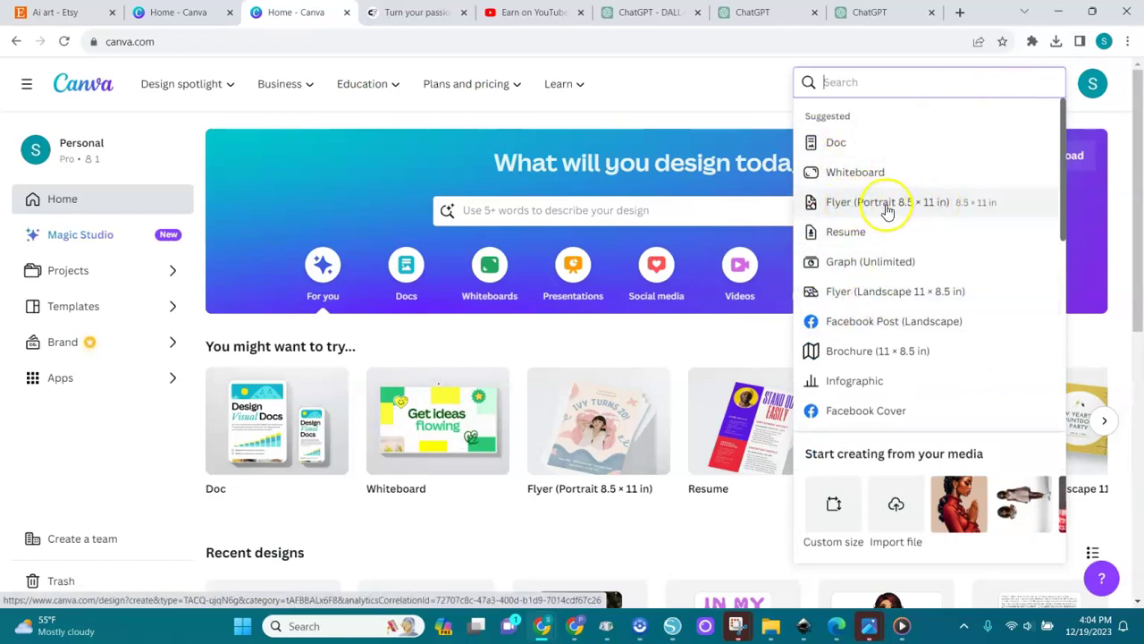
{"action": "left_click", "coordinate": [888, 203]}
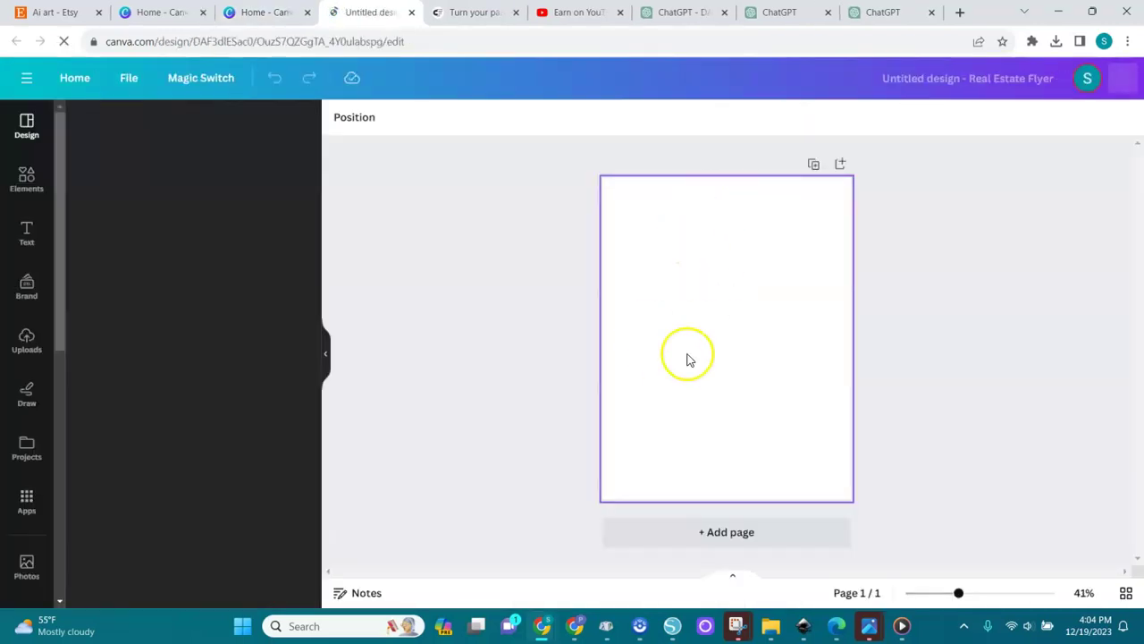
{"action": "left_click", "coordinate": [30, 344]}
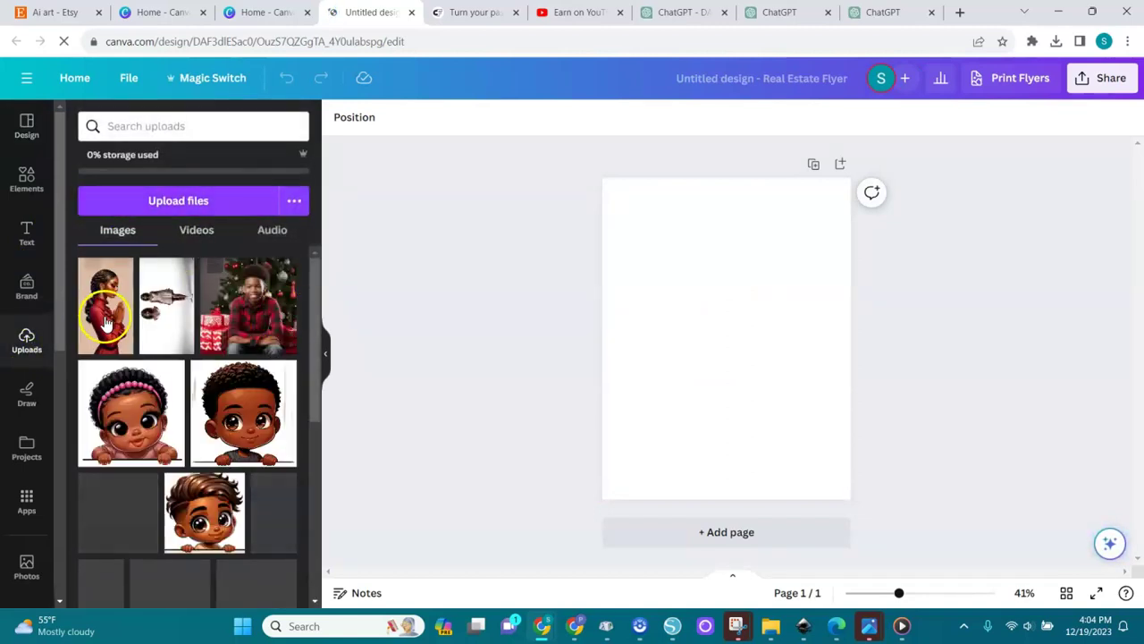
{"action": "left_click", "coordinate": [104, 309]}
{"action": "left_click", "coordinate": [724, 323]}
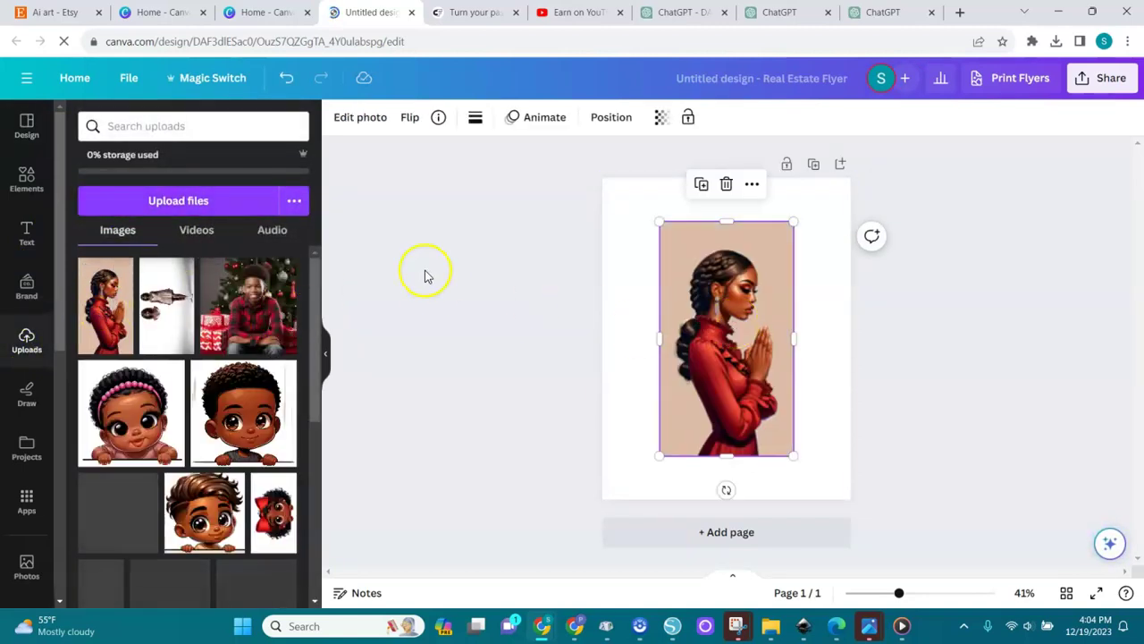
Upload five more DALL-E praying-woman illustrations from the Downloads folder
{"action": "left_click", "coordinate": [266, 202]}
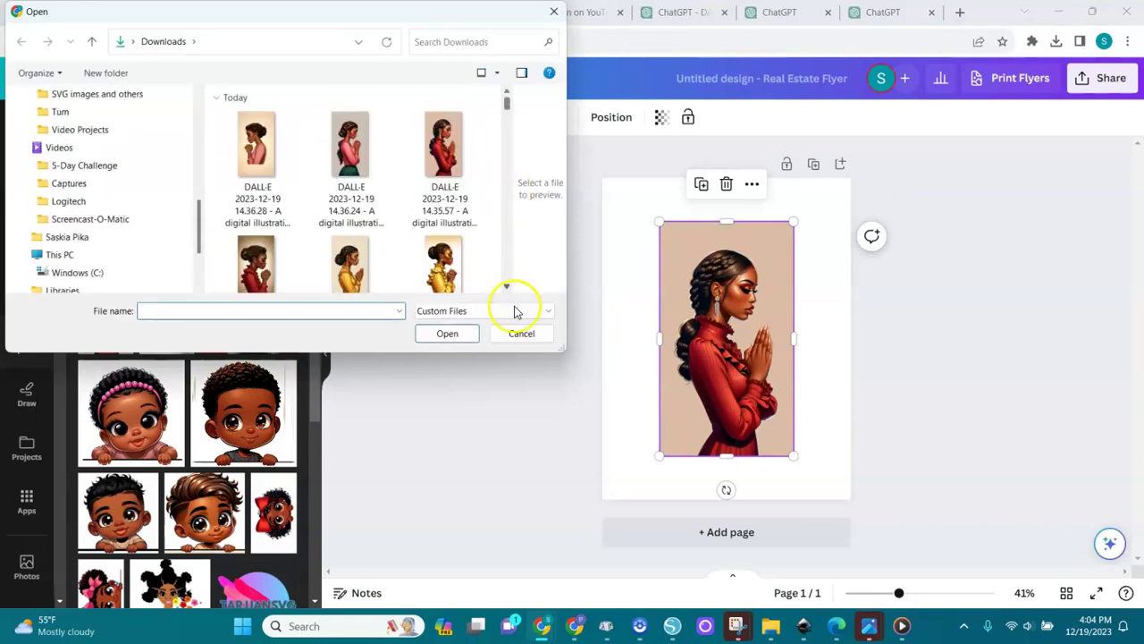
{"action": "left_click", "coordinate": [256, 143]}
{"action": "left_click", "coordinate": [348, 145], "text": "ctrl"}
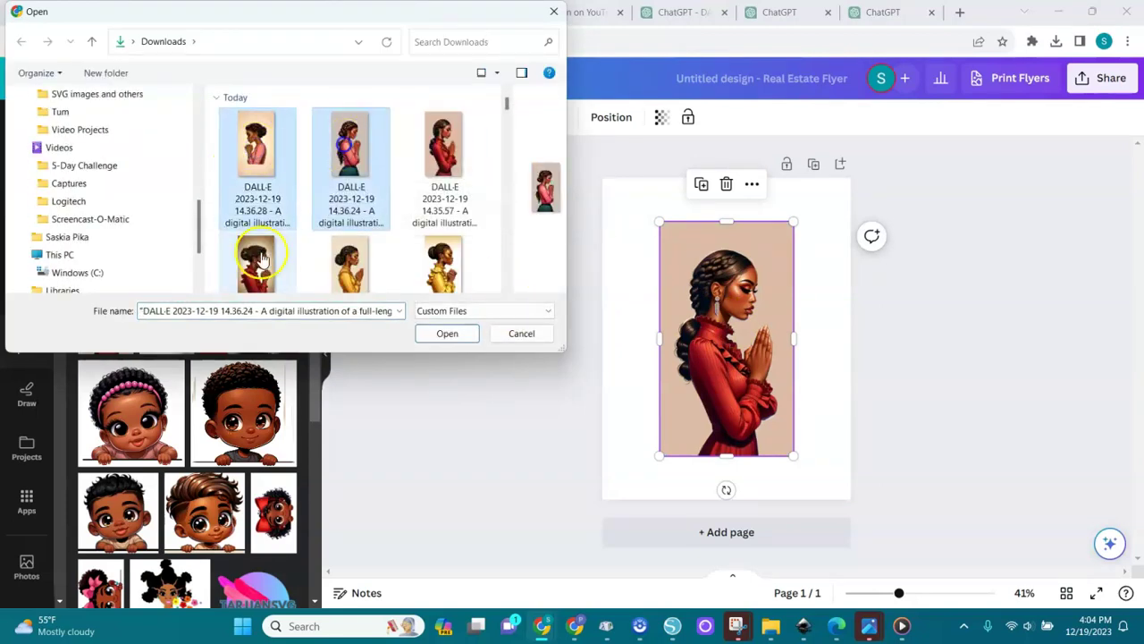
{"action": "left_click", "coordinate": [259, 259], "text": "ctrl"}
{"action": "left_click", "coordinate": [344, 221], "text": "ctrl"}
{"action": "left_click", "coordinate": [431, 215], "text": "ctrl"}
{"action": "left_click", "coordinate": [440, 333]}
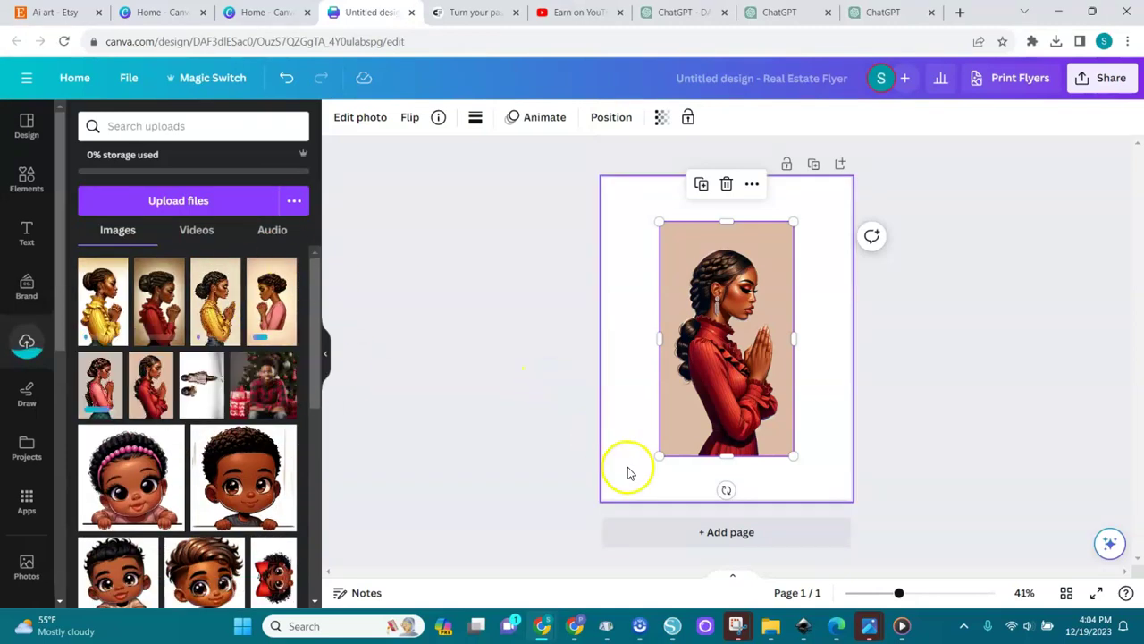
Add five more pages to the design and place one of the newly uploaded praying-woman images on each
{"action": "left_click", "coordinate": [722, 535]}
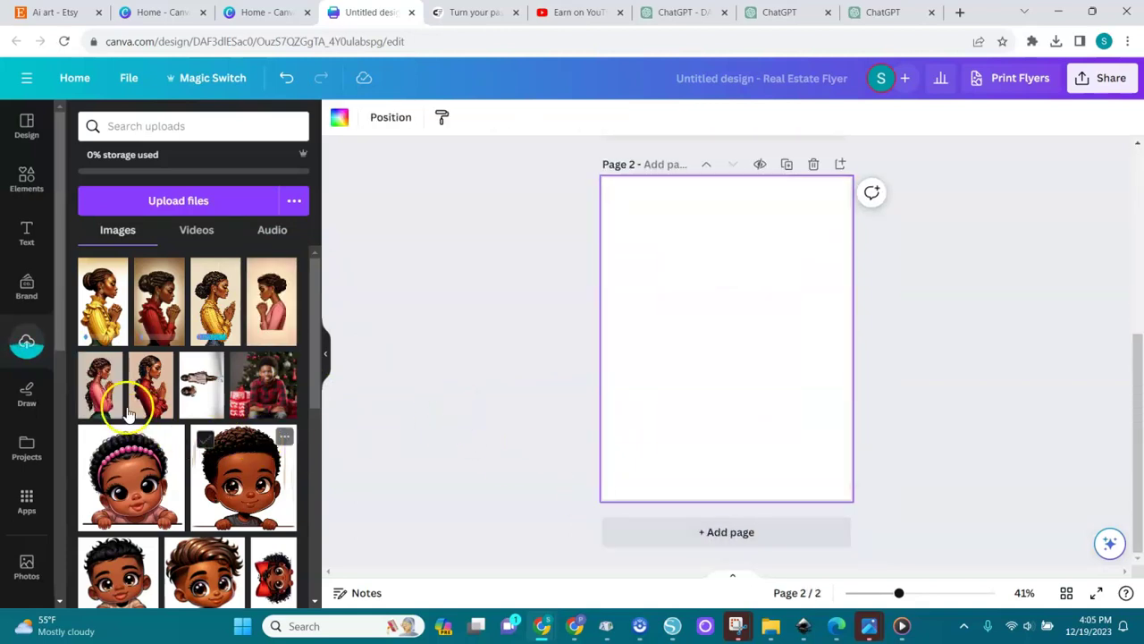
{"action": "left_click", "coordinate": [109, 402]}
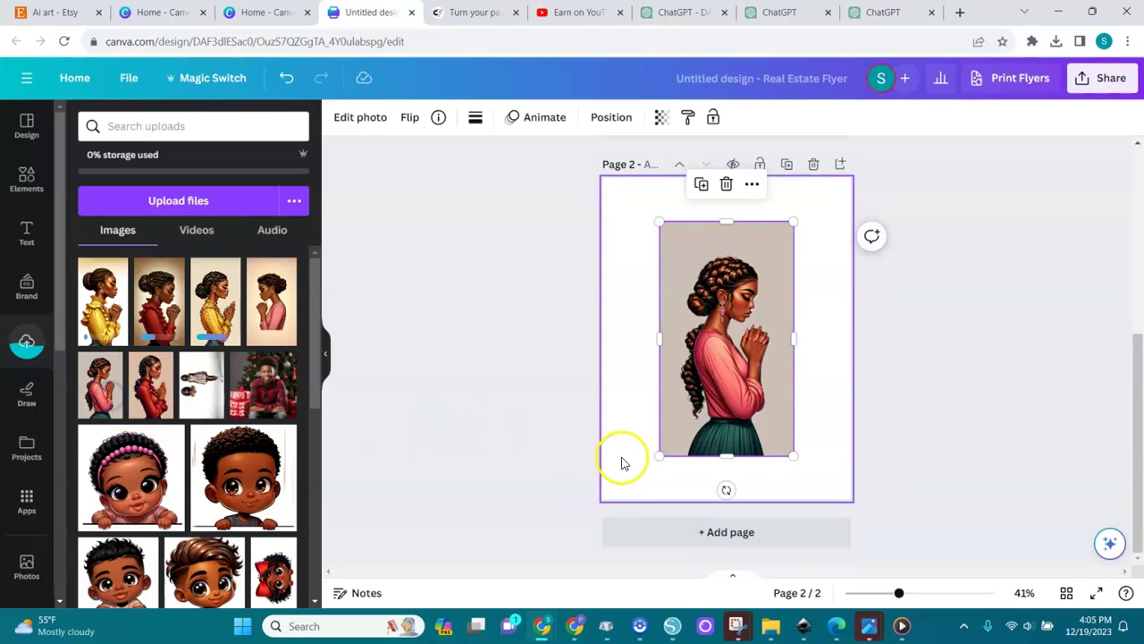
{"action": "left_click", "coordinate": [728, 531]}
{"action": "left_click", "coordinate": [747, 531]}
{"action": "left_click", "coordinate": [215, 301]}
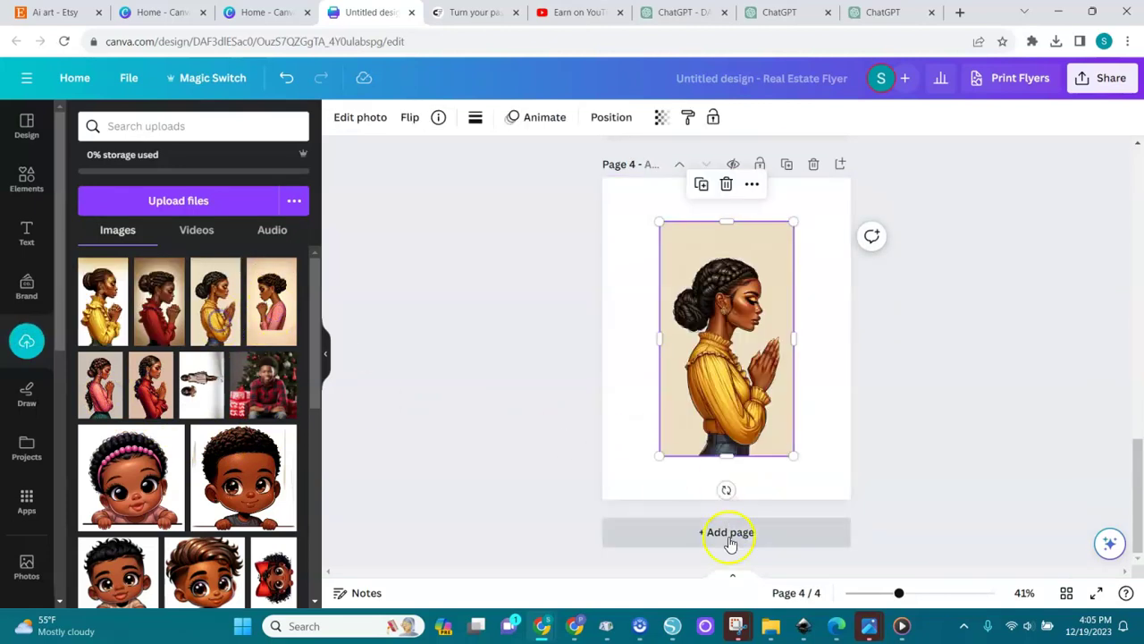
{"action": "left_click", "coordinate": [728, 531]}
{"action": "left_click", "coordinate": [159, 301]}
{"action": "left_click", "coordinate": [760, 533]}
{"action": "left_click", "coordinate": [100, 304]}
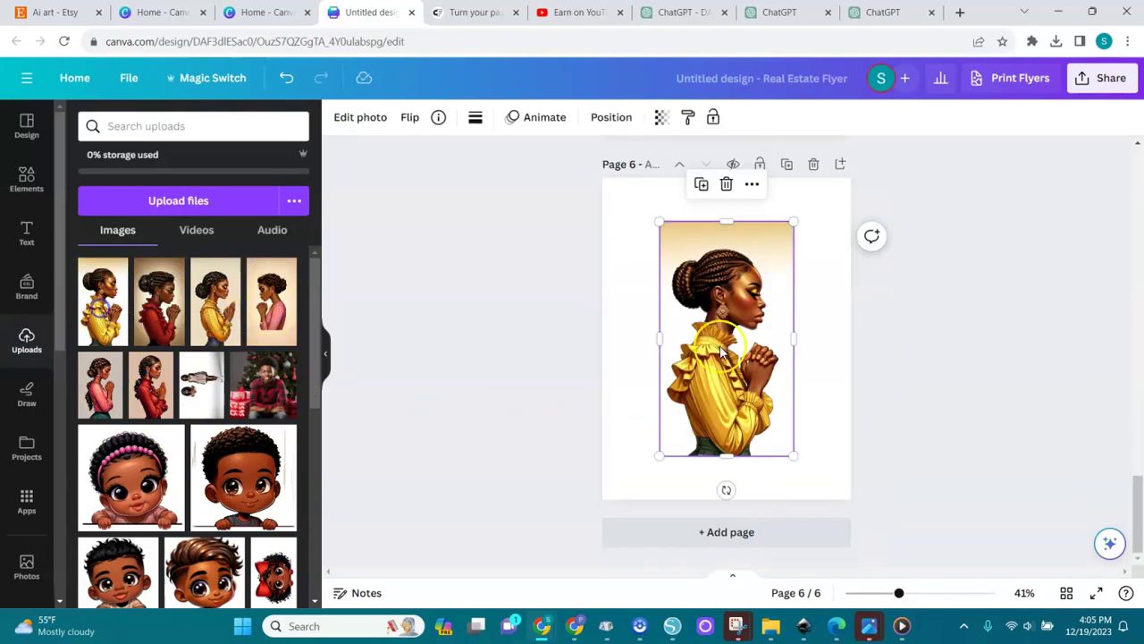
{"action": "left_click", "coordinate": [1067, 593]}
{"action": "left_click", "coordinate": [1066, 593]}
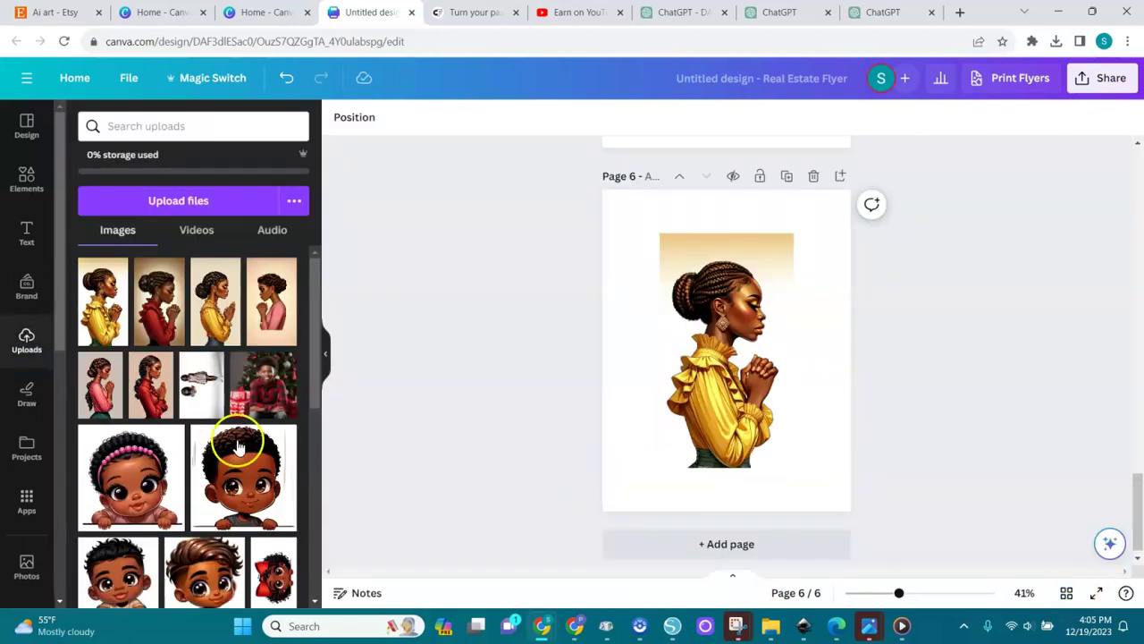
Remove the background from the red-dress woman's image on page 1
{"action": "left_click_drag", "start_coordinate": [1139, 497], "coordinate": [1137, 145]}
{"action": "left_click", "coordinate": [731, 291]}
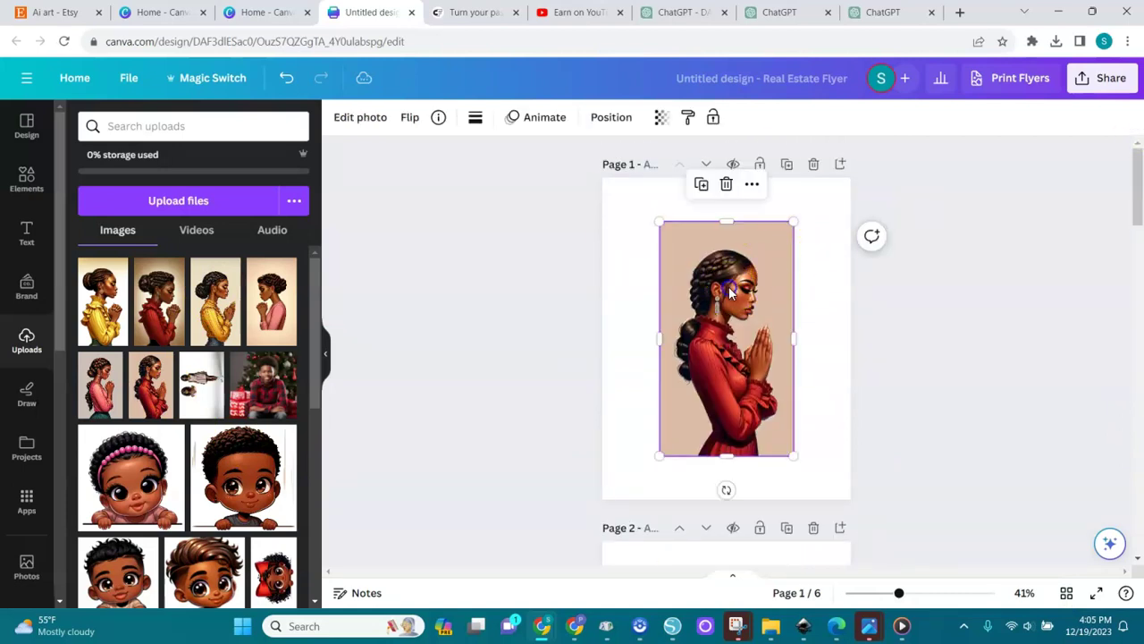
{"action": "left_click", "coordinate": [362, 121]}
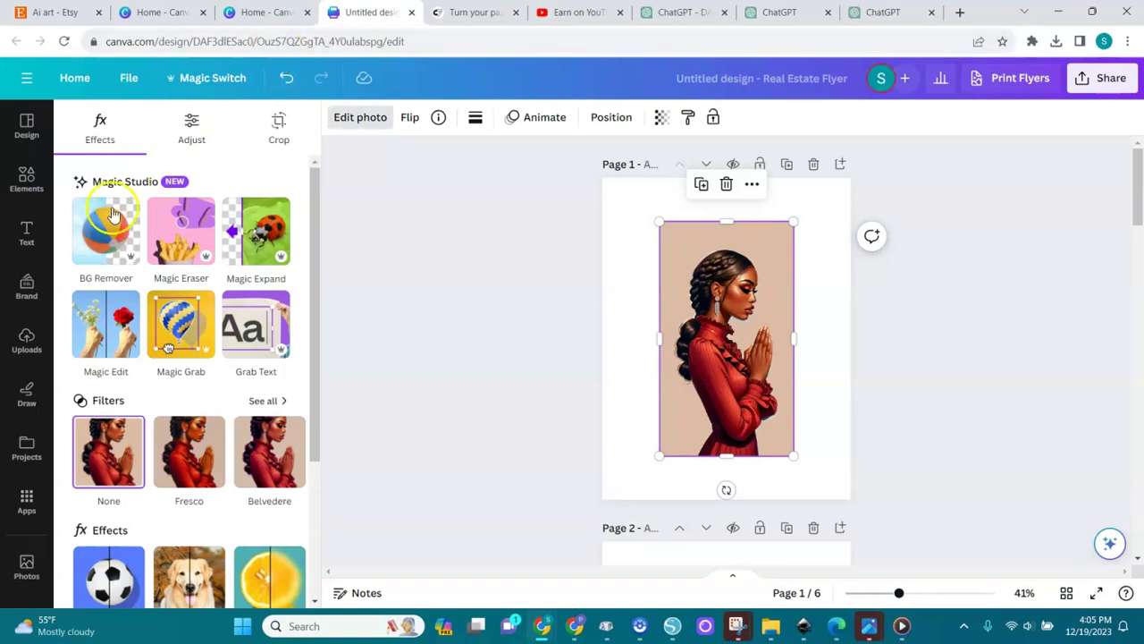
{"action": "left_click", "coordinate": [112, 235]}
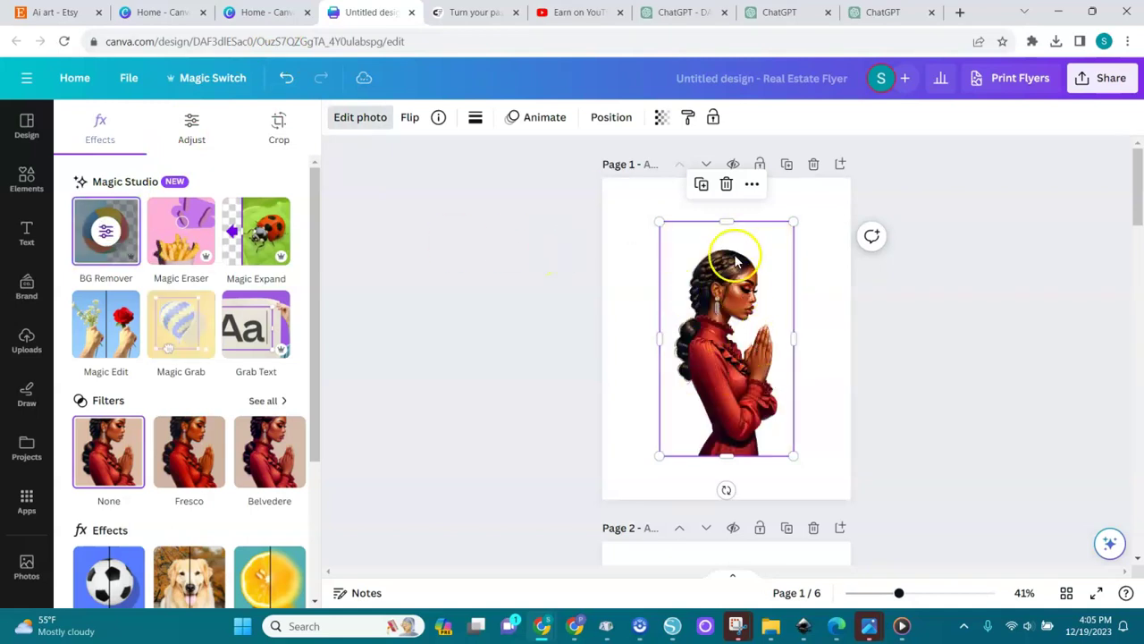
Crop the empty margins around the woman on page 1, enlarge her to the full page height and centre her
{"action": "left_click_drag", "start_coordinate": [729, 225], "coordinate": [727, 244]}
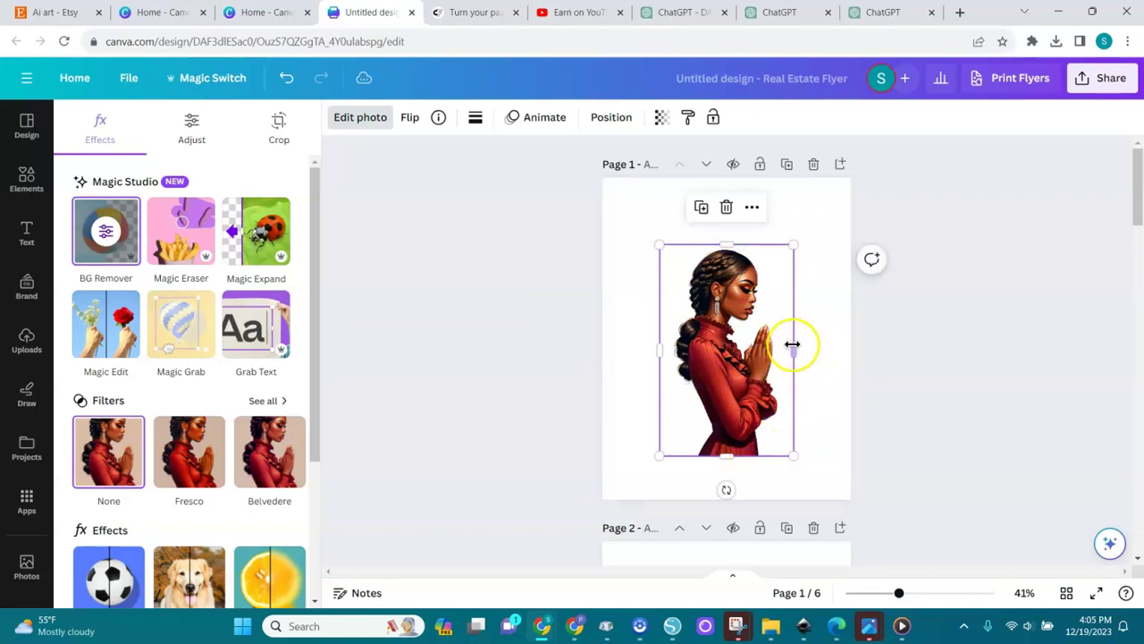
{"action": "left_click_drag", "start_coordinate": [794, 348], "coordinate": [781, 350]}
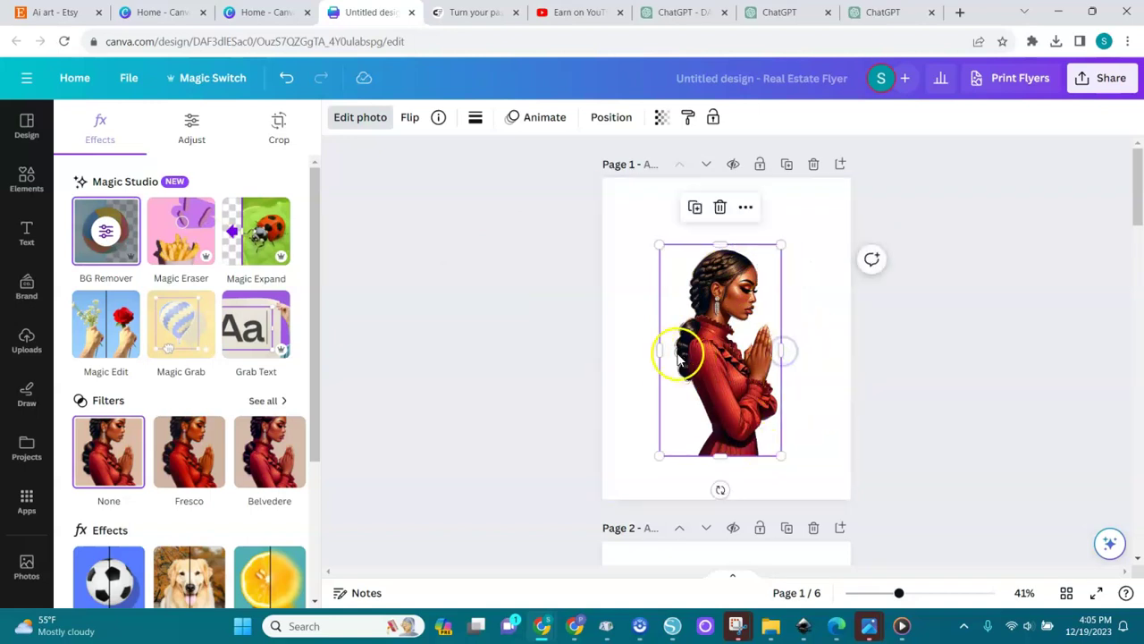
{"action": "left_click_drag", "start_coordinate": [658, 351], "coordinate": [670, 349]}
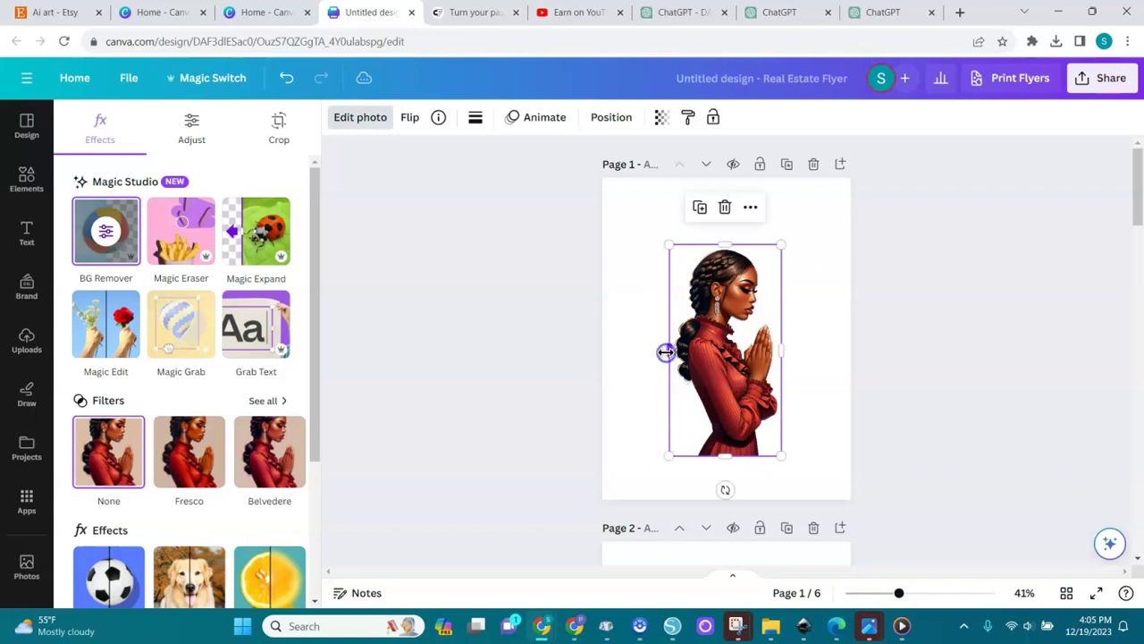
{"action": "left_click_drag", "start_coordinate": [780, 246], "coordinate": [827, 185]}
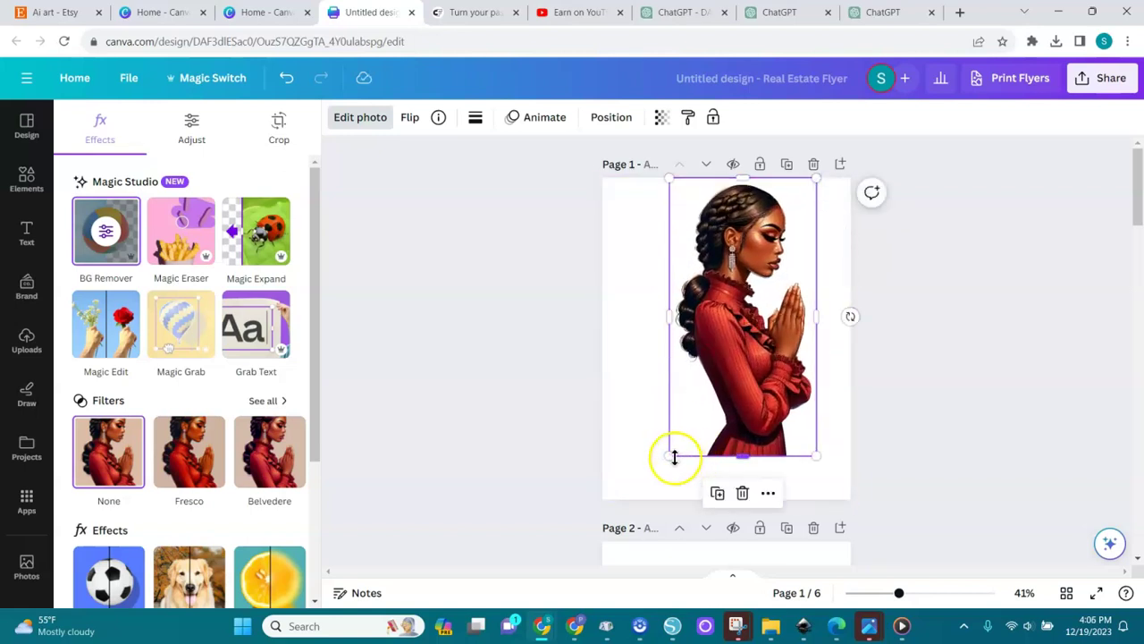
{"action": "left_click_drag", "start_coordinate": [670, 456], "coordinate": [639, 491]}
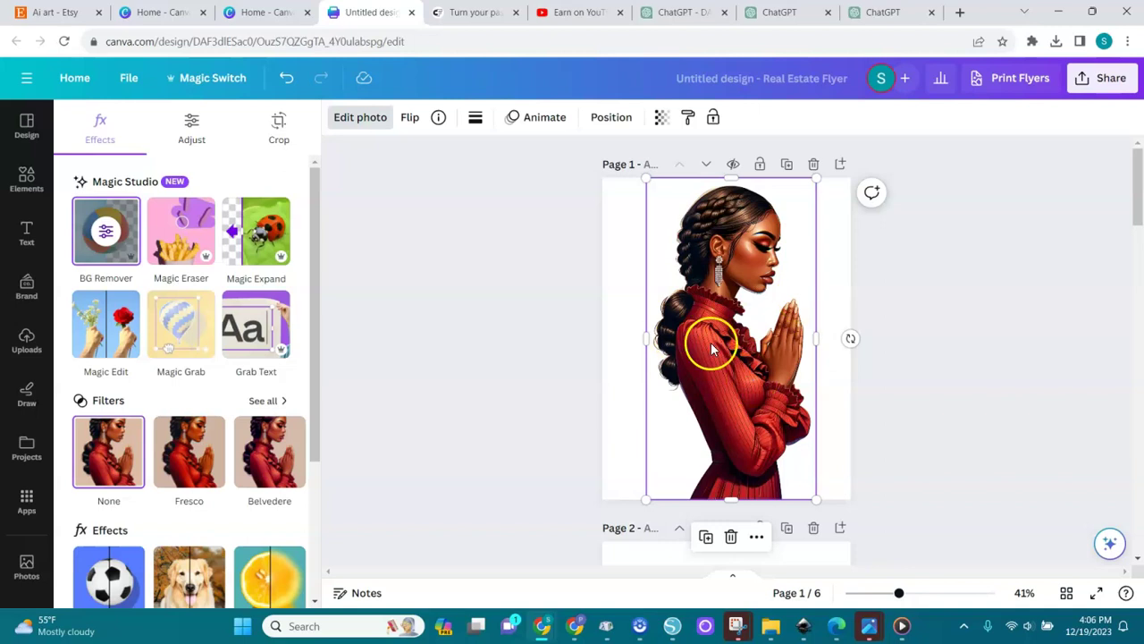
{"action": "left_click_drag", "start_coordinate": [738, 355], "coordinate": [734, 356]}
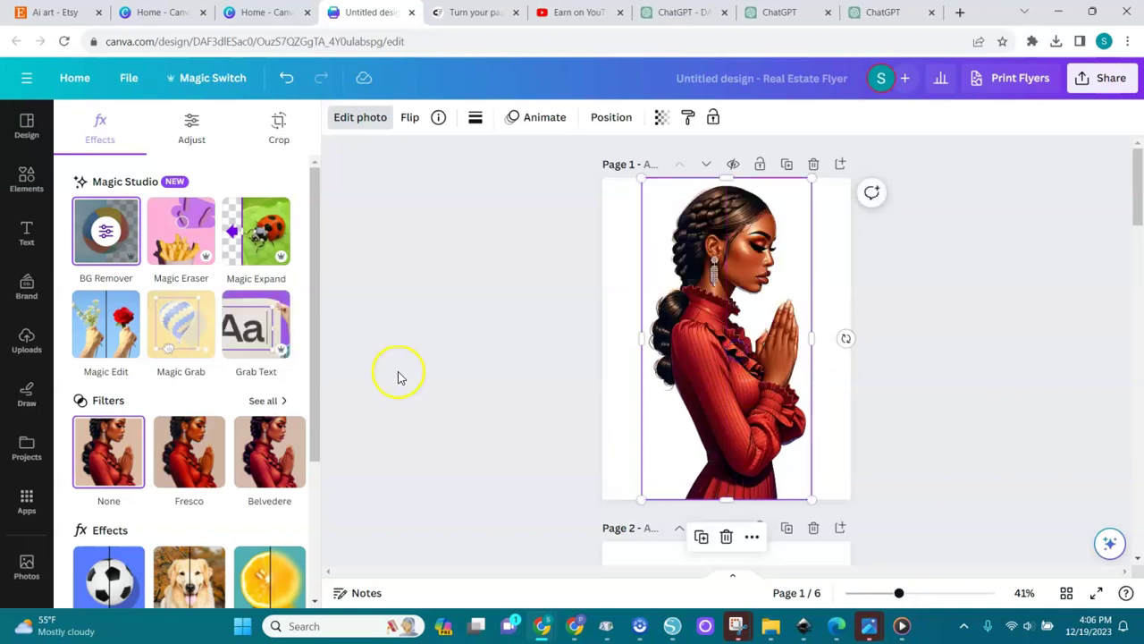
Apply the Fresco filter to the page 1 portrait and lower its intensity to roughly two thirds
{"action": "left_click", "coordinate": [182, 457]}
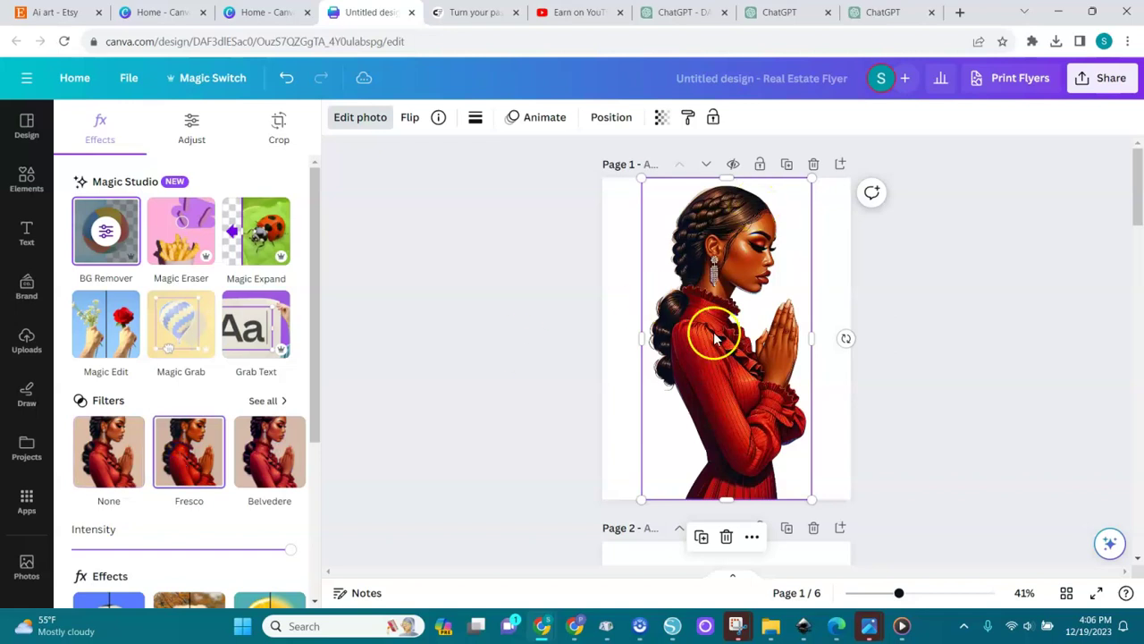
{"action": "left_click", "coordinate": [101, 455]}
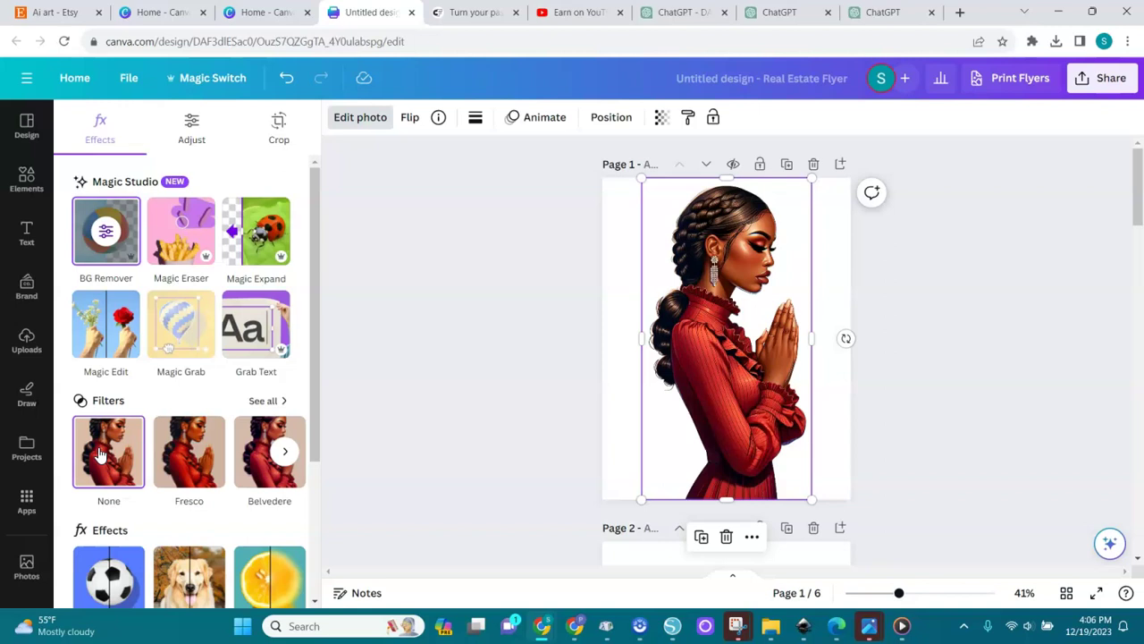
{"action": "left_click", "coordinate": [187, 450]}
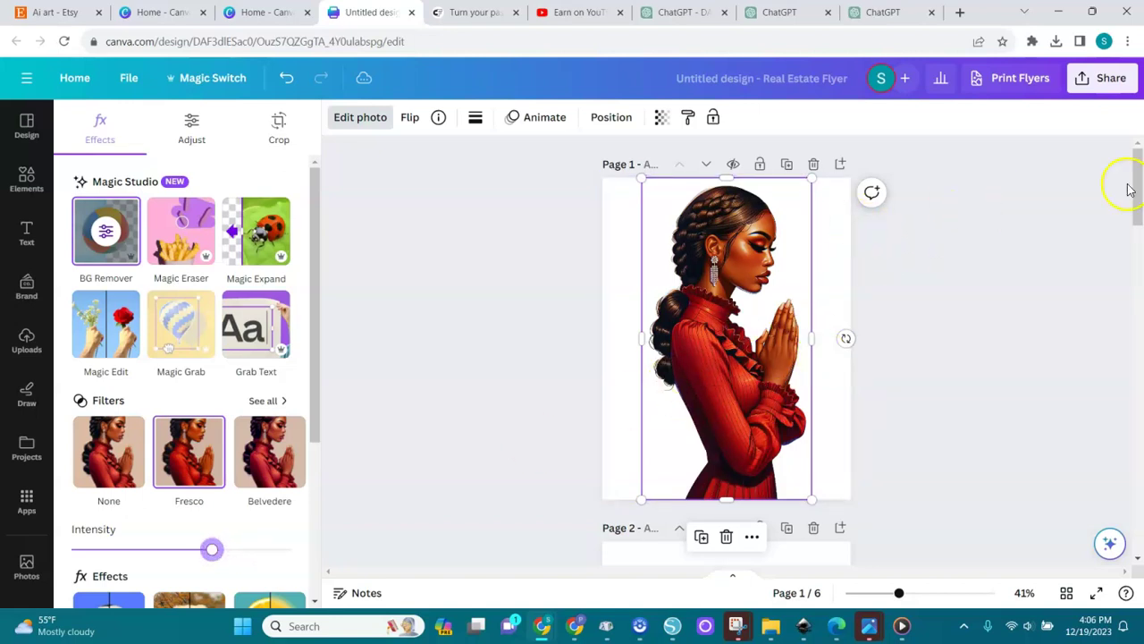
Remove the background from the left-facing woman in the pink top on page 2
{"action": "left_click_drag", "start_coordinate": [1139, 190], "coordinate": [1140, 250]}
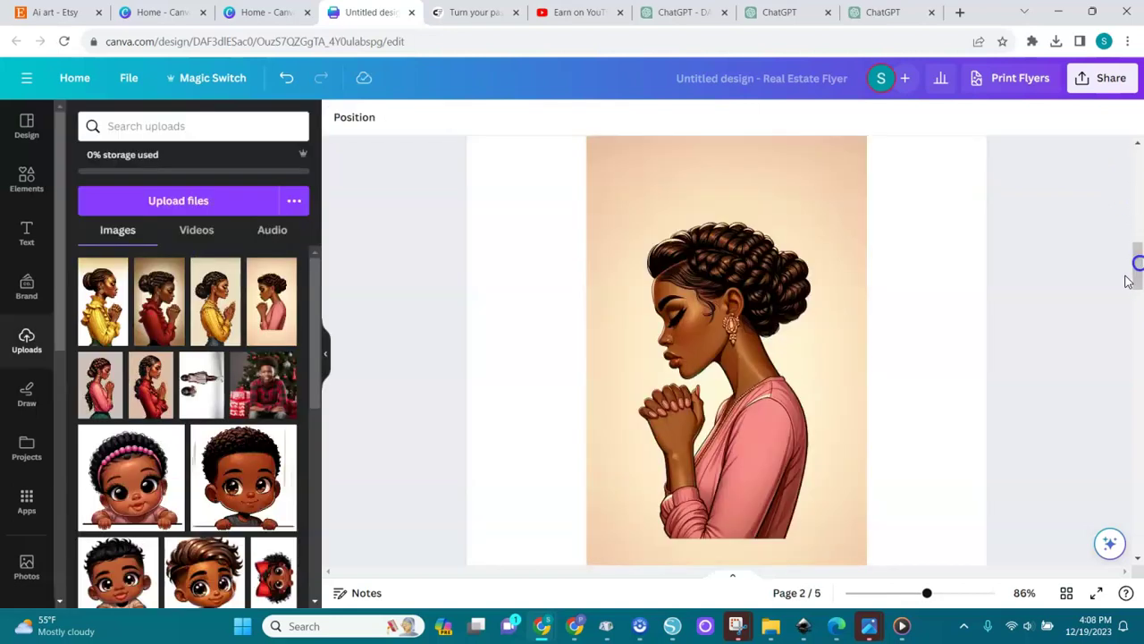
{"action": "left_click", "coordinate": [735, 342]}
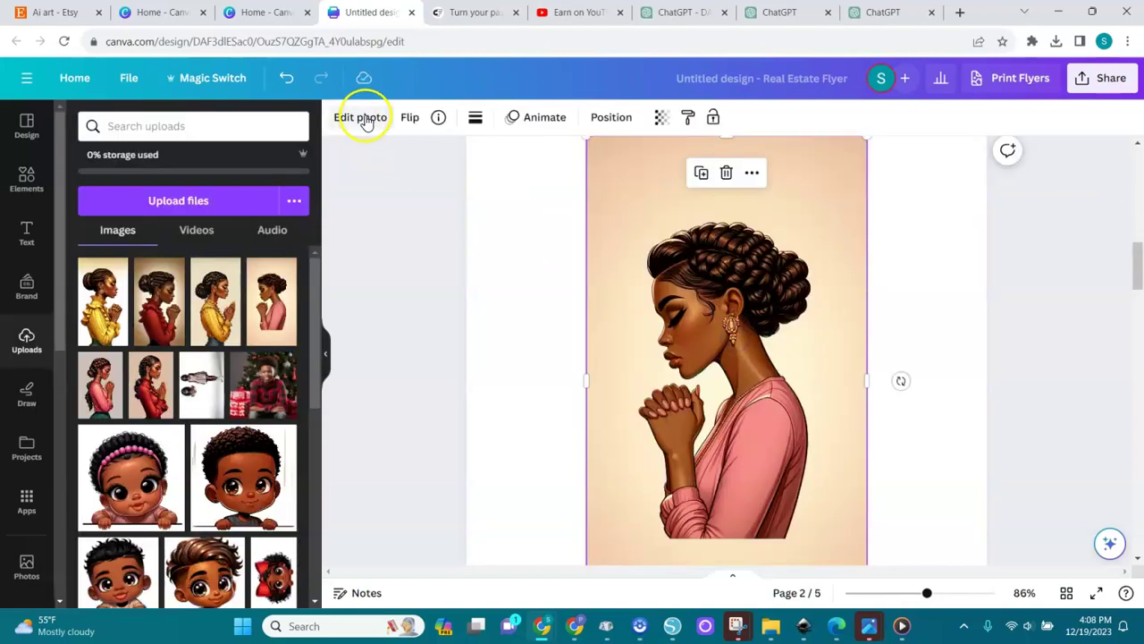
{"action": "left_click", "coordinate": [365, 120]}
{"action": "left_click", "coordinate": [128, 216]}
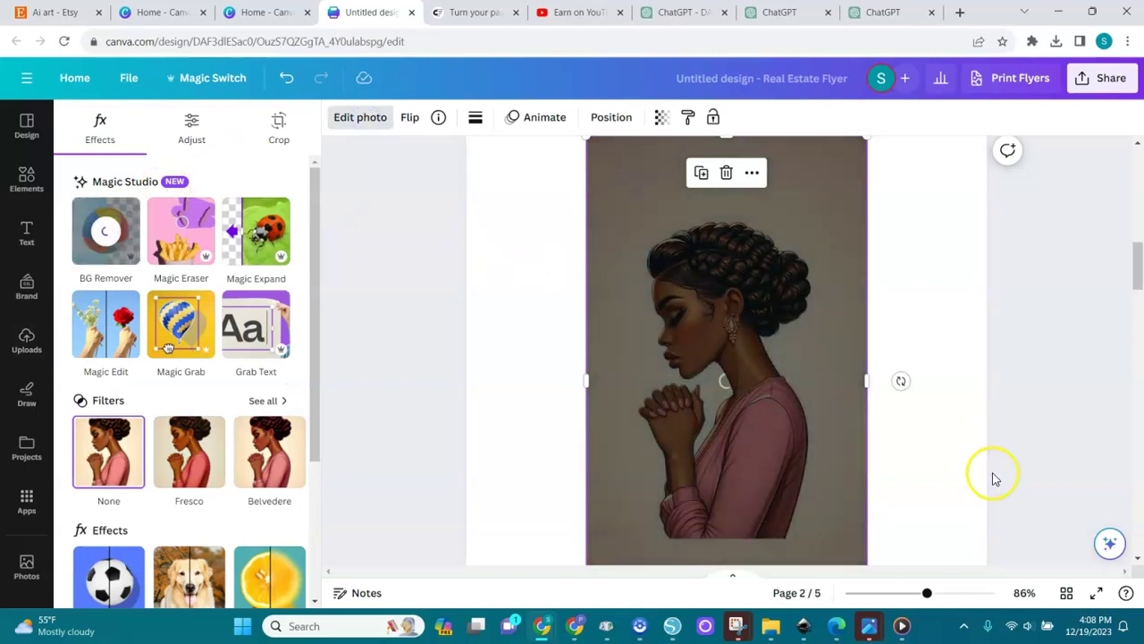
{"action": "left_click_drag", "start_coordinate": [928, 593], "coordinate": [898, 597]}
Crop the page 2 portrait tightly on all four sides and enlarge it to fill the page height
{"action": "left_click_drag", "start_coordinate": [725, 480], "coordinate": [724, 441]}
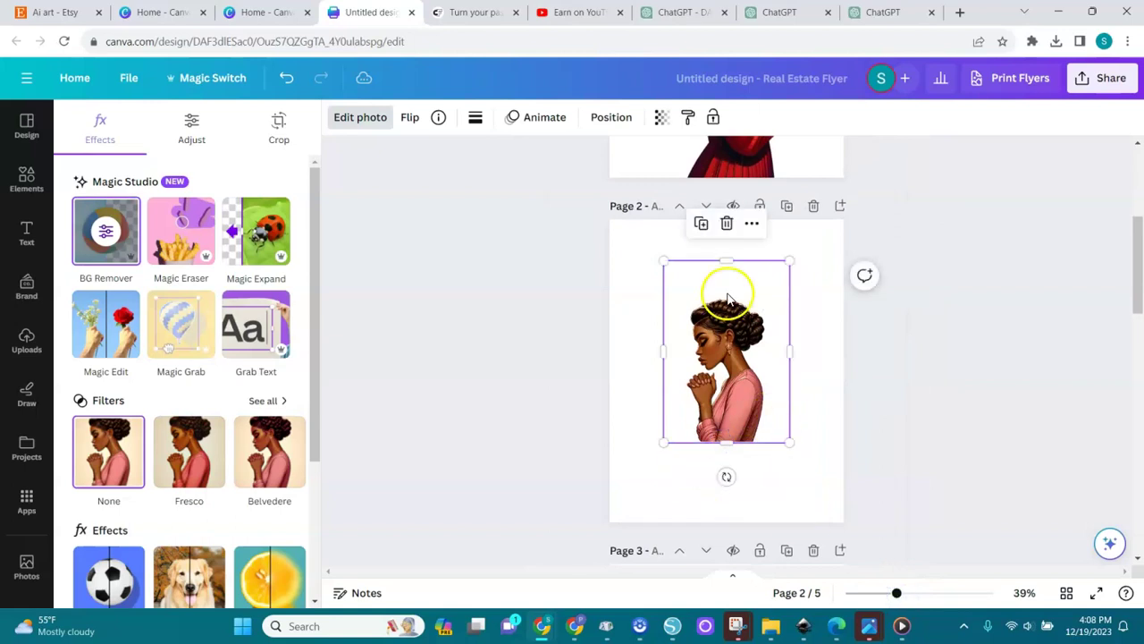
{"action": "left_click_drag", "start_coordinate": [725, 261], "coordinate": [725, 296]}
{"action": "mouse_move", "coordinate": [789, 370]}
{"action": "left_mouse_down"}
{"action": "mouse_move", "coordinate": [759, 369]}
{"action": "mouse_move", "coordinate": [771, 370]}
{"action": "left_mouse_up"}
{"action": "left_click_drag", "start_coordinate": [663, 367], "coordinate": [687, 367]}
{"action": "left_click", "coordinate": [688, 443]}
{"action": "left_click_drag", "start_coordinate": [688, 442], "coordinate": [644, 520]}
{"action": "left_click_drag", "start_coordinate": [768, 297], "coordinate": [825, 228]}
Apply the Fresco filter to the page 2 portrait at roughly half intensity
{"action": "left_click", "coordinate": [740, 309]}
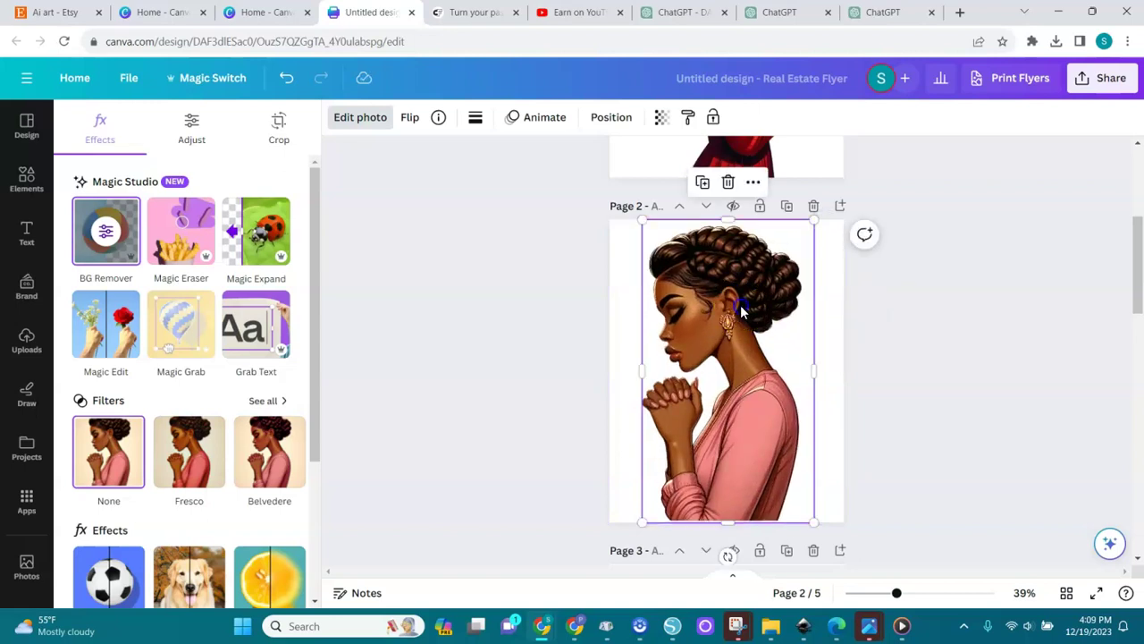
{"action": "left_click", "coordinate": [196, 454]}
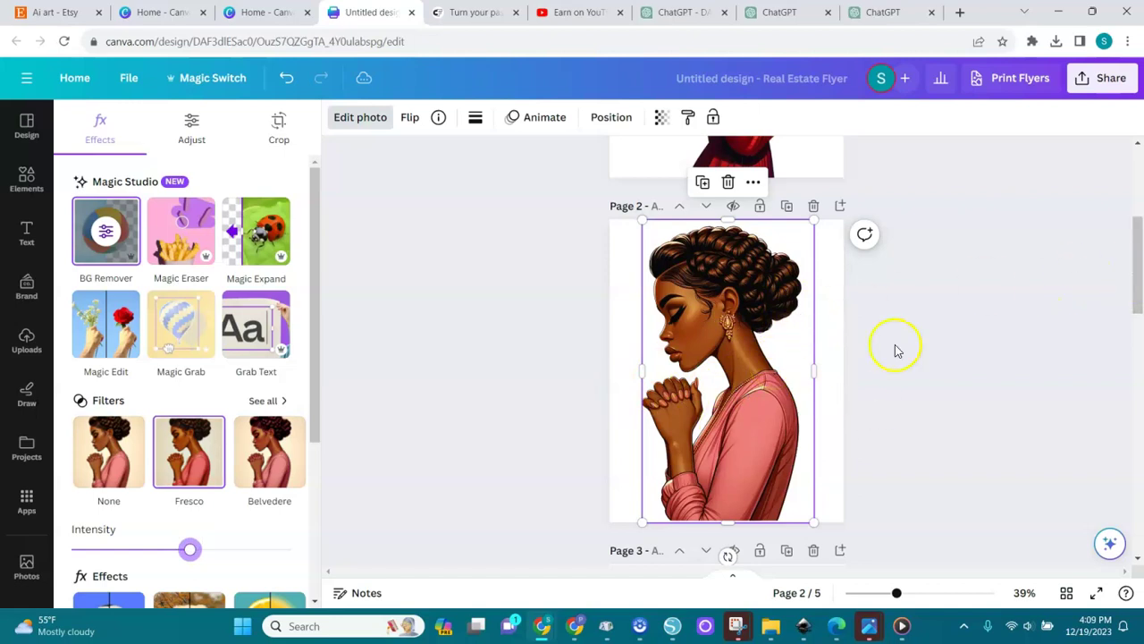
Crop the page 3 portrait closely around the woman and enlarge it to fill the page height
{"action": "left_click_drag", "start_coordinate": [1140, 291], "coordinate": [1124, 312]}
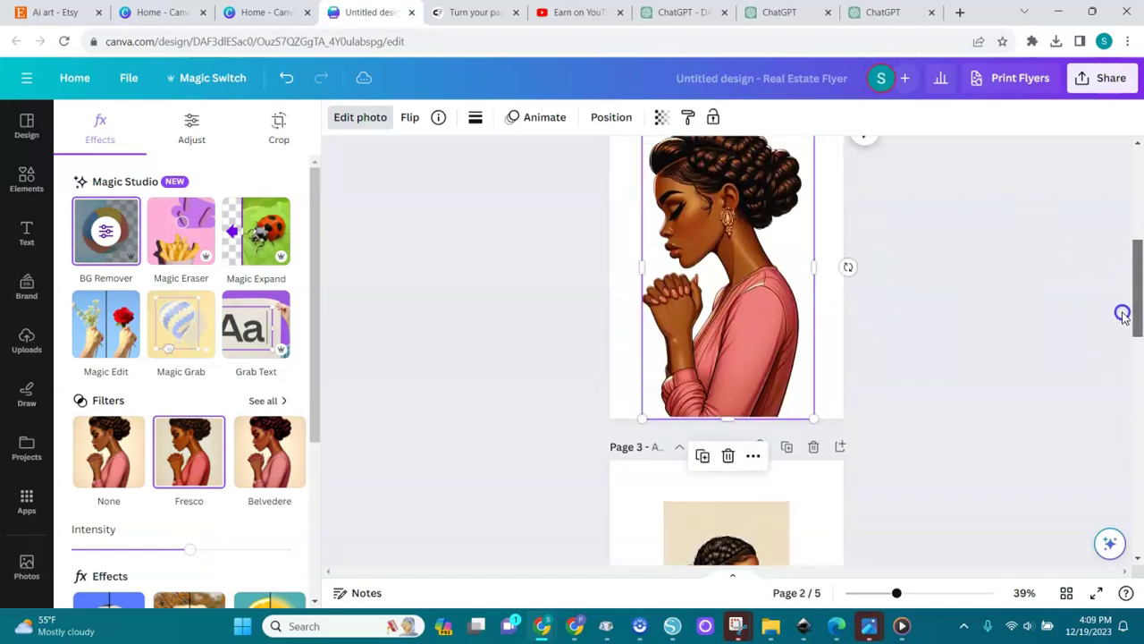
{"action": "left_click", "coordinate": [726, 304]}
{"action": "left_click_drag", "start_coordinate": [731, 195], "coordinate": [727, 224]}
{"action": "left_click_drag", "start_coordinate": [663, 319], "coordinate": [669, 324]}
{"action": "left_click_drag", "start_coordinate": [791, 322], "coordinate": [782, 322]}
{"action": "left_click_drag", "start_coordinate": [784, 227], "coordinate": [827, 157]}
{"action": "left_click_drag", "start_coordinate": [669, 416], "coordinate": [644, 454]}
Remove the background from the portrait on page 4
{"action": "left_click_drag", "start_coordinate": [1137, 357], "coordinate": [1136, 412]}
{"action": "left_click", "coordinate": [726, 358]}
{"action": "left_click", "coordinate": [641, 331]}
{"action": "left_click", "coordinate": [360, 117]}
{"action": "left_click", "coordinate": [105, 230]}
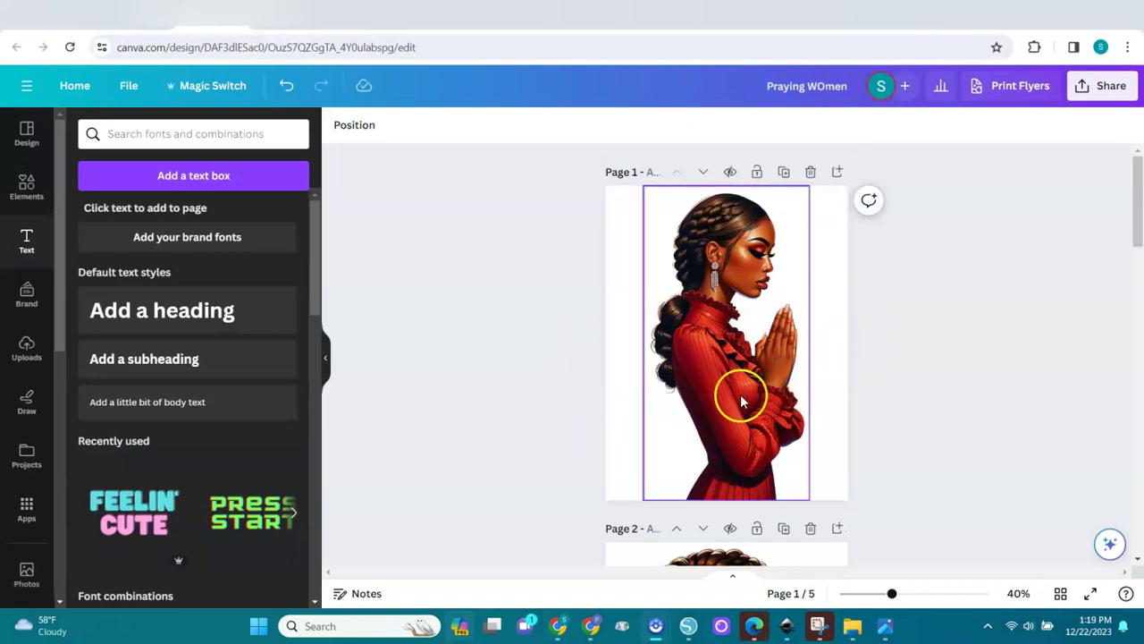
Review the background removal and filter settings of the page 2 portrait
{"action": "left_click_drag", "start_coordinate": [1141, 210], "coordinate": [1126, 291]}
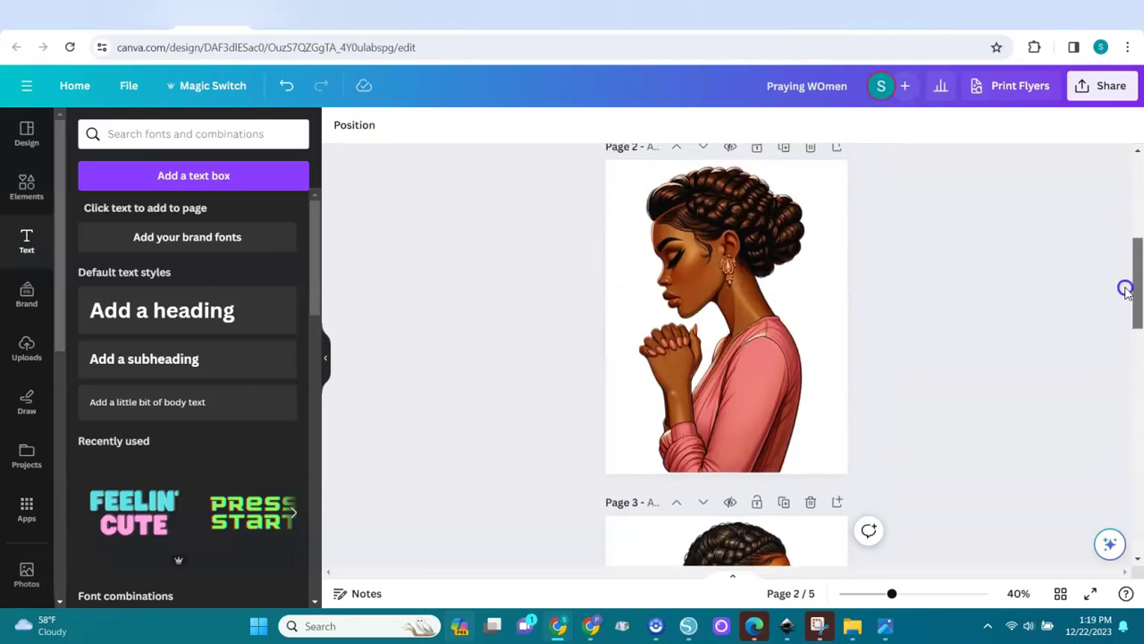
{"action": "left_click", "coordinate": [736, 395]}
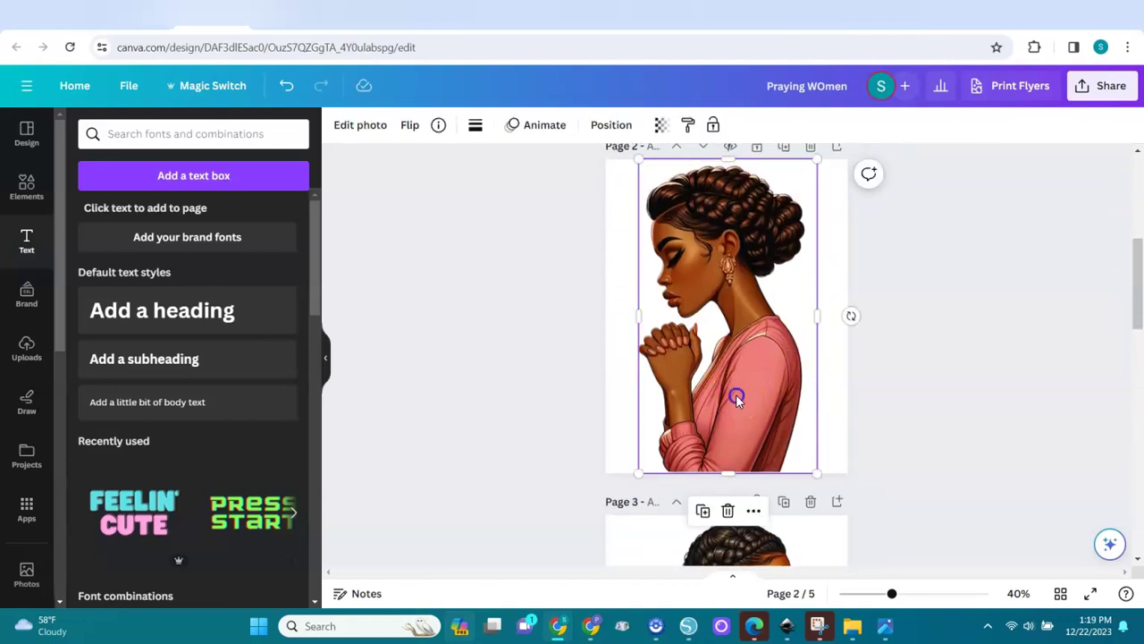
{"action": "left_click", "coordinate": [359, 126]}
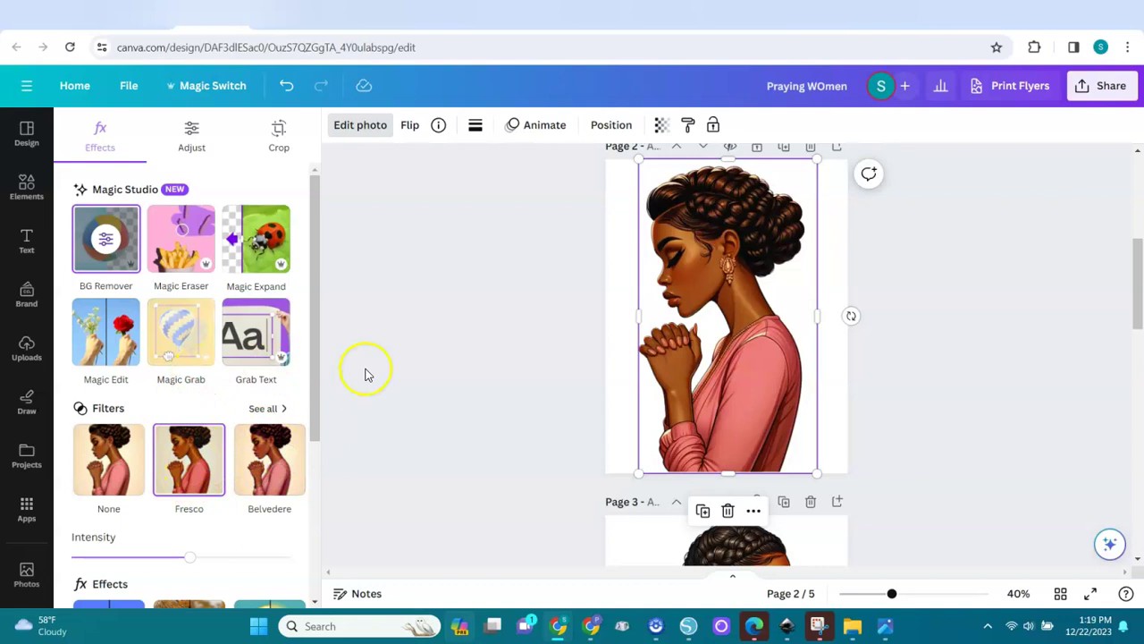
{"action": "left_click", "coordinate": [487, 341]}
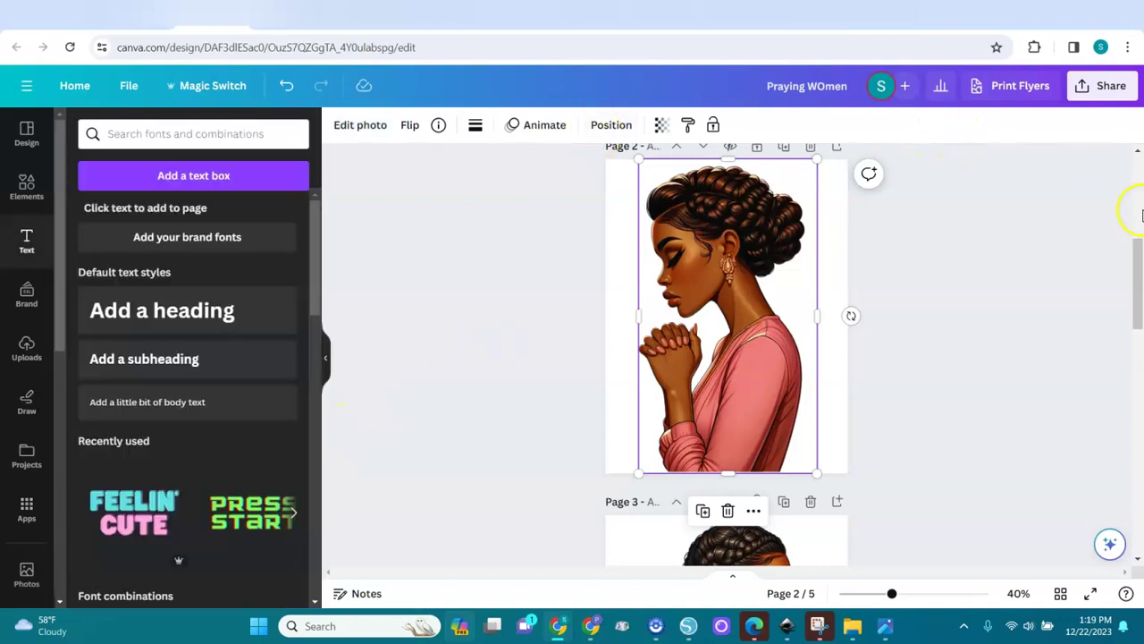
{"action": "left_click_drag", "start_coordinate": [1137, 258], "coordinate": [1138, 146]}
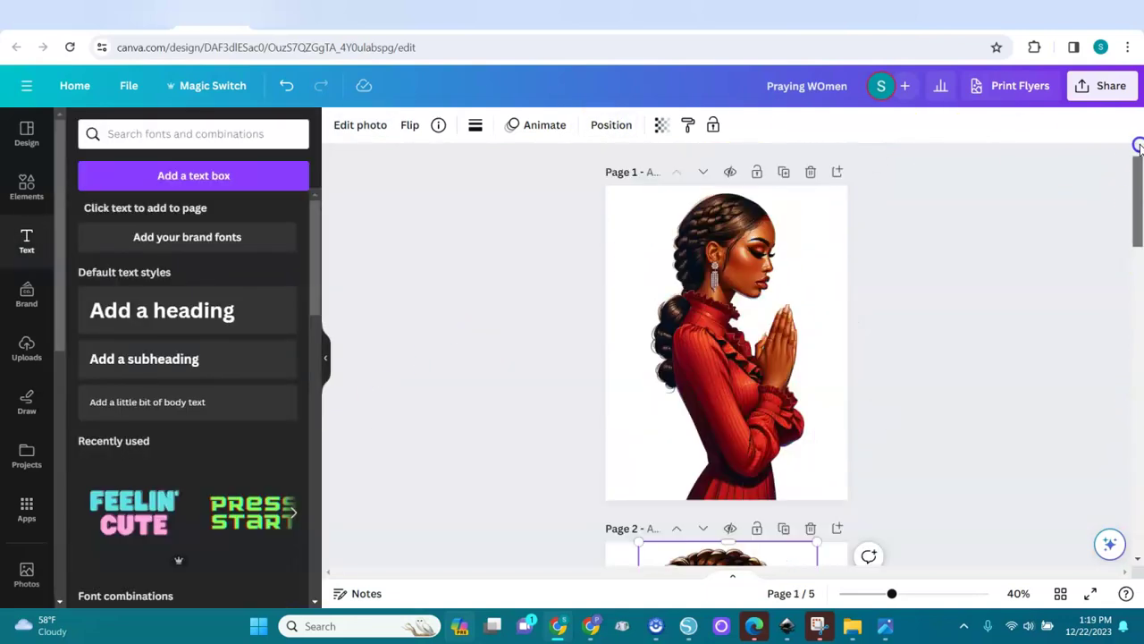
Download all five pages of the design as a PDF Print file
{"action": "left_click", "coordinate": [1109, 90]}
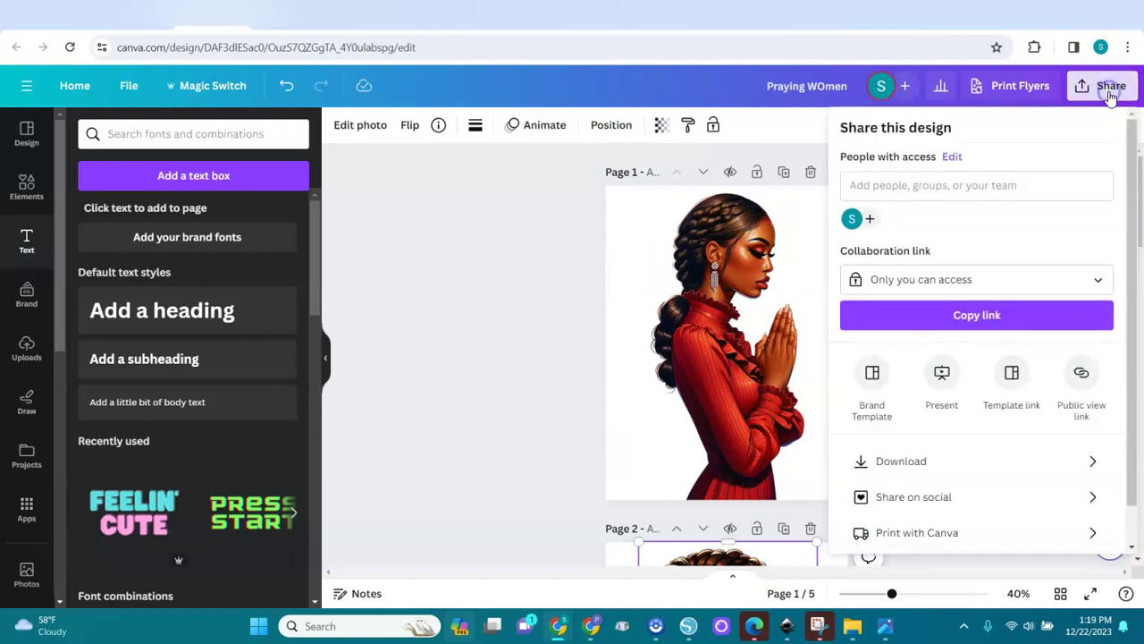
{"action": "left_click", "coordinate": [902, 461]}
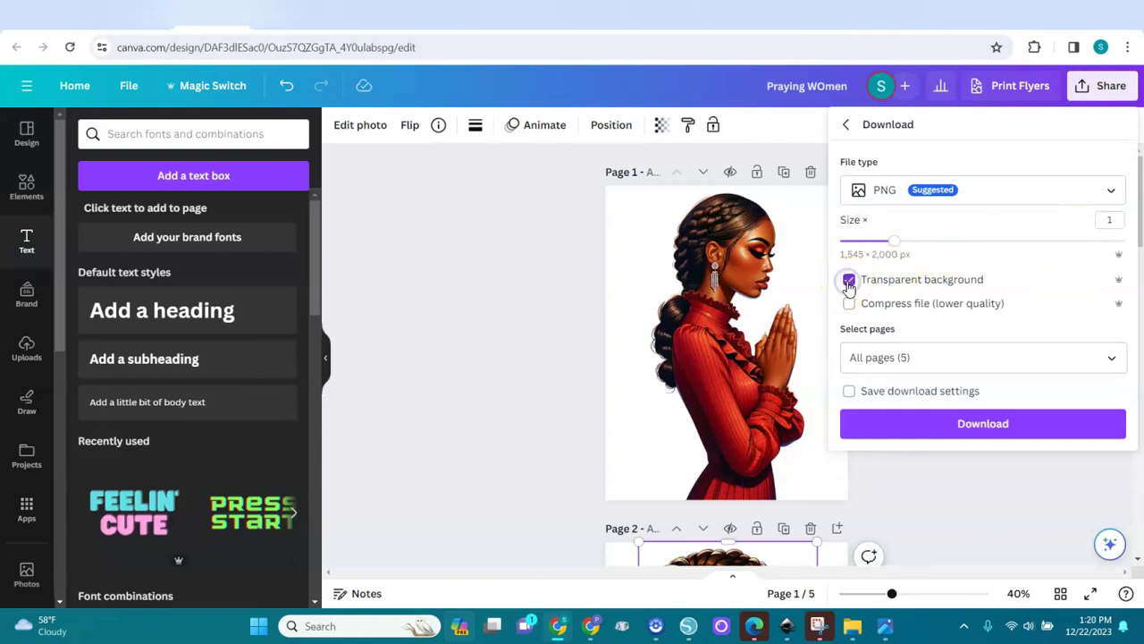
{"action": "left_click", "coordinate": [1113, 192]}
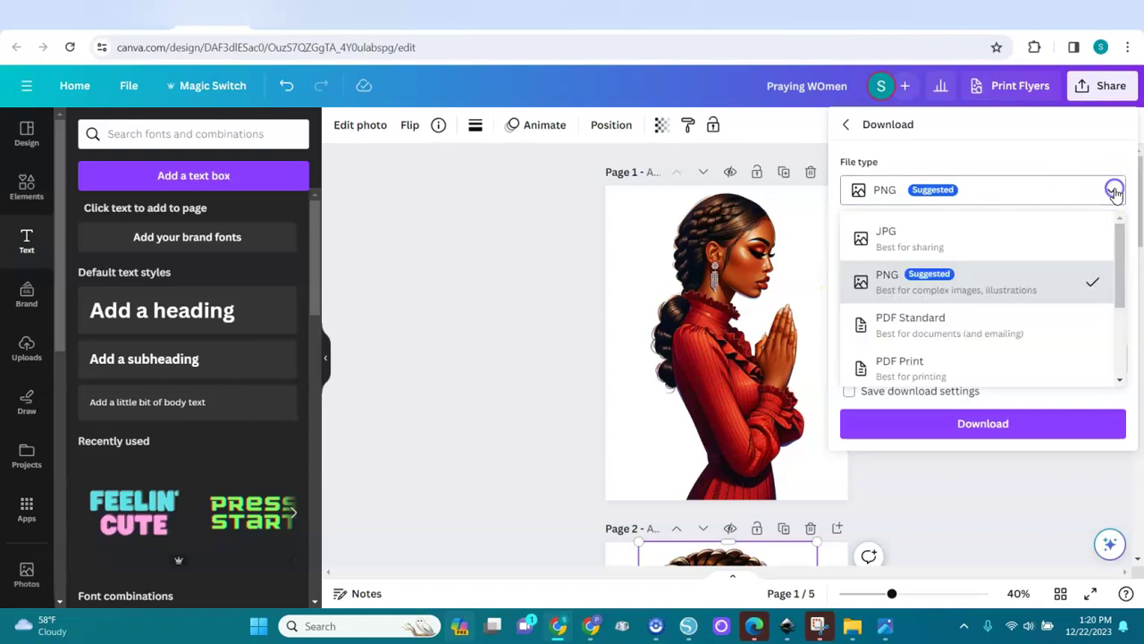
{"action": "left_click_drag", "start_coordinate": [1123, 288], "coordinate": [1125, 328]}
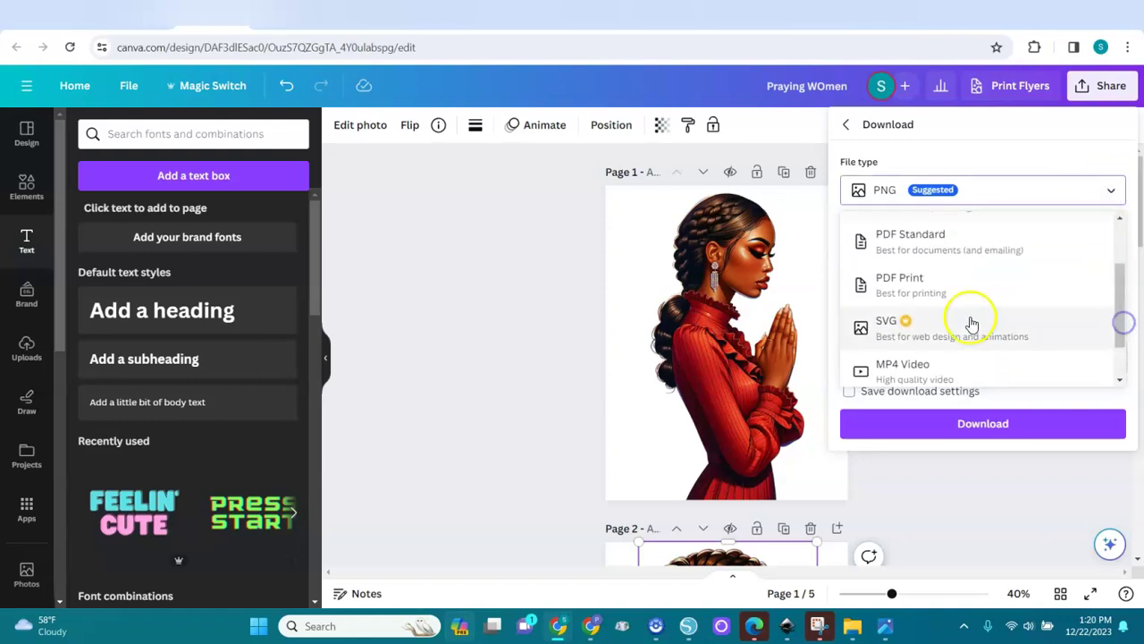
{"action": "left_click", "coordinate": [911, 282]}
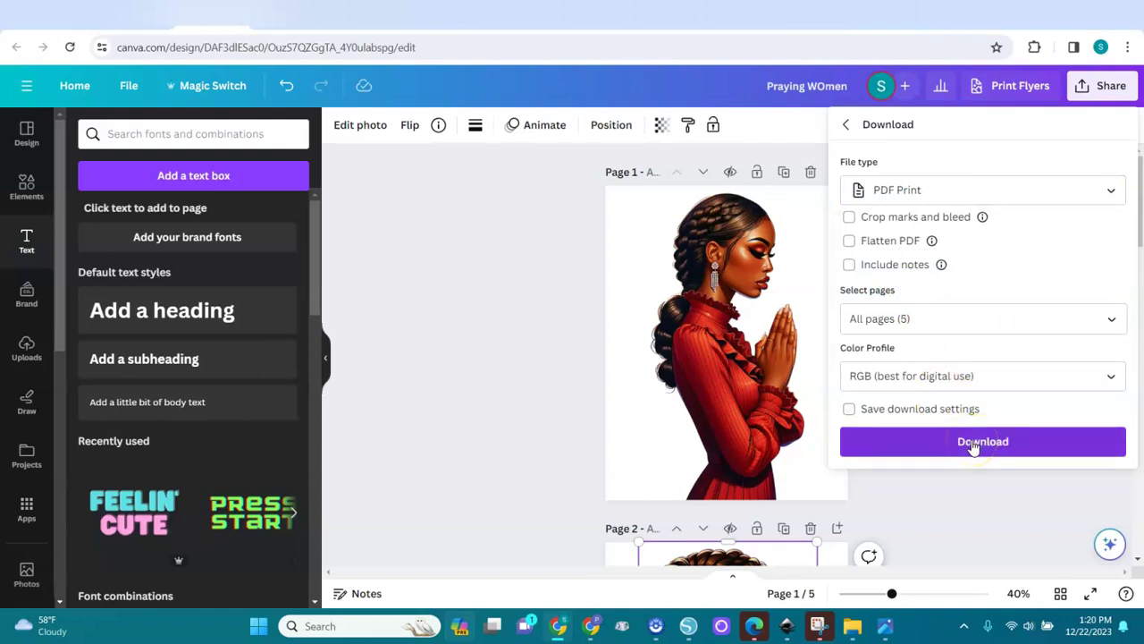
{"action": "left_click", "coordinate": [988, 447]}
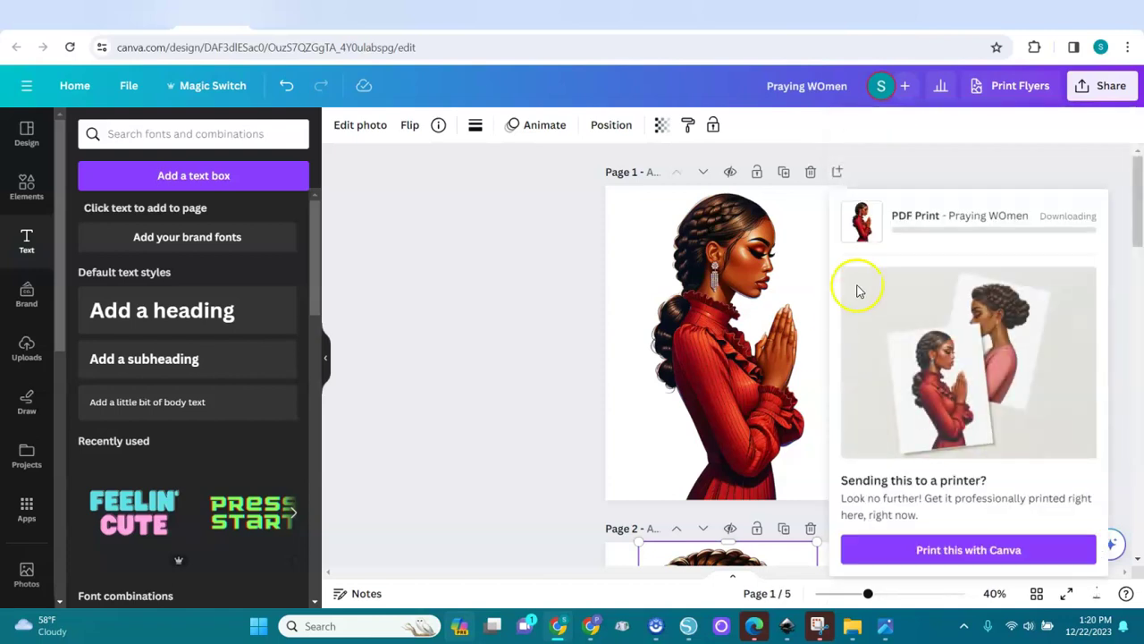
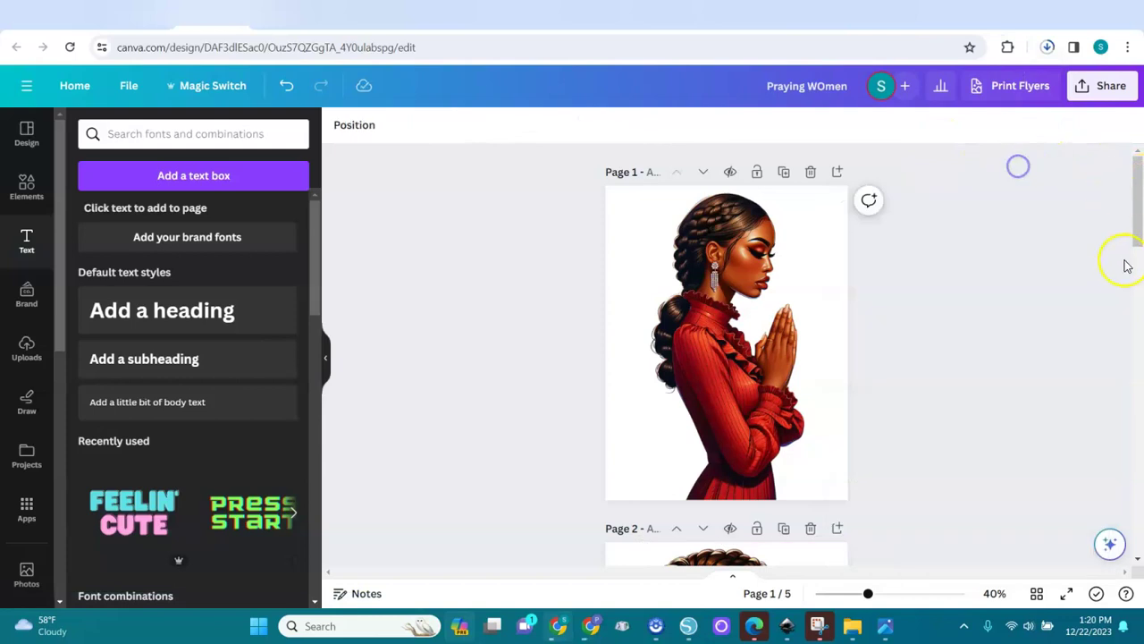
Resize this design itself to 750 × 500 px with Magic Switch
{"action": "left_click_drag", "start_coordinate": [1140, 214], "coordinate": [1126, 177]}
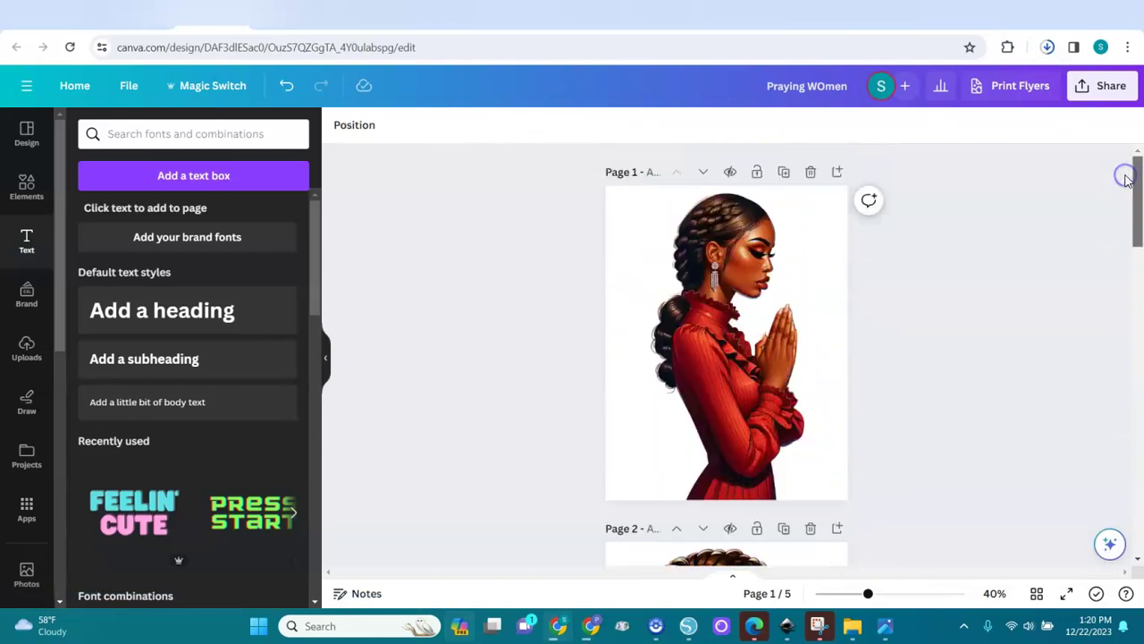
{"action": "left_click", "coordinate": [205, 86]}
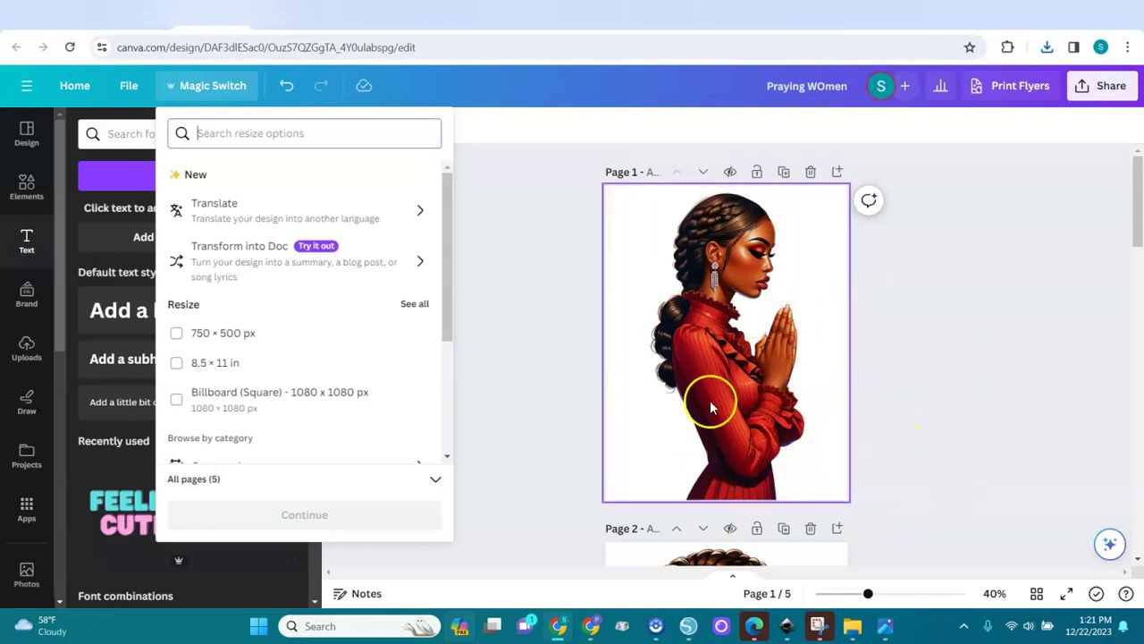
{"action": "left_click", "coordinate": [219, 334]}
{"action": "left_click", "coordinate": [302, 514]}
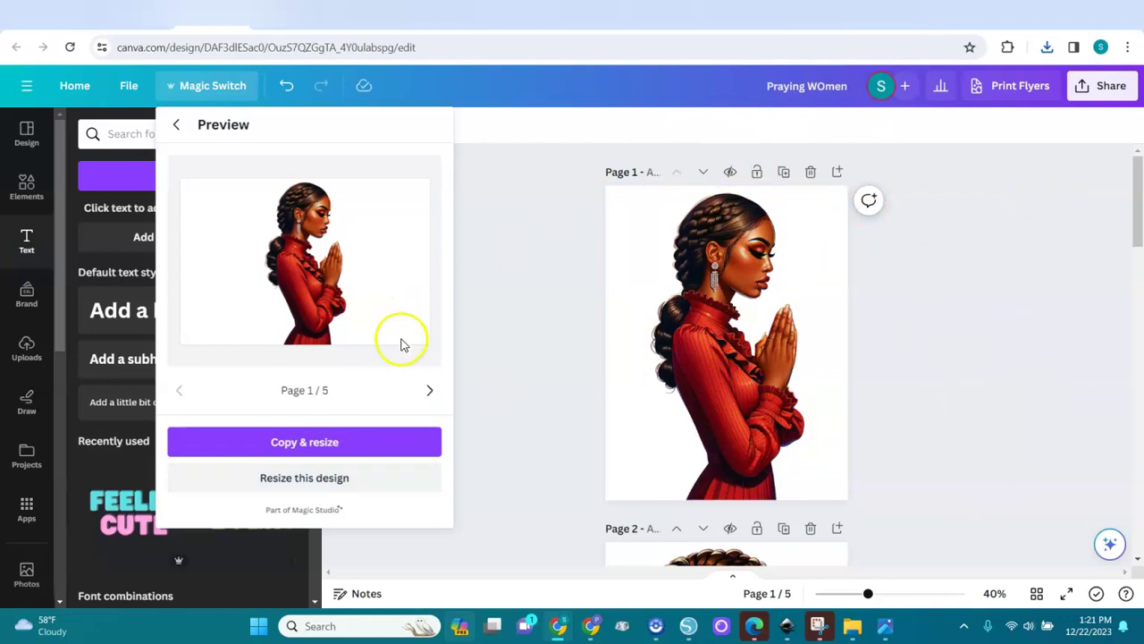
{"action": "left_click", "coordinate": [304, 487]}
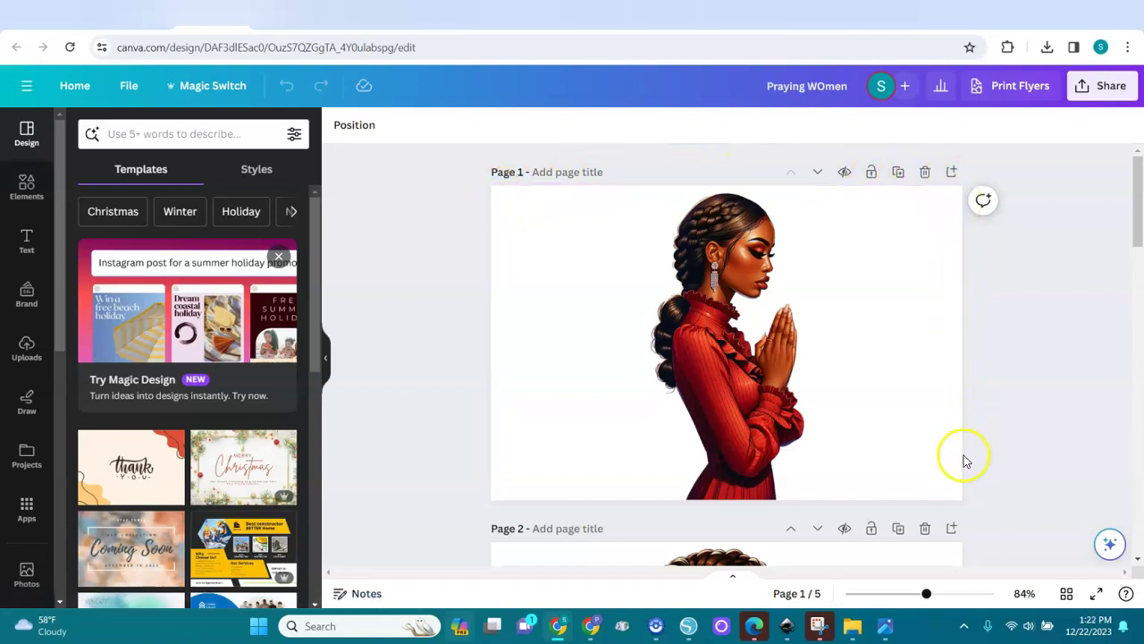
Move the page 1 portrait to the page's left edge and bring the page 2 portrait onto page 1
{"action": "left_click", "coordinate": [745, 387]}
{"action": "left_click_drag", "start_coordinate": [745, 387], "coordinate": [595, 379]}
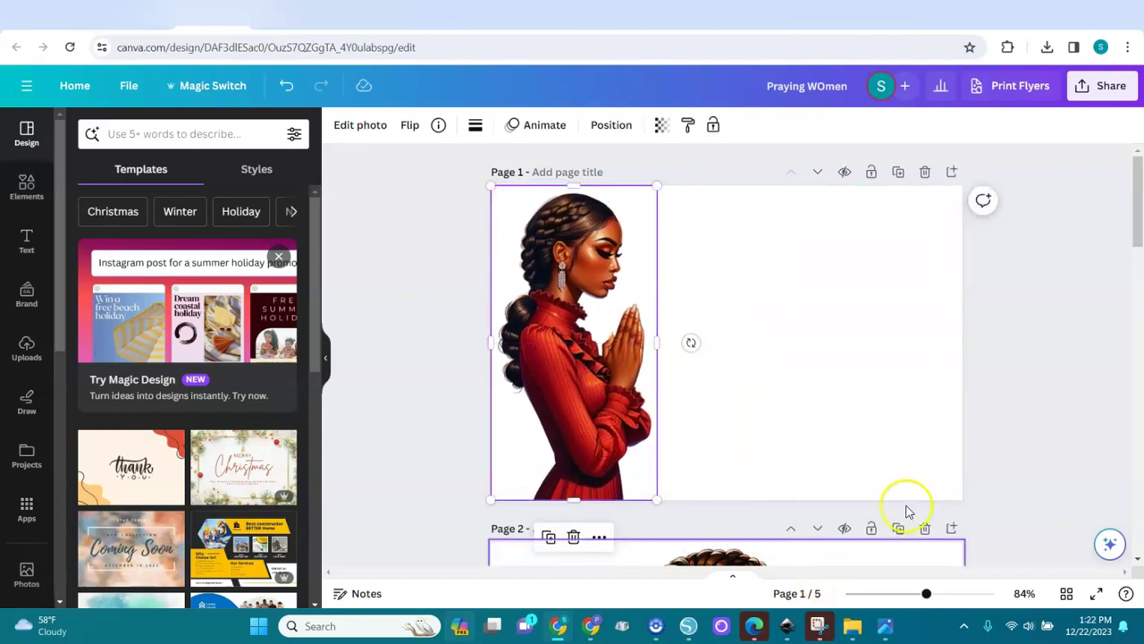
{"action": "left_click_drag", "start_coordinate": [1140, 235], "coordinate": [1125, 306]}
{"action": "left_click", "coordinate": [767, 420]}
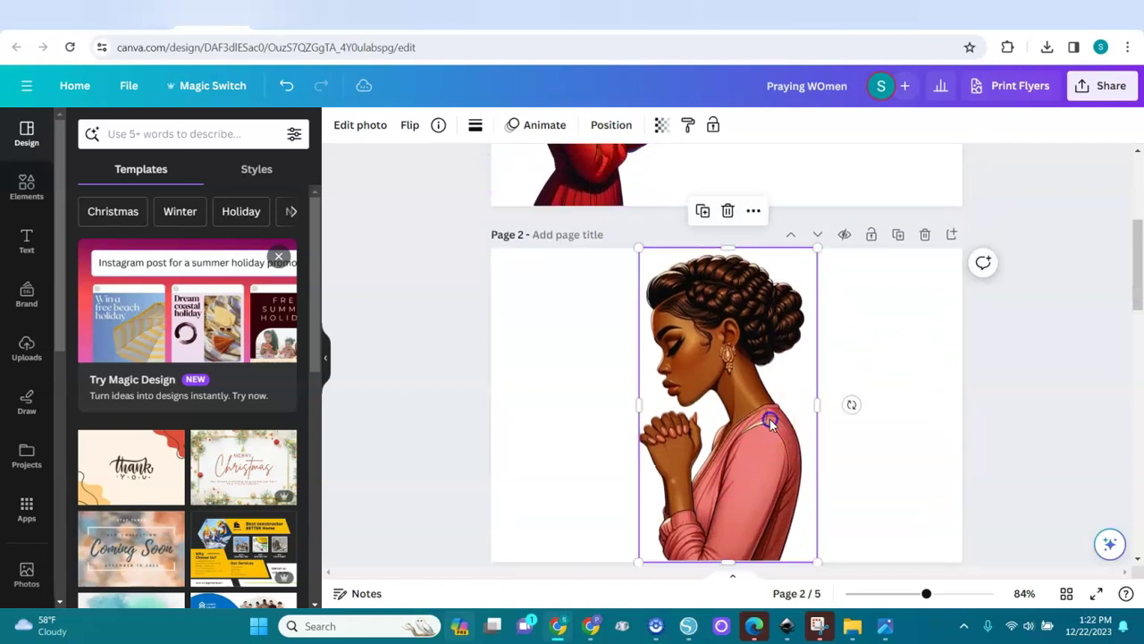
{"action": "left_click_drag", "start_coordinate": [776, 452], "coordinate": [756, 87]}
Copy the yellow-blouse portrait from page 3 onto page 1
{"action": "left_click_drag", "start_coordinate": [1128, 288], "coordinate": [1136, 402]}
{"action": "left_click", "coordinate": [756, 341]}
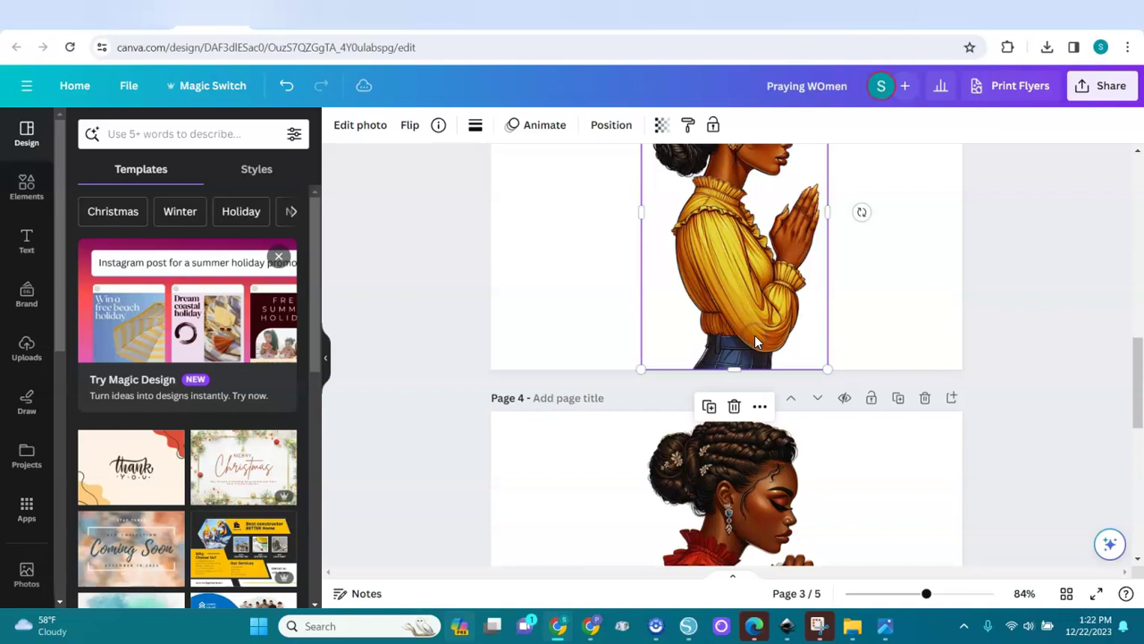
{"action": "left_click_drag", "start_coordinate": [1140, 362], "coordinate": [1135, 184]}
{"action": "left_click", "coordinate": [888, 320]}
{"action": "key", "text": "ctrl+v"}
Copy the red-blouse portrait from page 4 onto page 1 and place it to the right of the other women
{"action": "left_click_drag", "start_coordinate": [1138, 257], "coordinate": [1138, 492]}
{"action": "left_click", "coordinate": [686, 383]}
{"action": "key", "text": "ctrl+c"}
{"action": "scroll", "coordinate": [920, 312], "scroll_direction": "up", "scroll_amount": 15}
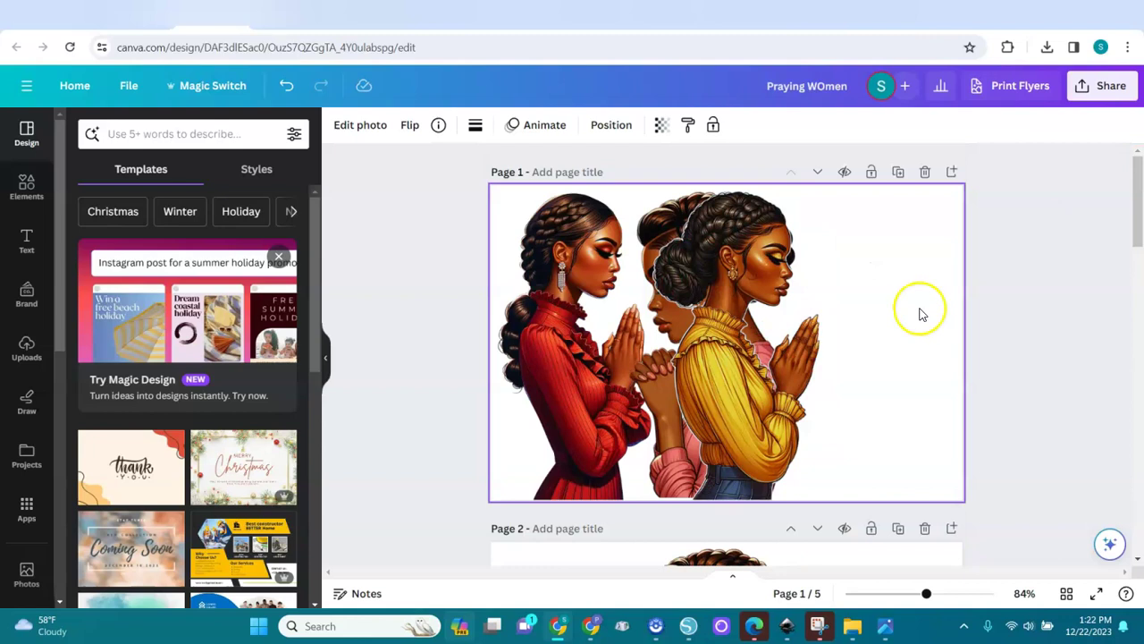
{"action": "left_click", "coordinate": [894, 359]}
{"action": "key", "text": "ctrl+v"}
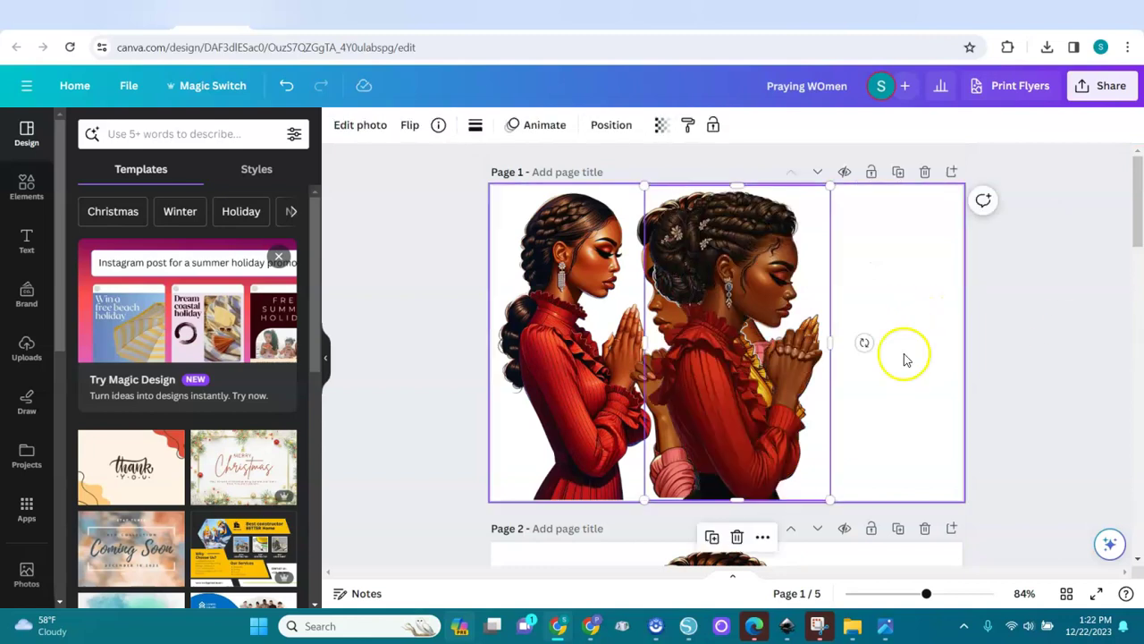
{"action": "left_click_drag", "start_coordinate": [761, 414], "coordinate": [845, 394]}
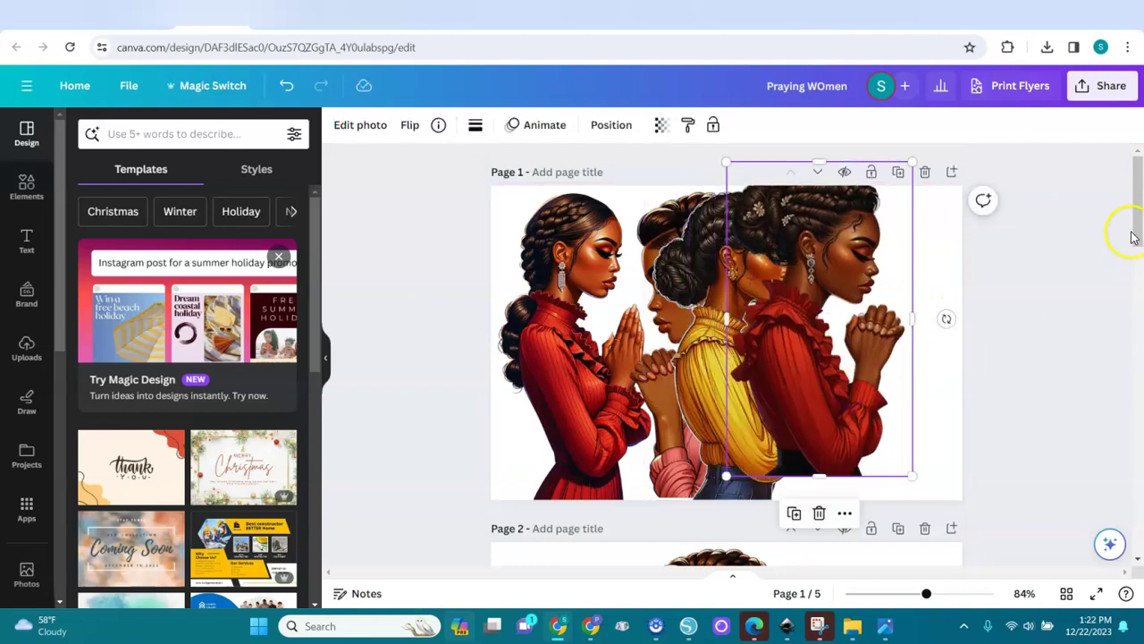
Copy the yellow-blouse portrait from page 5 onto page 1 and place it at the page's right edge
{"action": "left_click_drag", "start_coordinate": [1137, 235], "coordinate": [1134, 554]}
{"action": "left_click", "coordinate": [766, 453]}
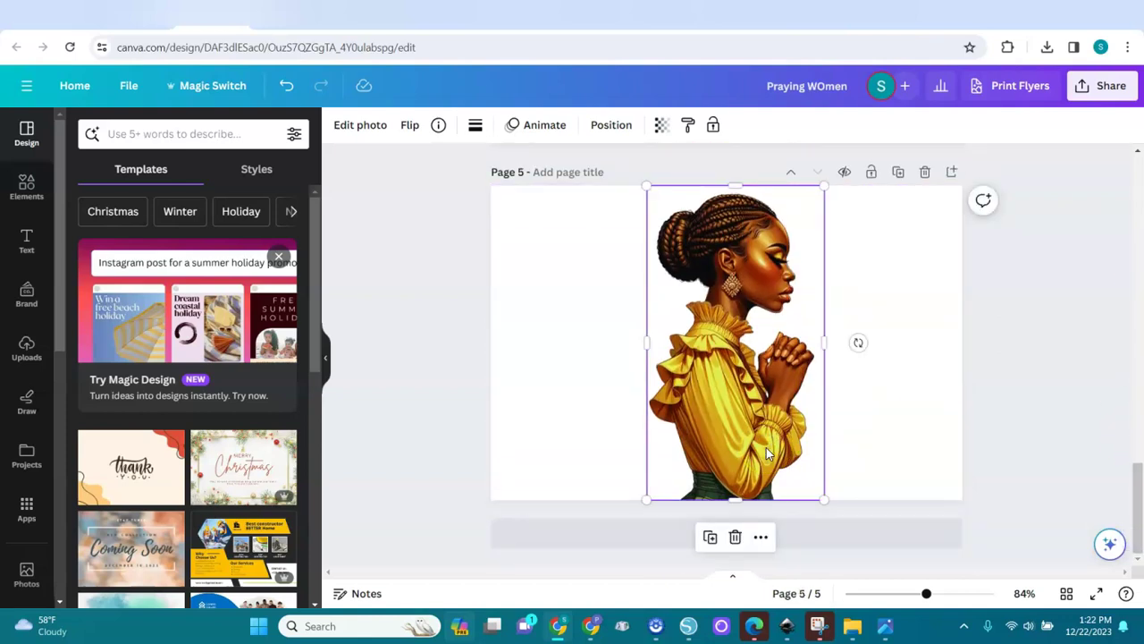
{"action": "scroll", "coordinate": [1141, 255], "scroll_direction": "up", "scroll_amount": 15}
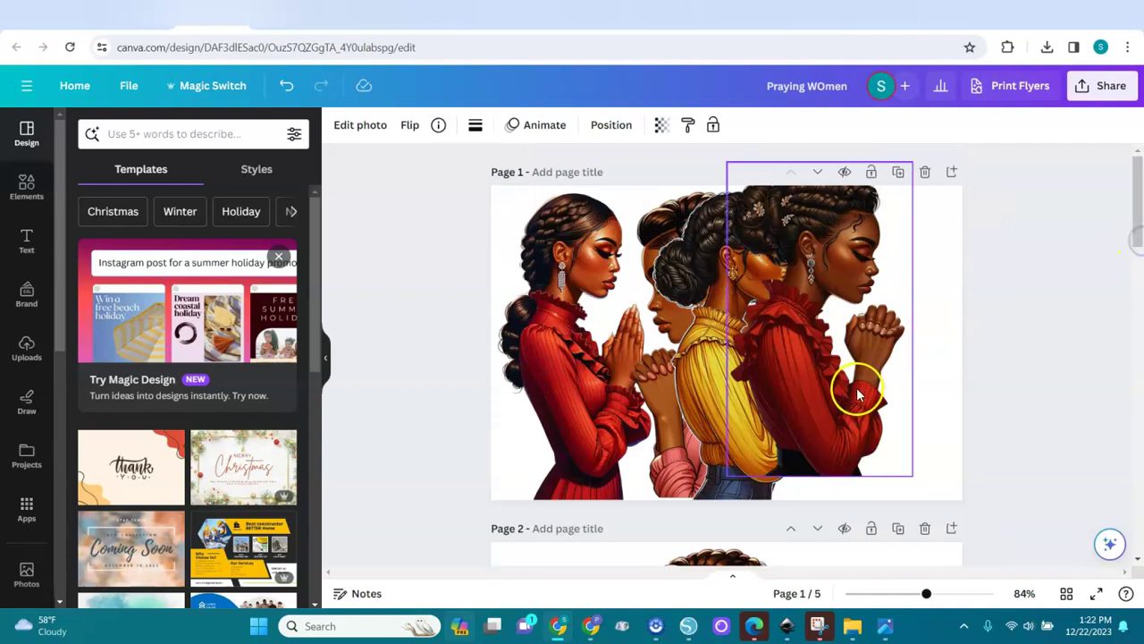
{"action": "left_click", "coordinate": [925, 400]}
{"action": "key", "text": "ctrl+v"}
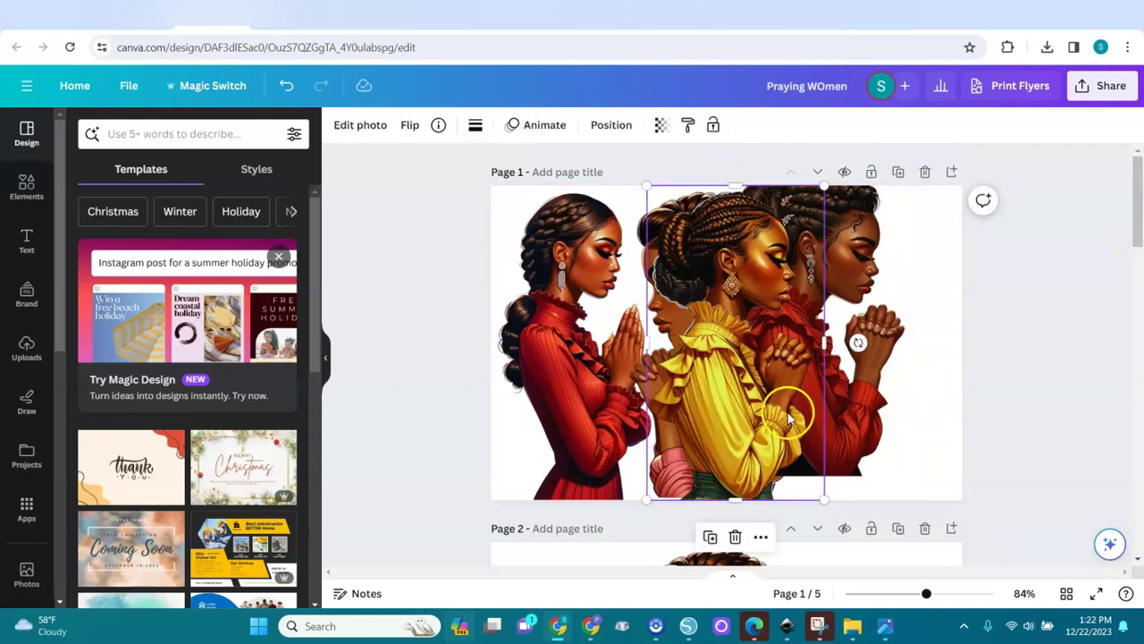
{"action": "left_click_drag", "start_coordinate": [708, 425], "coordinate": [891, 429]}
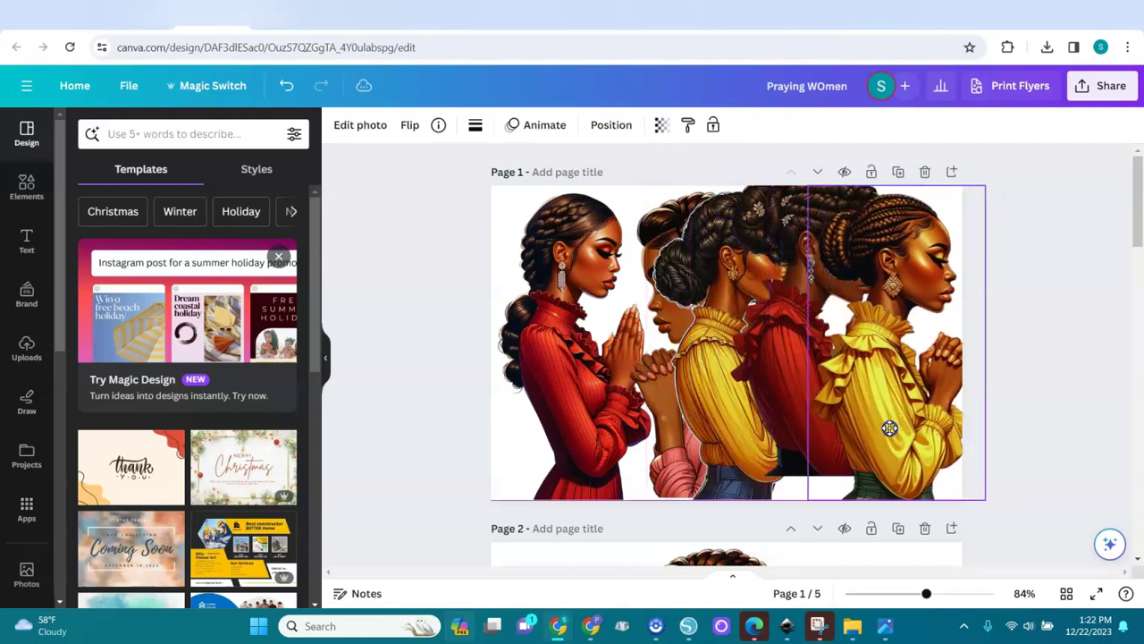
{"action": "left_click_drag", "start_coordinate": [733, 418], "coordinate": [717, 413]}
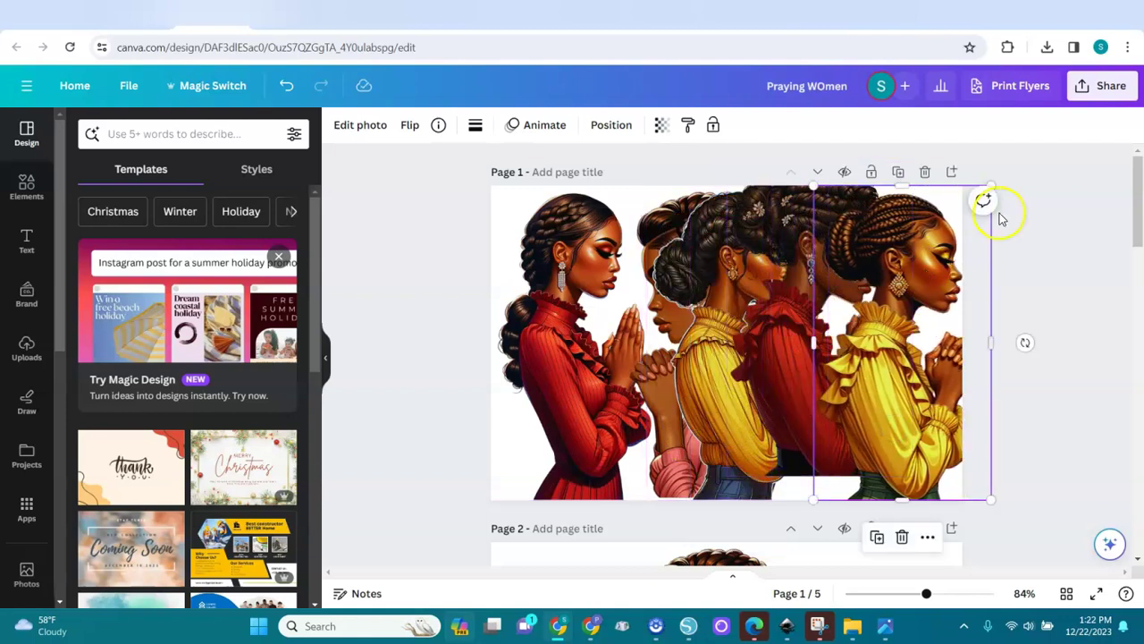
Scale all five page 1 portraits down together and shift them to the left side of the page
{"action": "left_click_drag", "start_coordinate": [1058, 157], "coordinate": [439, 582]}
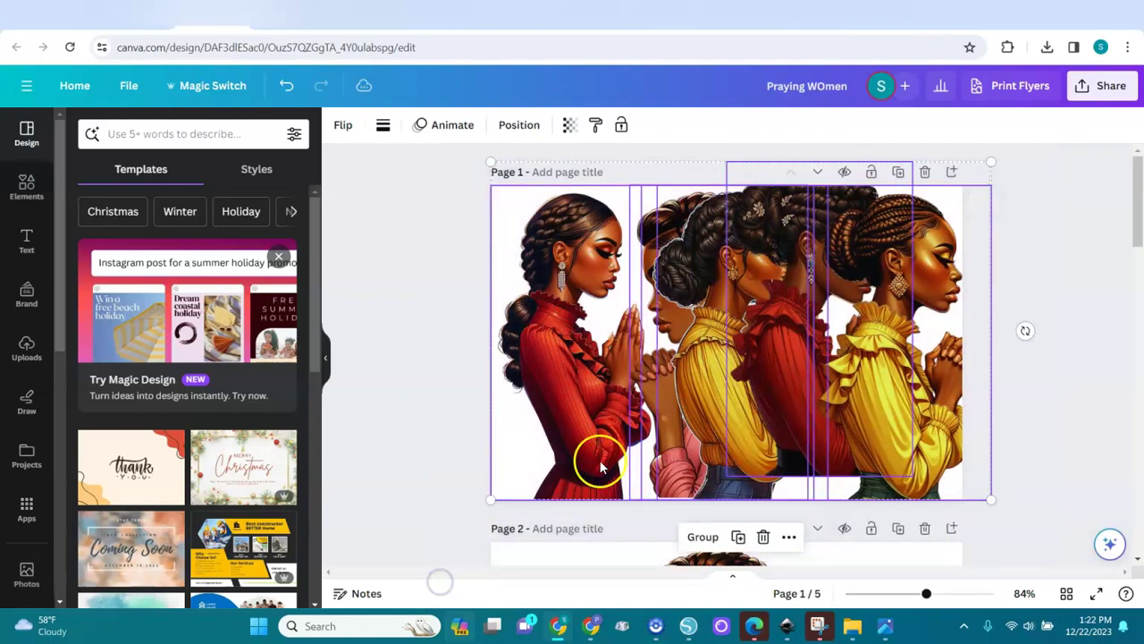
{"action": "left_click_drag", "start_coordinate": [491, 501], "coordinate": [607, 421]}
{"action": "left_click_drag", "start_coordinate": [681, 383], "coordinate": [574, 415]}
{"action": "left_click", "coordinate": [1008, 366]}
Spread the three rightmost women across page 1, with the page 5 portrait against the right edge
{"action": "left_click_drag", "start_coordinate": [835, 395], "coordinate": [913, 380]}
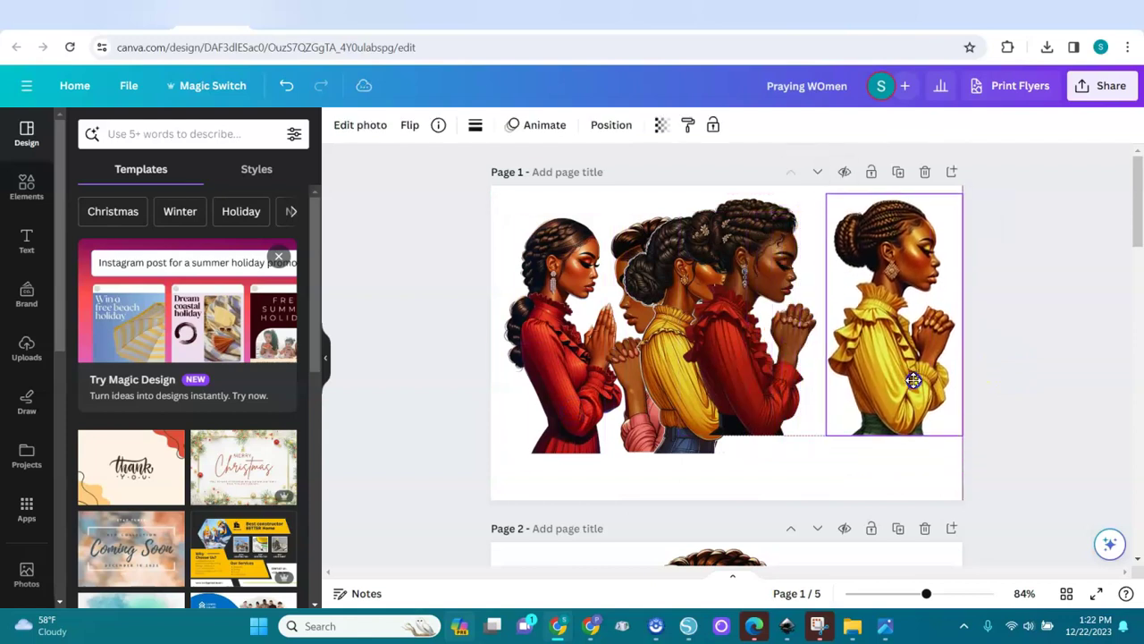
{"action": "left_click_drag", "start_coordinate": [753, 396], "coordinate": [794, 407]}
{"action": "left_click_drag", "start_coordinate": [684, 430], "coordinate": [718, 420]}
Tidy up the spacing of all five page 1 portraits and position the aligned row near the top of the page
{"action": "left_click_drag", "start_coordinate": [1051, 169], "coordinate": [498, 493]}
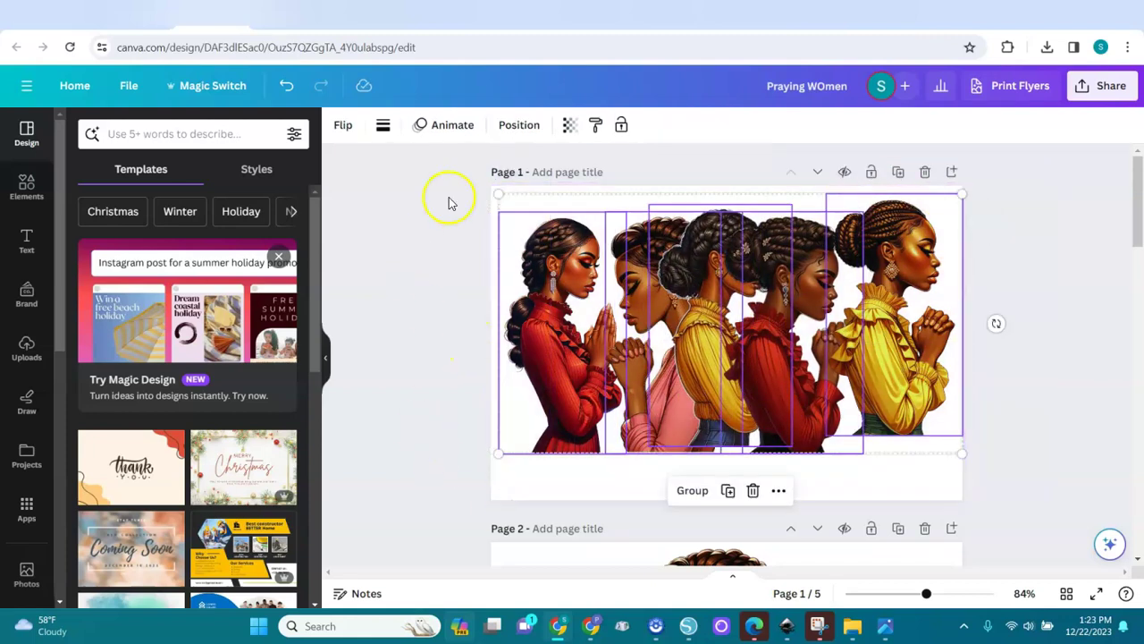
{"action": "left_click", "coordinate": [517, 125]}
{"action": "left_click", "coordinate": [115, 417]}
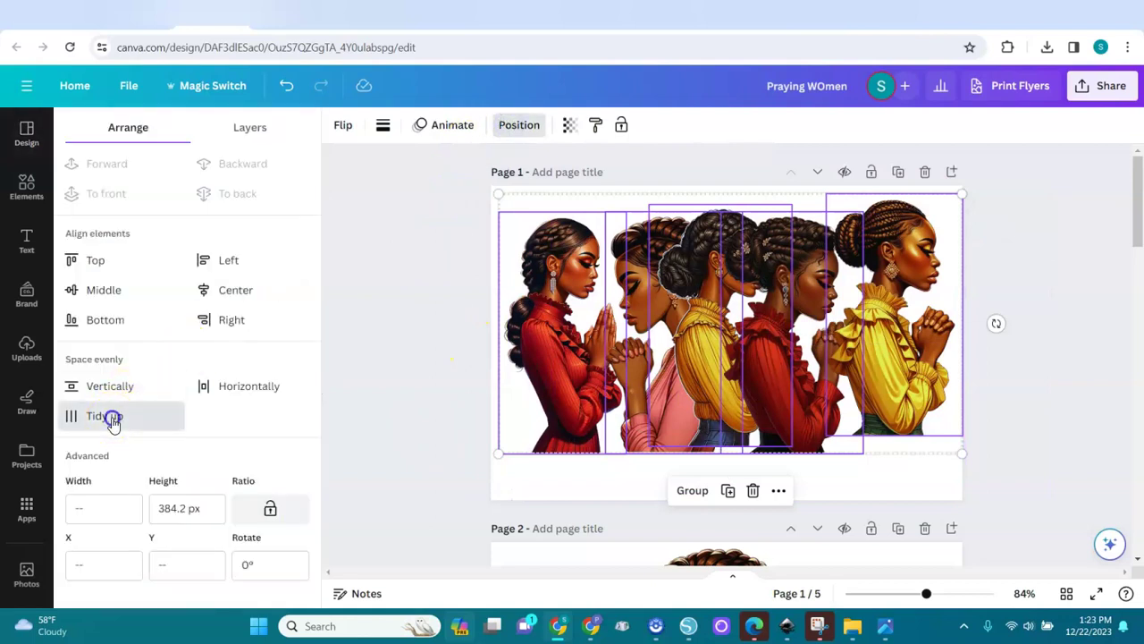
{"action": "left_click_drag", "start_coordinate": [832, 411], "coordinate": [796, 390]}
{"action": "left_click", "coordinate": [869, 367]}
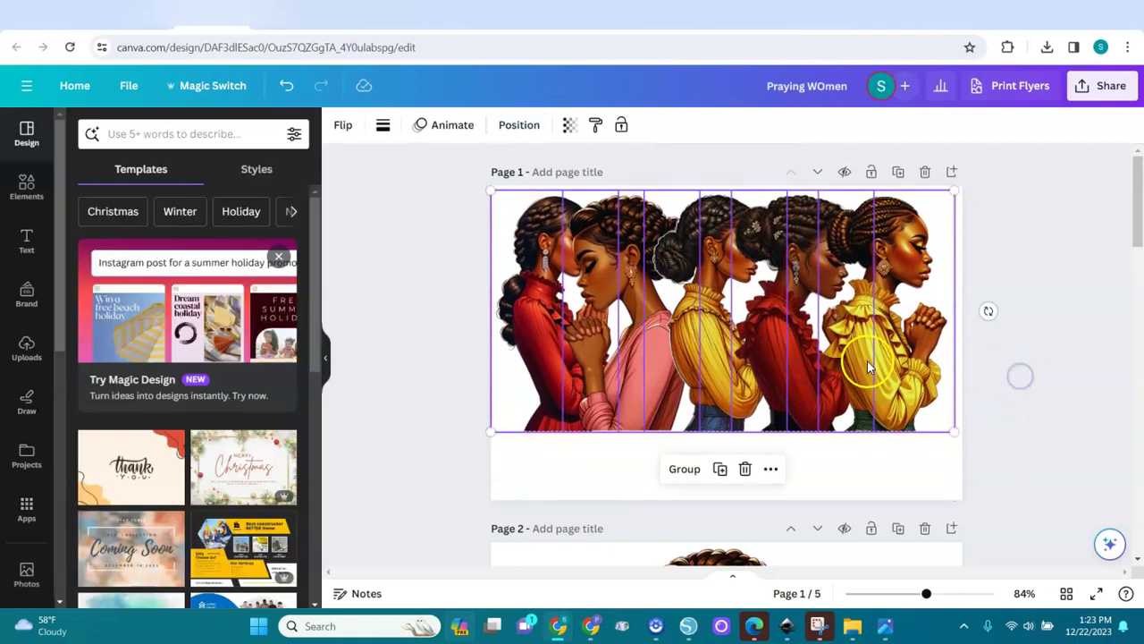
{"action": "left_click", "coordinate": [1051, 323]}
{"action": "left_click", "coordinate": [793, 307]}
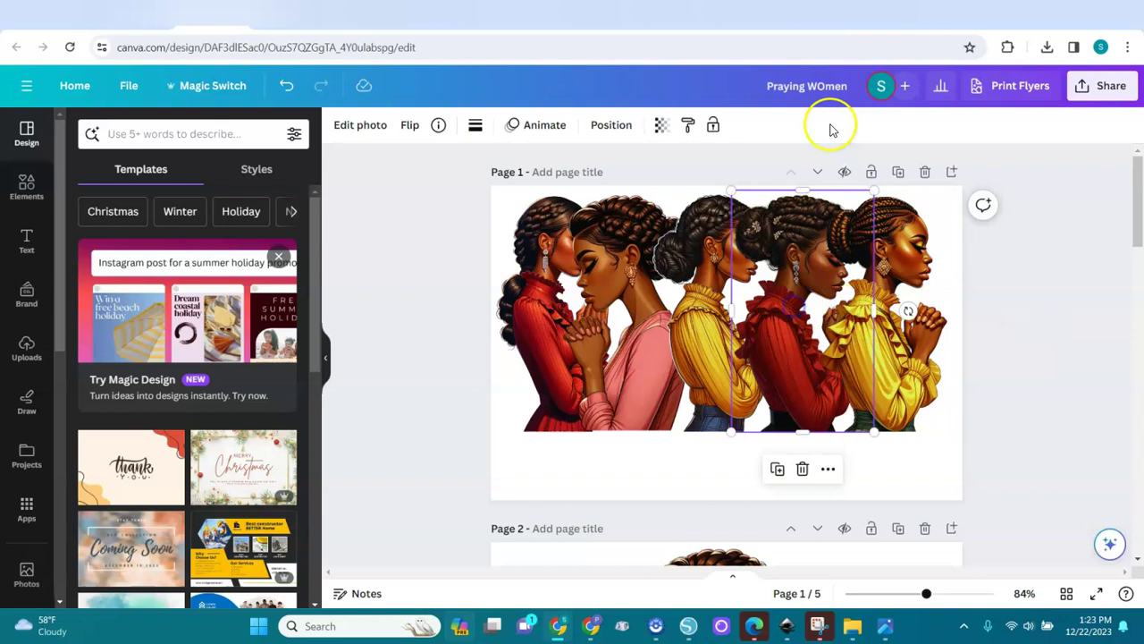
Bring the fourth woman in the red blouse and the middle woman in the yellow blouse forward on page 1
{"action": "left_click", "coordinate": [615, 131]}
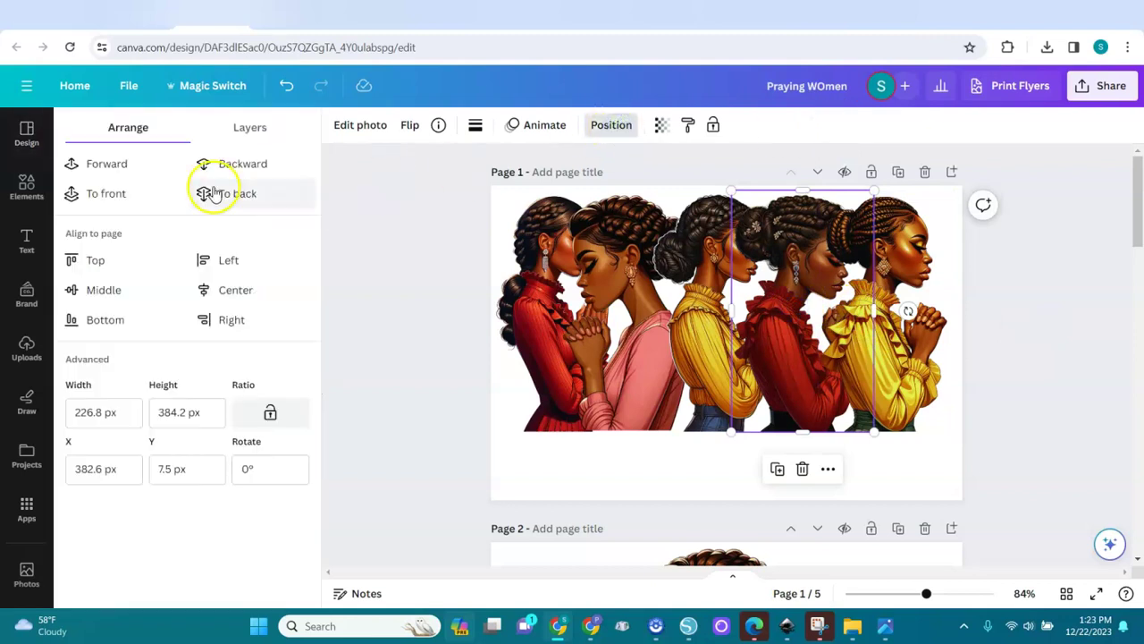
{"action": "left_click", "coordinate": [114, 163]}
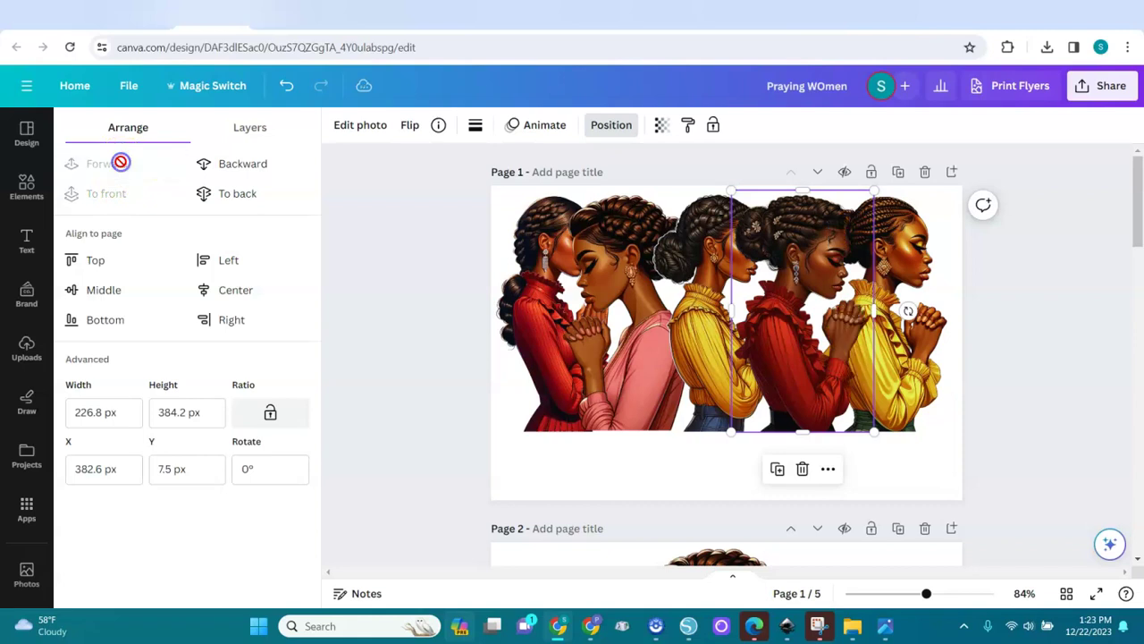
{"action": "left_click", "coordinate": [695, 365]}
{"action": "left_click", "coordinate": [108, 168]}
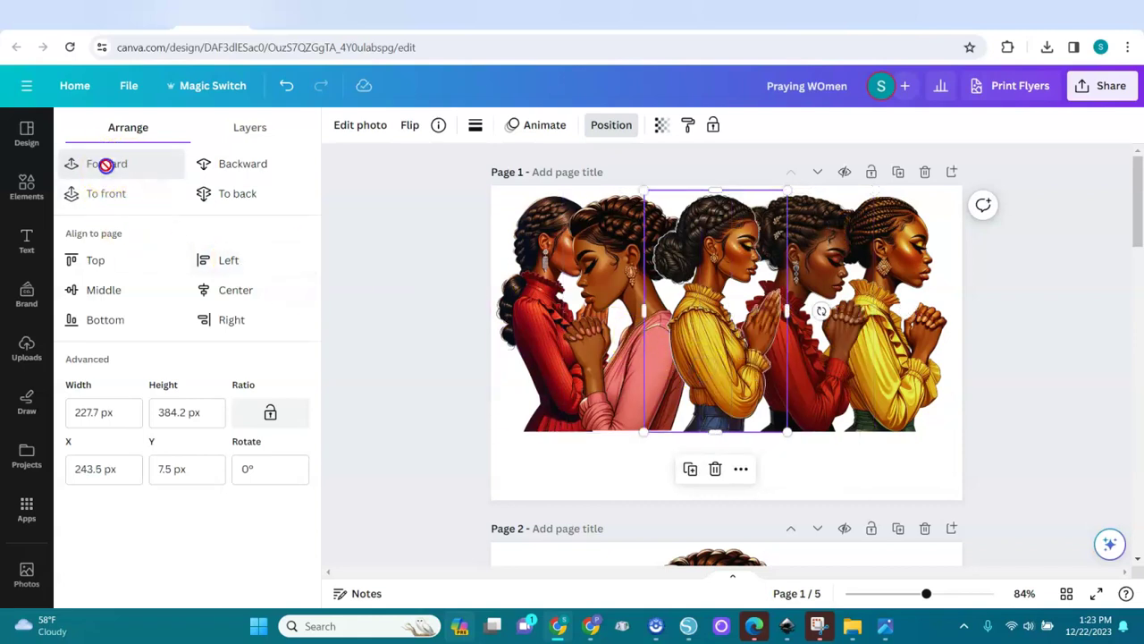
Bring the leftmost woman in red forward and shift the woman in pink slightly to the right
{"action": "left_click", "coordinate": [540, 302]}
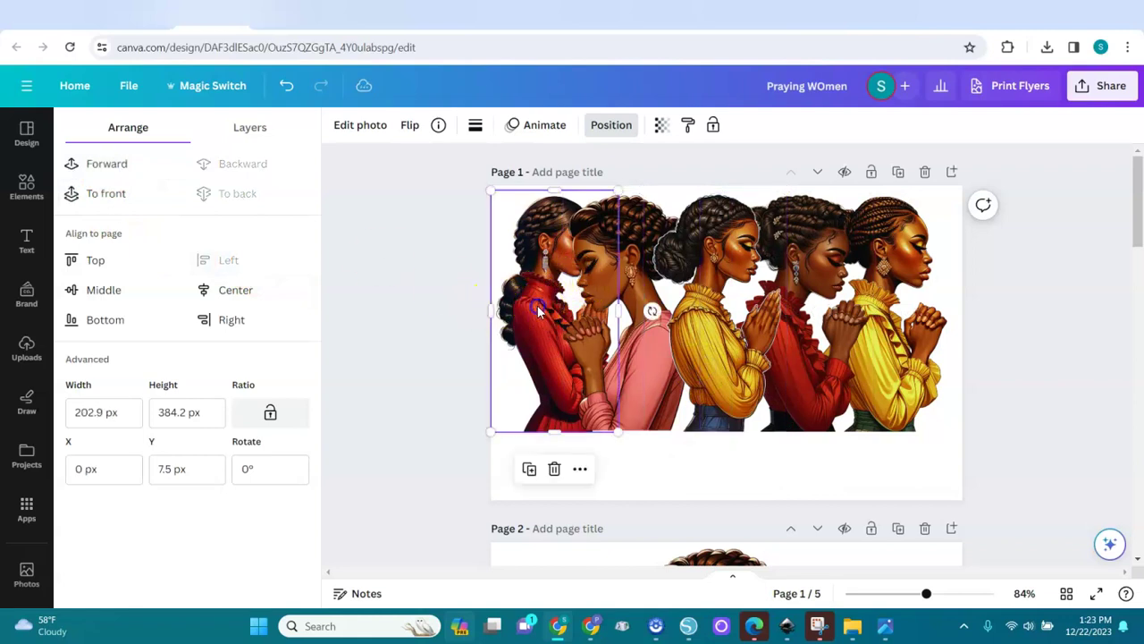
{"action": "left_click", "coordinate": [103, 167]}
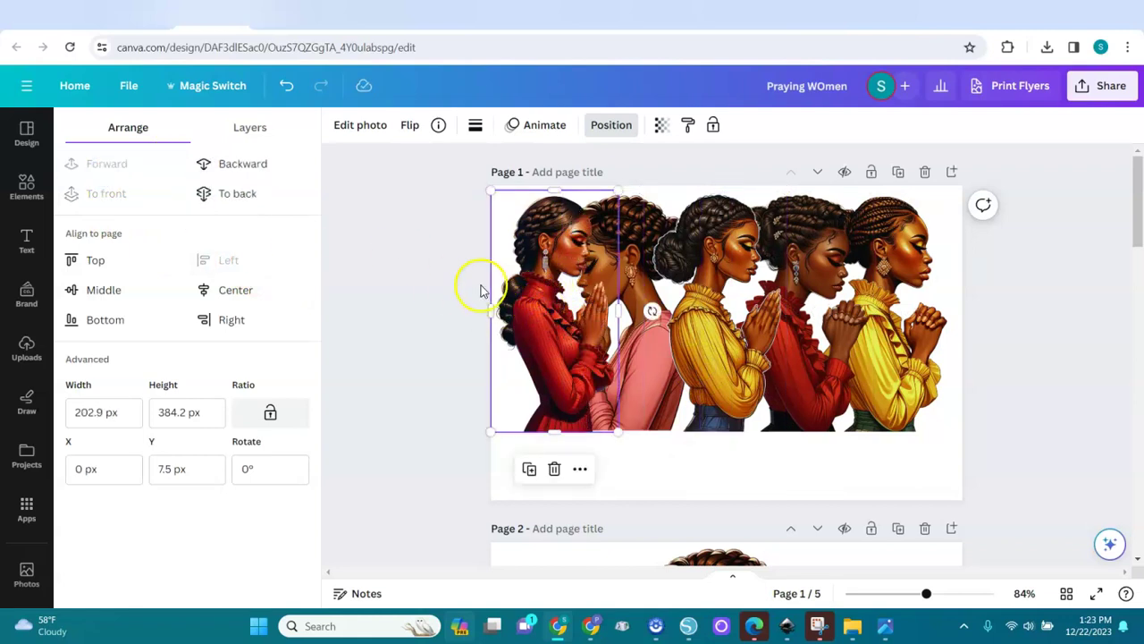
{"action": "left_click", "coordinate": [637, 377]}
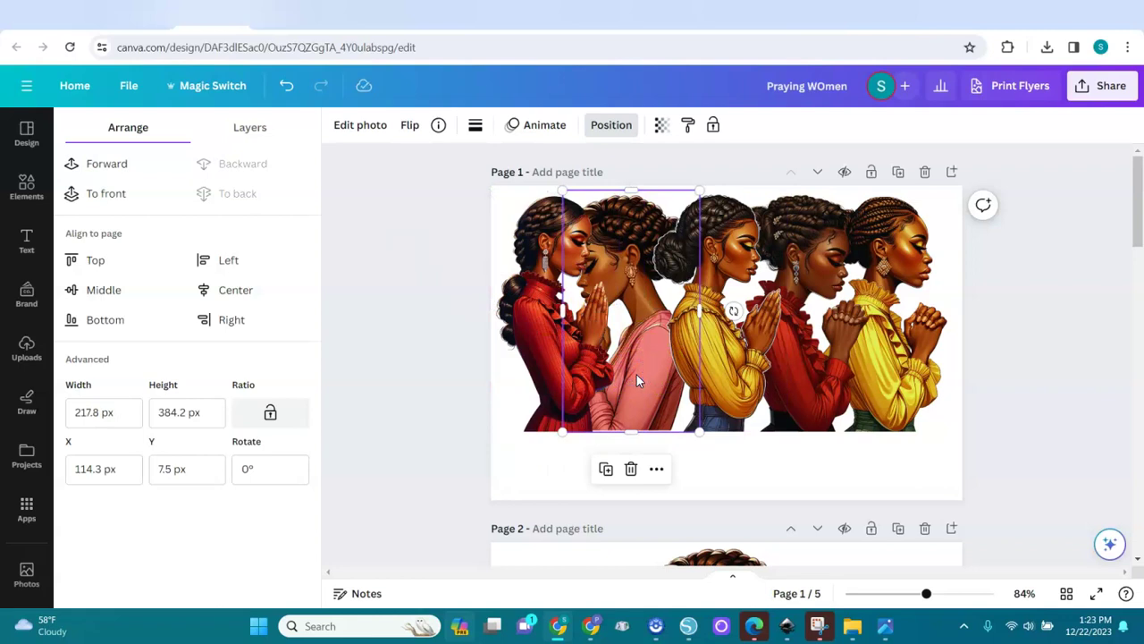
{"action": "mouse_move", "coordinate": [636, 374]}
{"action": "left_mouse_down"}
{"action": "mouse_move", "coordinate": [666, 361]}
{"action": "mouse_move", "coordinate": [657, 369]}
{"action": "left_mouse_up"}
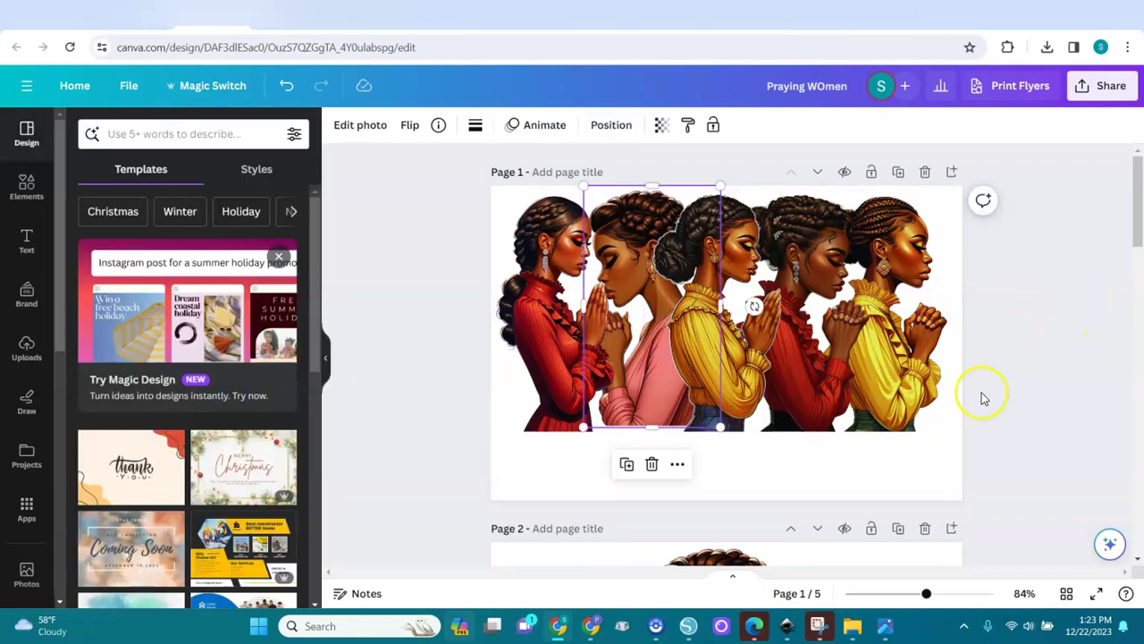
Add a rounded square shape and stretch it into a wide banner across the lower part of page 1
{"action": "left_click", "coordinate": [27, 190]}
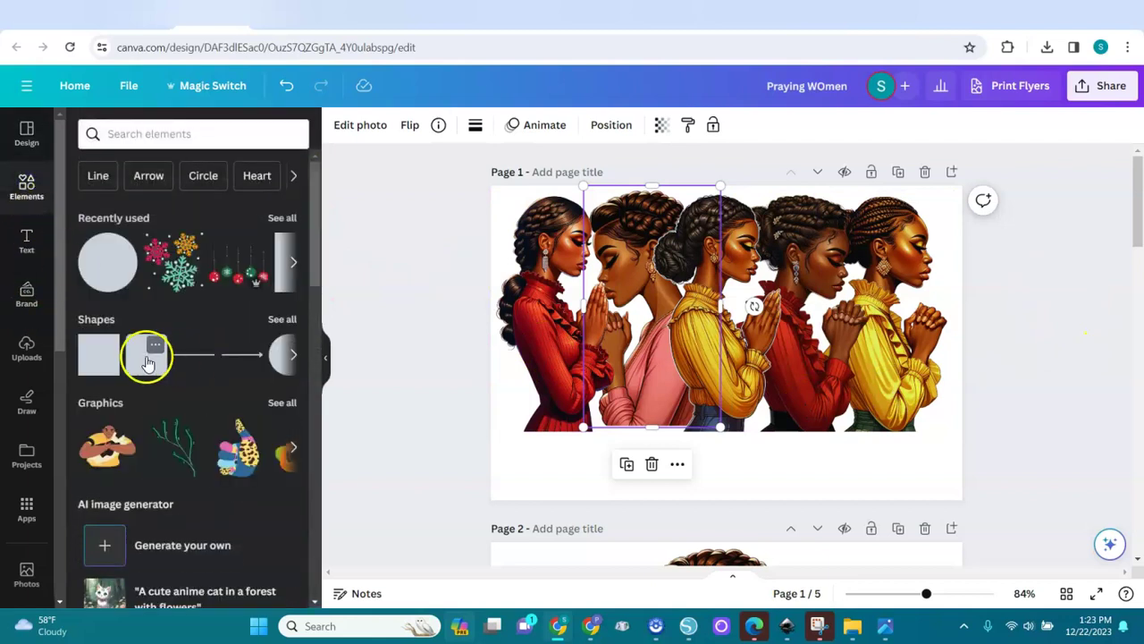
{"action": "left_click", "coordinate": [147, 357]}
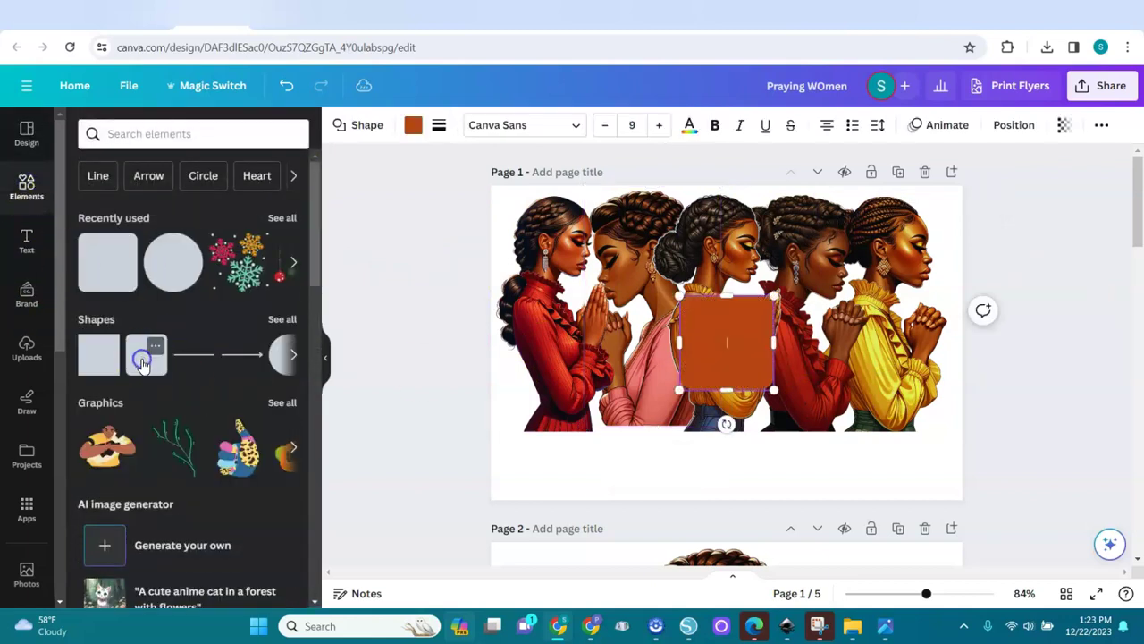
{"action": "left_click", "coordinate": [718, 470]}
{"action": "left_click", "coordinate": [720, 400]}
{"action": "left_click", "coordinate": [730, 355]}
{"action": "left_click_drag", "start_coordinate": [729, 354], "coordinate": [951, 449]}
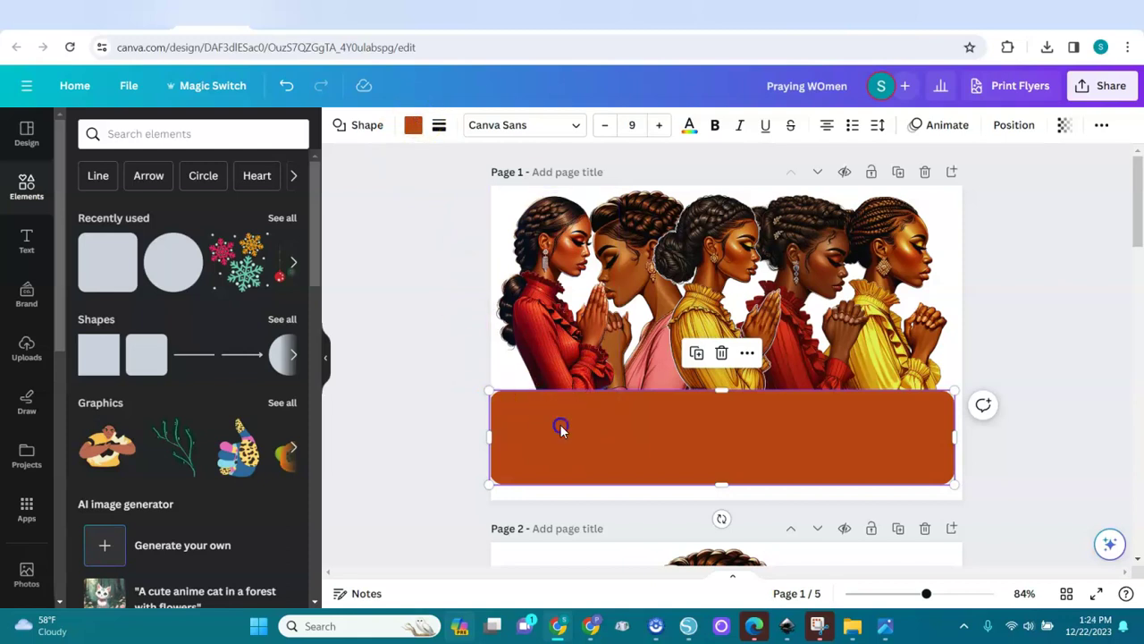
Duplicate the orange banner and fill the copy with white
{"action": "left_click_drag", "start_coordinate": [560, 424], "coordinate": [568, 433]}
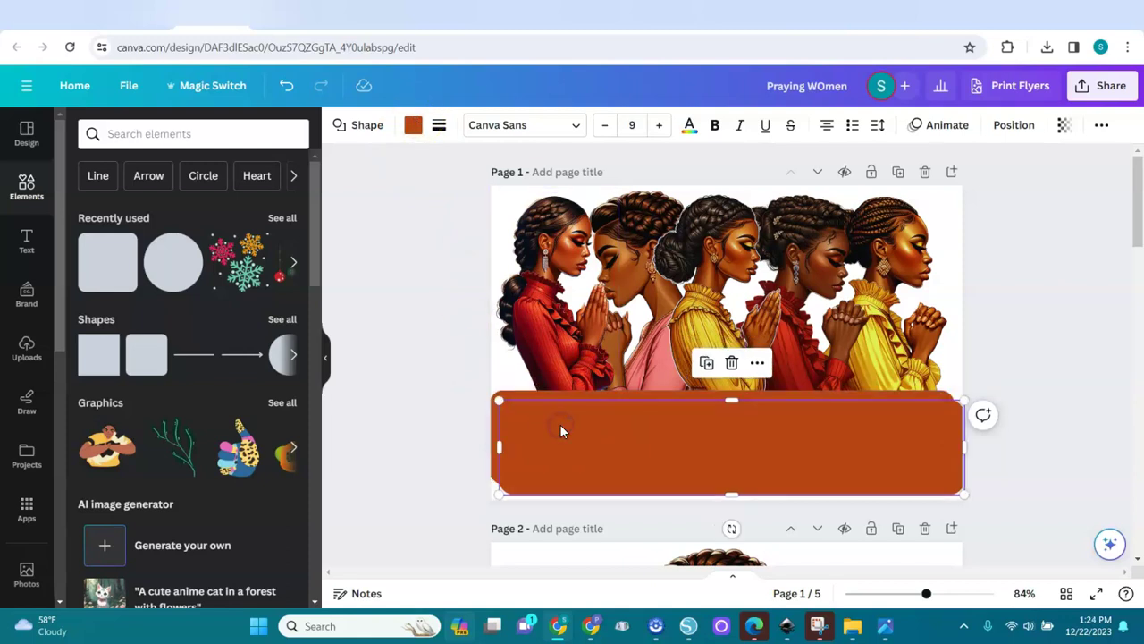
{"action": "left_click", "coordinate": [414, 126]}
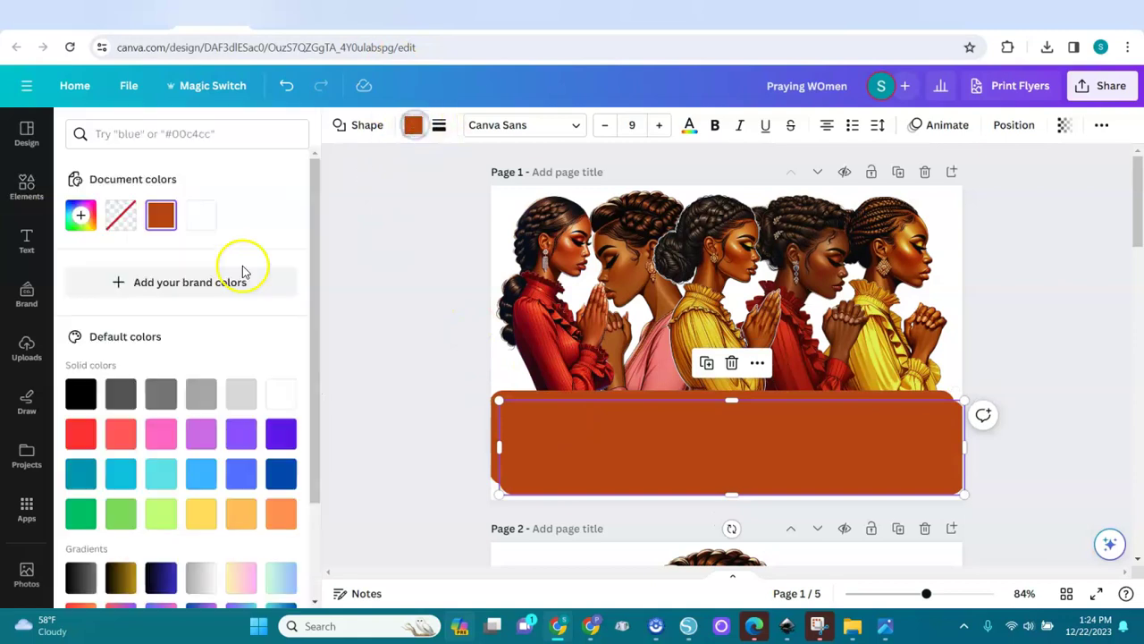
{"action": "left_click", "coordinate": [281, 394]}
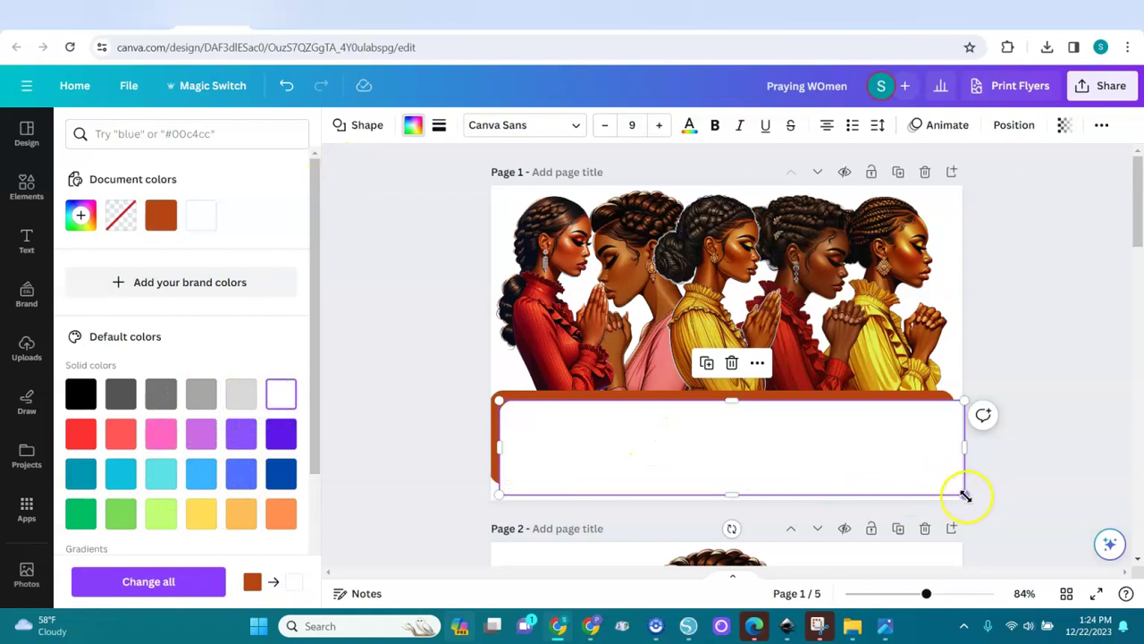
Shrink the white banner to fit inside the orange one as a border, and center both banners together on the page
{"action": "left_click_drag", "start_coordinate": [965, 496], "coordinate": [953, 488]}
{"action": "mouse_move", "coordinate": [792, 452]}
{"action": "left_mouse_down"}
{"action": "mouse_move", "coordinate": [782, 440]}
{"action": "mouse_move", "coordinate": [789, 447]}
{"action": "left_mouse_up"}
{"action": "left_click_drag", "start_coordinate": [1022, 359], "coordinate": [1137, 421]}
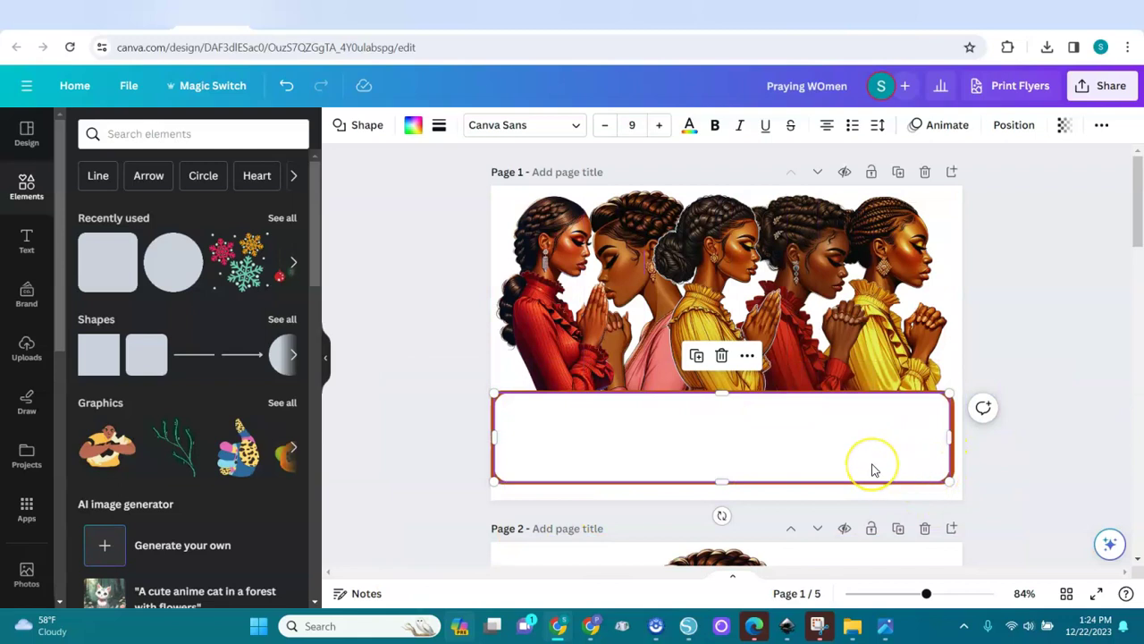
{"action": "left_click", "coordinate": [1010, 389]}
{"action": "left_click_drag", "start_coordinate": [997, 452], "coordinate": [838, 462]}
{"action": "left_click", "coordinate": [1043, 430]}
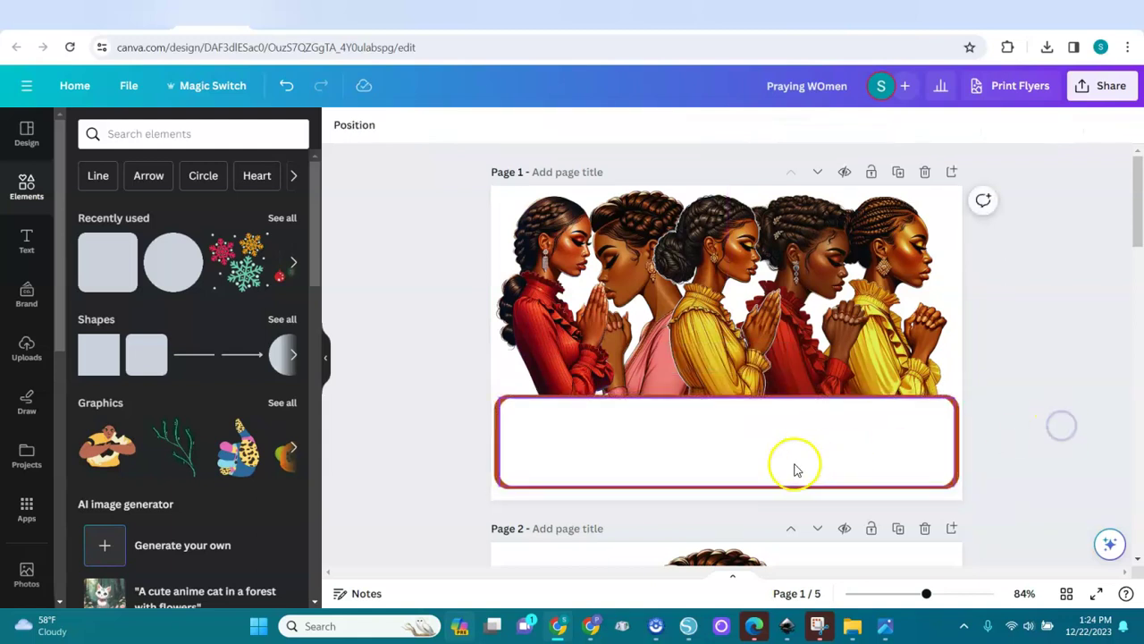
Add a heading text box and place it inside the white banner
{"action": "left_click", "coordinate": [726, 463]}
{"action": "left_click", "coordinate": [26, 240]}
{"action": "left_click", "coordinate": [224, 310]}
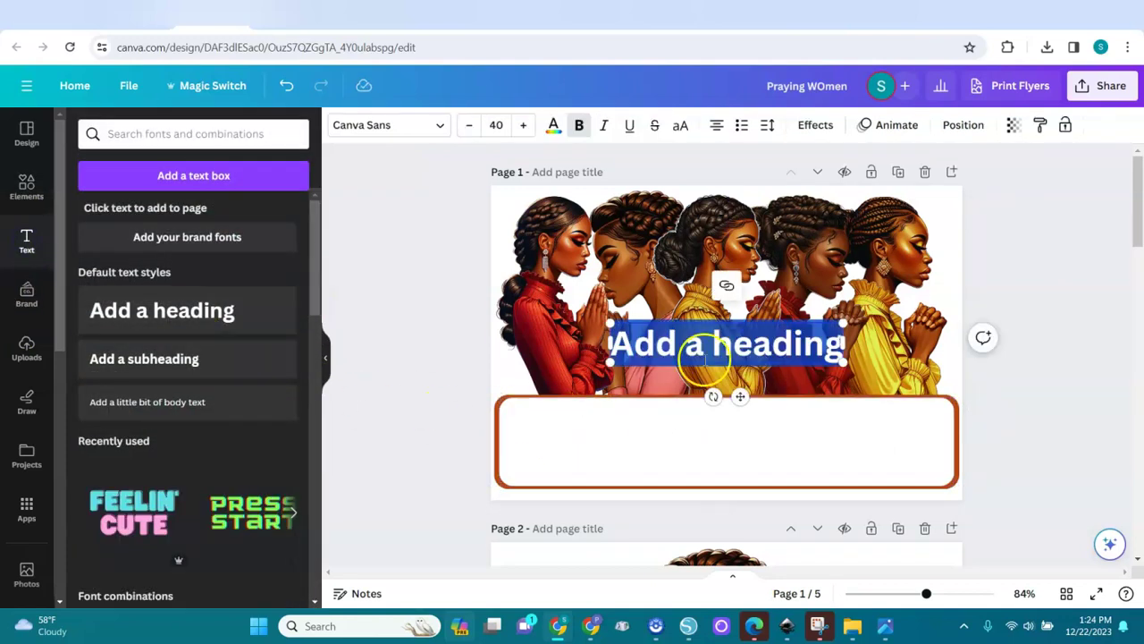
{"action": "left_click_drag", "start_coordinate": [741, 403], "coordinate": [721, 483]}
Replace the heading's placeholder text with "5 Praying Women Designs"
{"action": "double_click", "coordinate": [760, 425]}
{"action": "triple_click", "coordinate": [760, 427]}
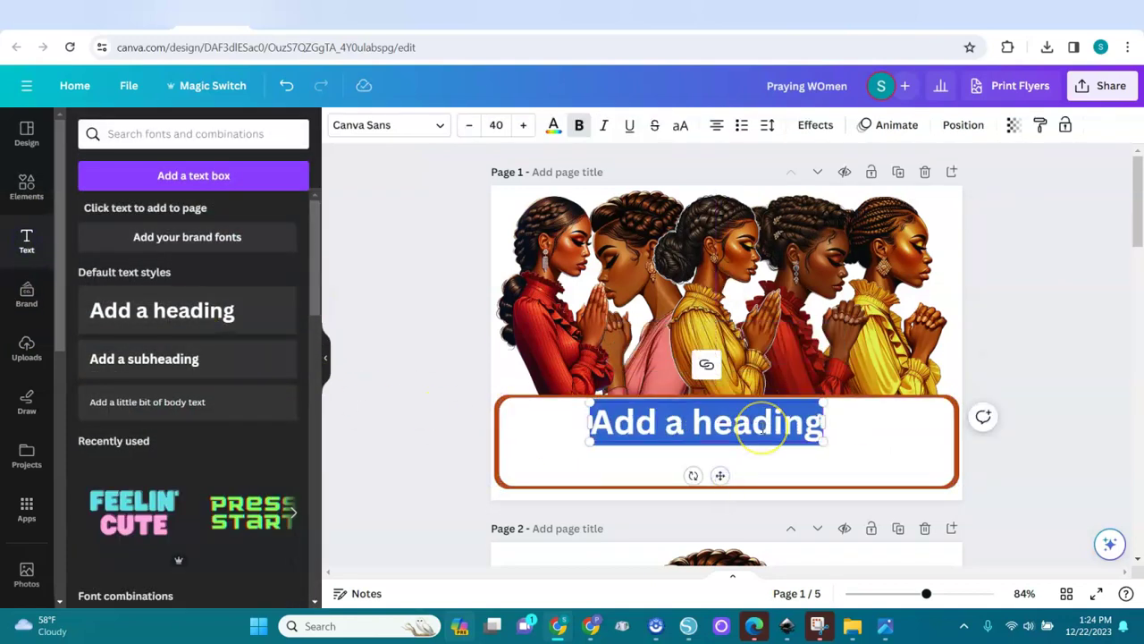
{"action": "type", "text": "%"}
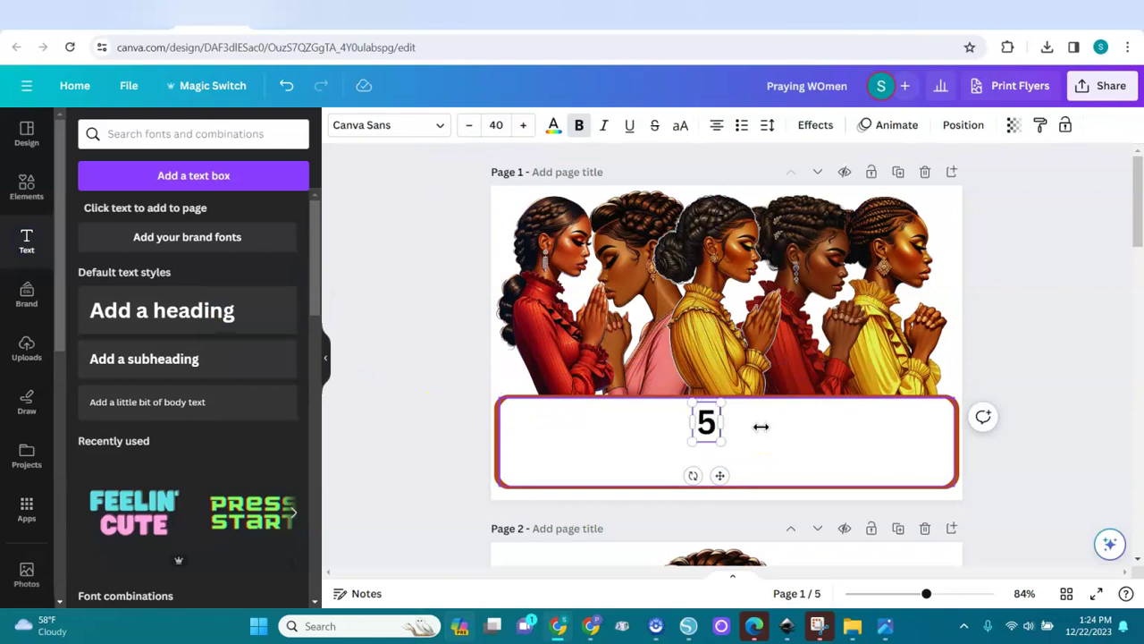
{"action": "type", "text": " Pr"}
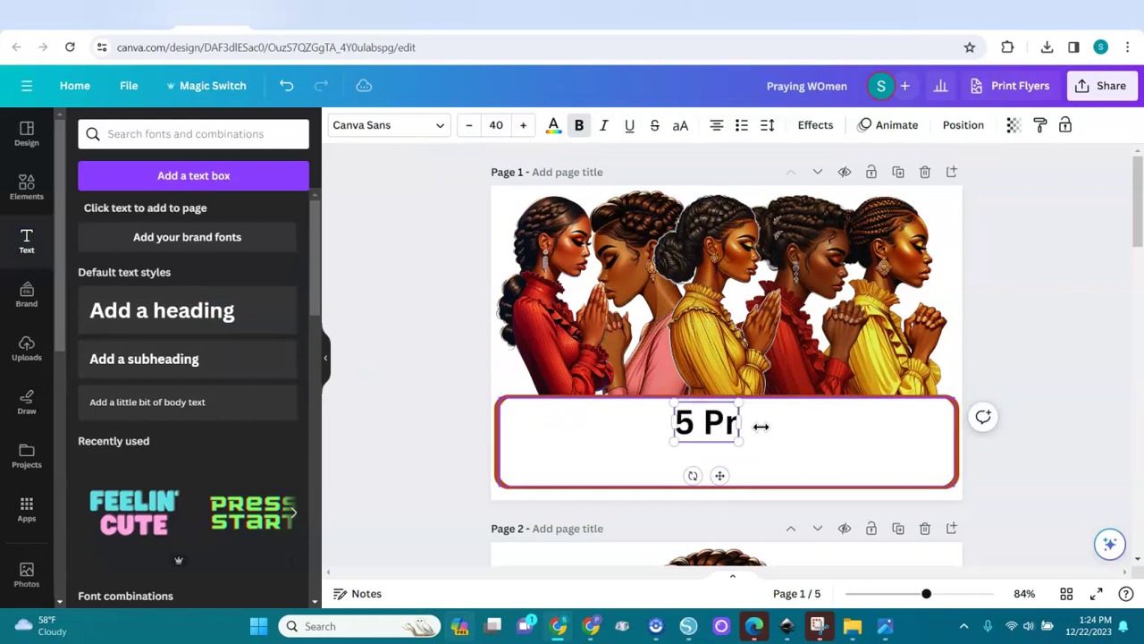
{"action": "type", "text": "aying"}
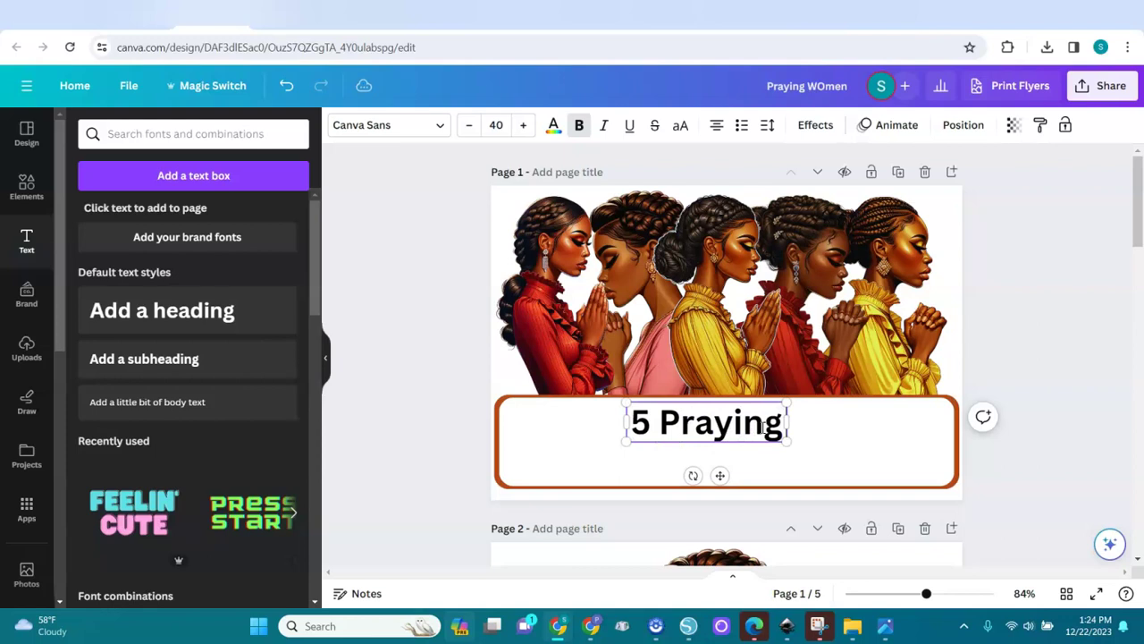
{"action": "type", "text": " Women"}
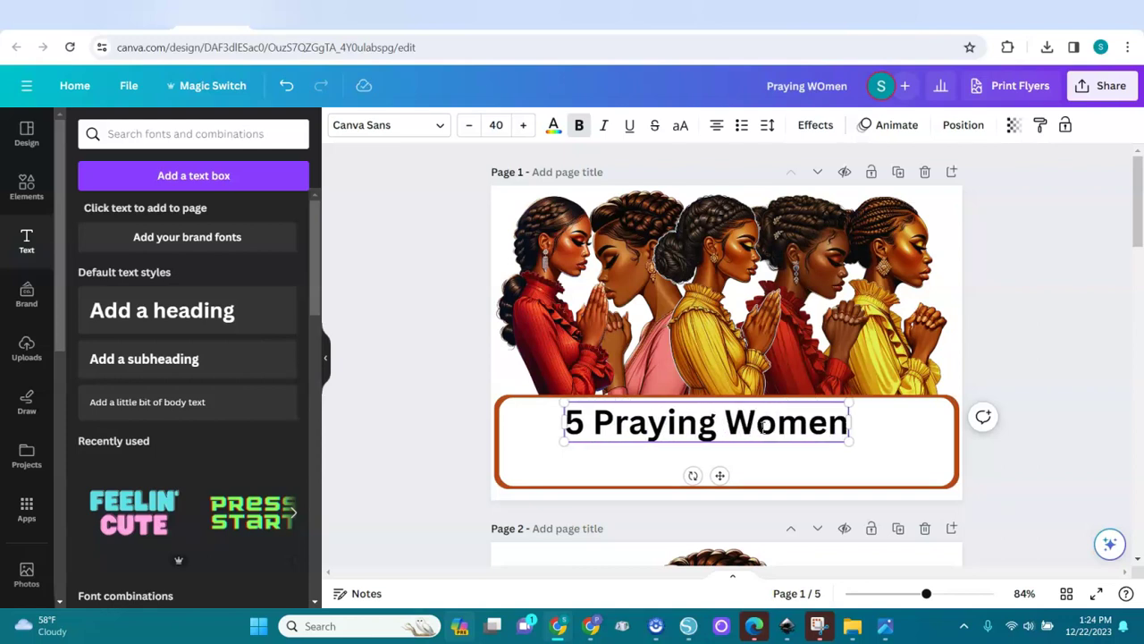
{"action": "type", "text": " Designs"}
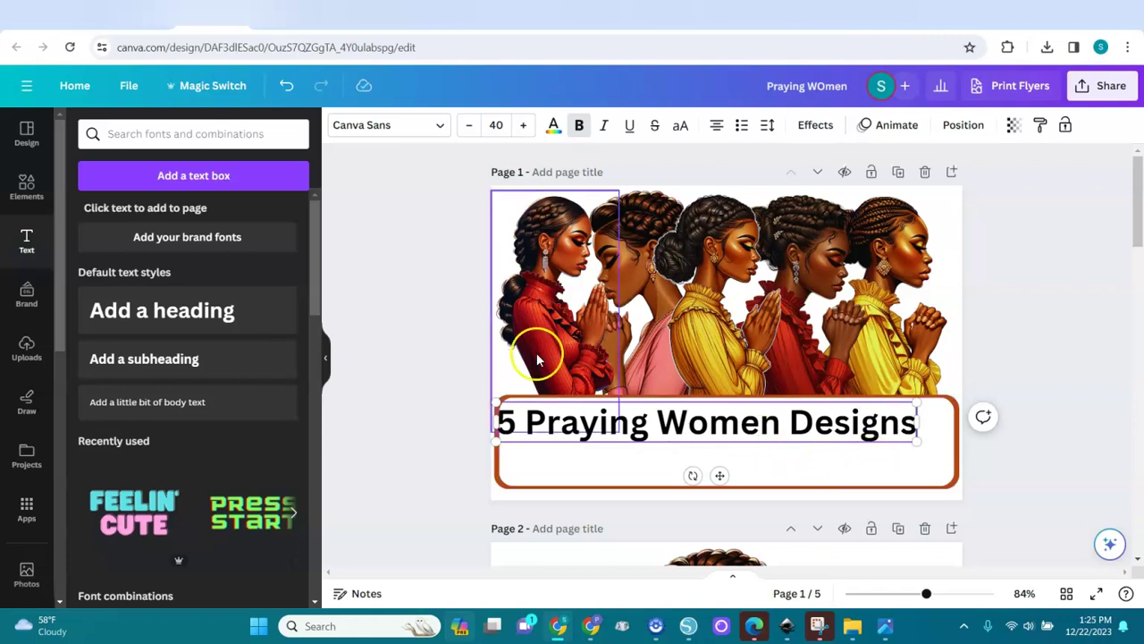
Set the heading's font to League Spartan and its size to 32
{"action": "left_click", "coordinate": [439, 126]}
{"action": "left_click", "coordinate": [206, 169]}
{"action": "type", "text": "lea"}
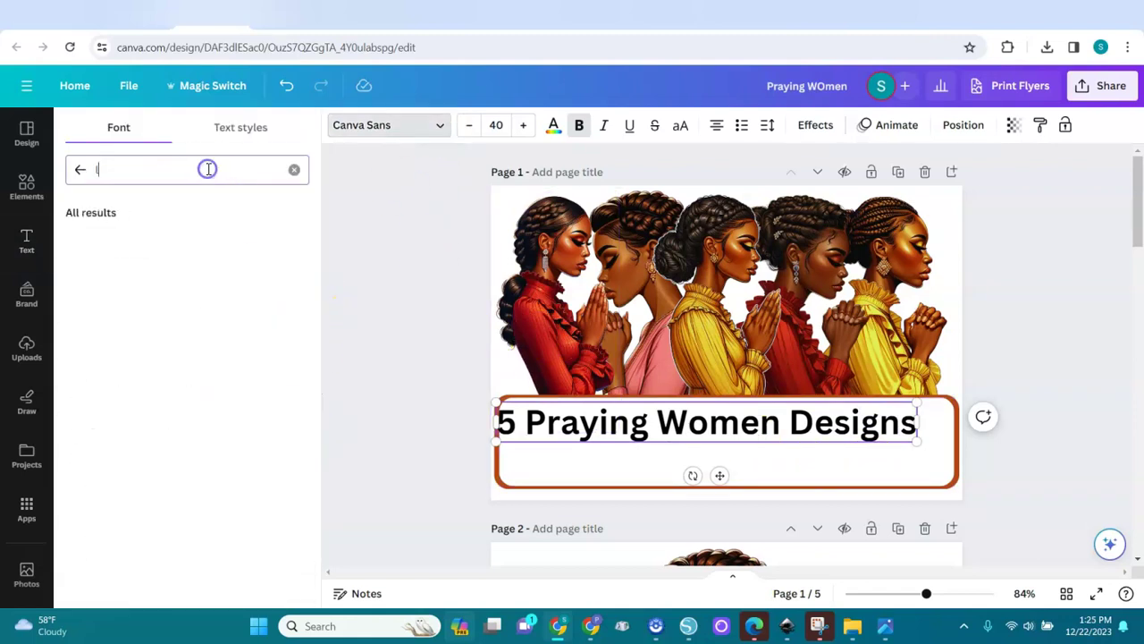
{"action": "left_click", "coordinate": [138, 270]}
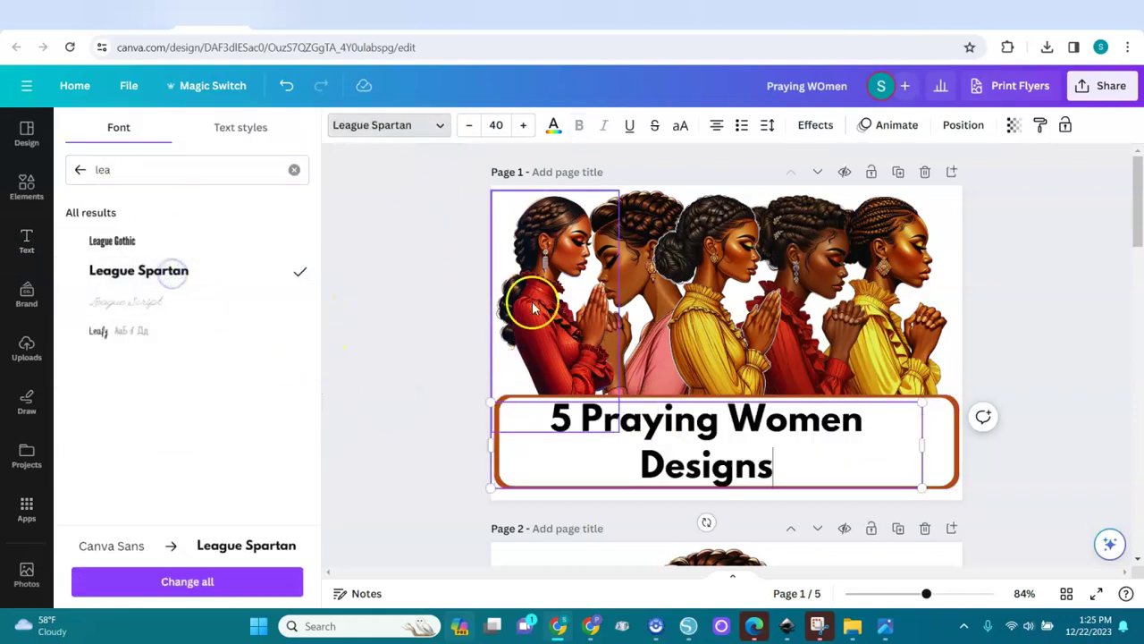
{"action": "left_click", "coordinate": [506, 122]}
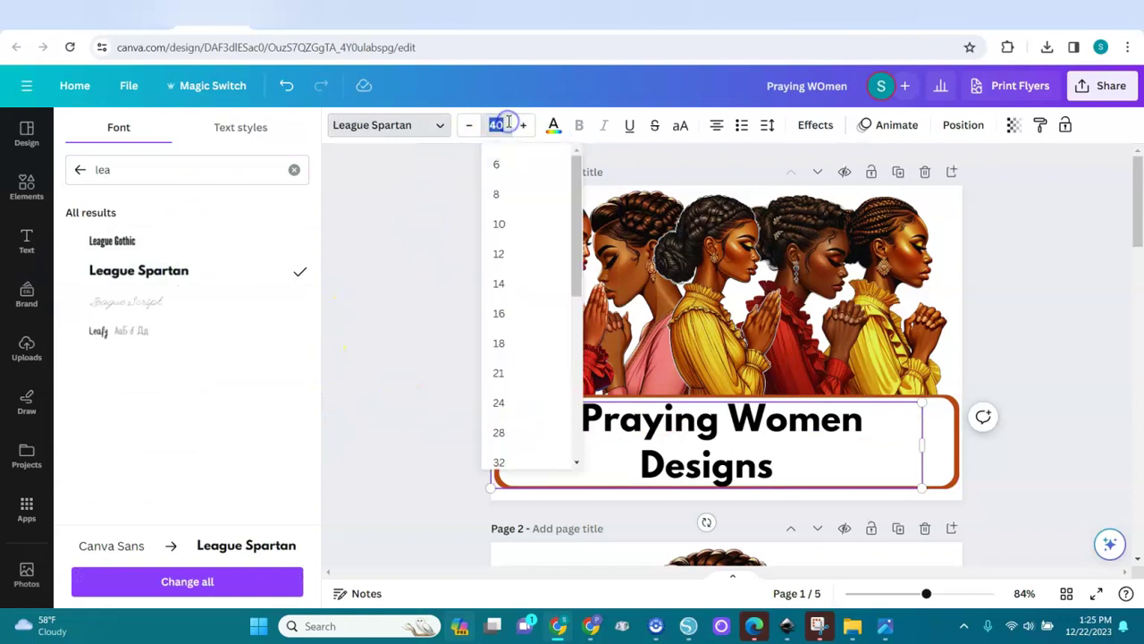
{"action": "left_click", "coordinate": [503, 434]}
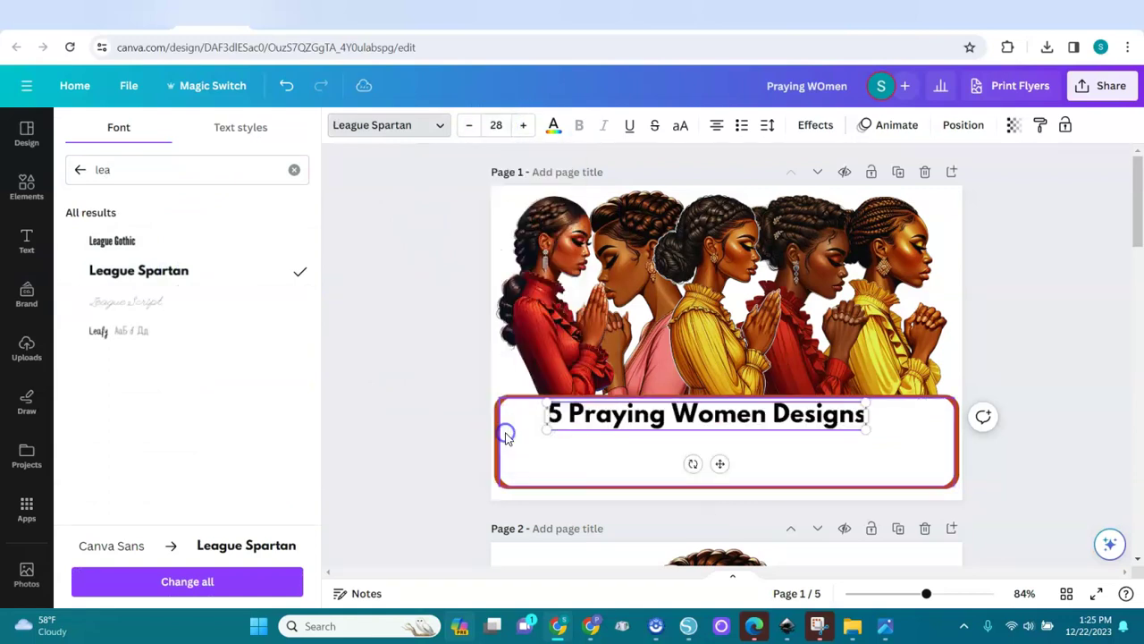
{"action": "left_click", "coordinate": [499, 125]}
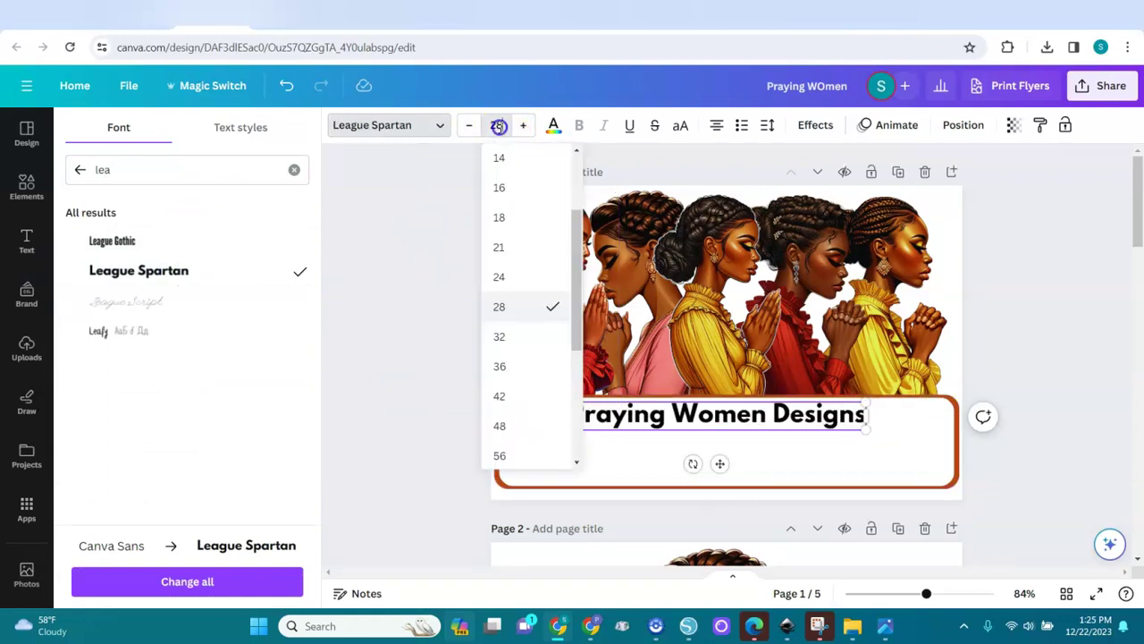
{"action": "left_click", "coordinate": [502, 338]}
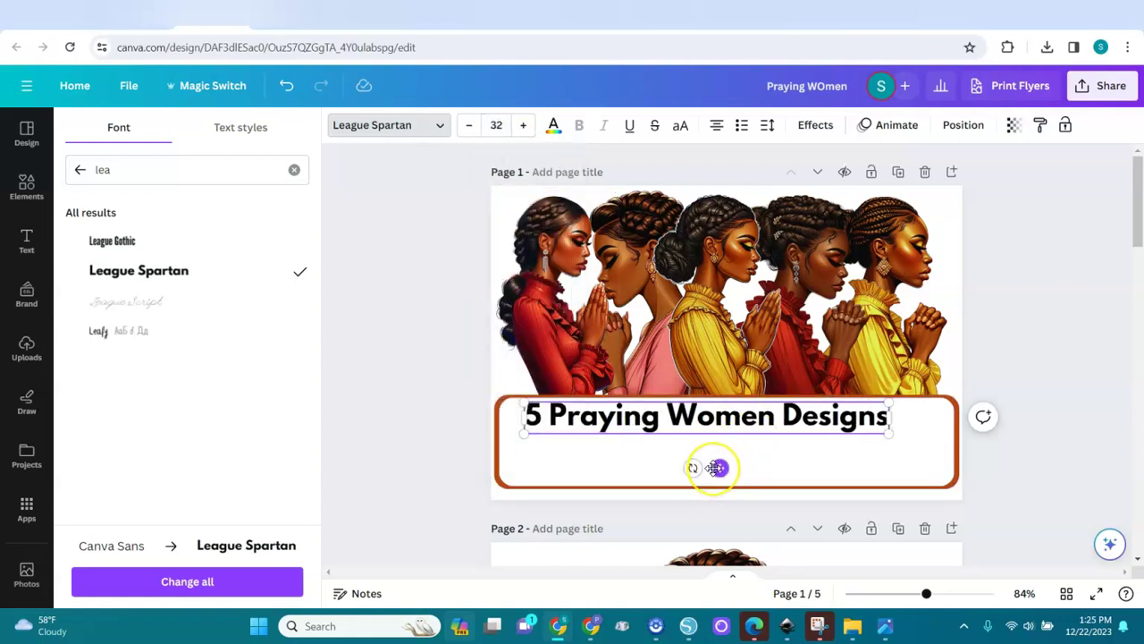
Reposition the heading within the banner and scale it up to a font size of about 35.4
{"action": "left_click_drag", "start_coordinate": [718, 468], "coordinate": [726, 475]}
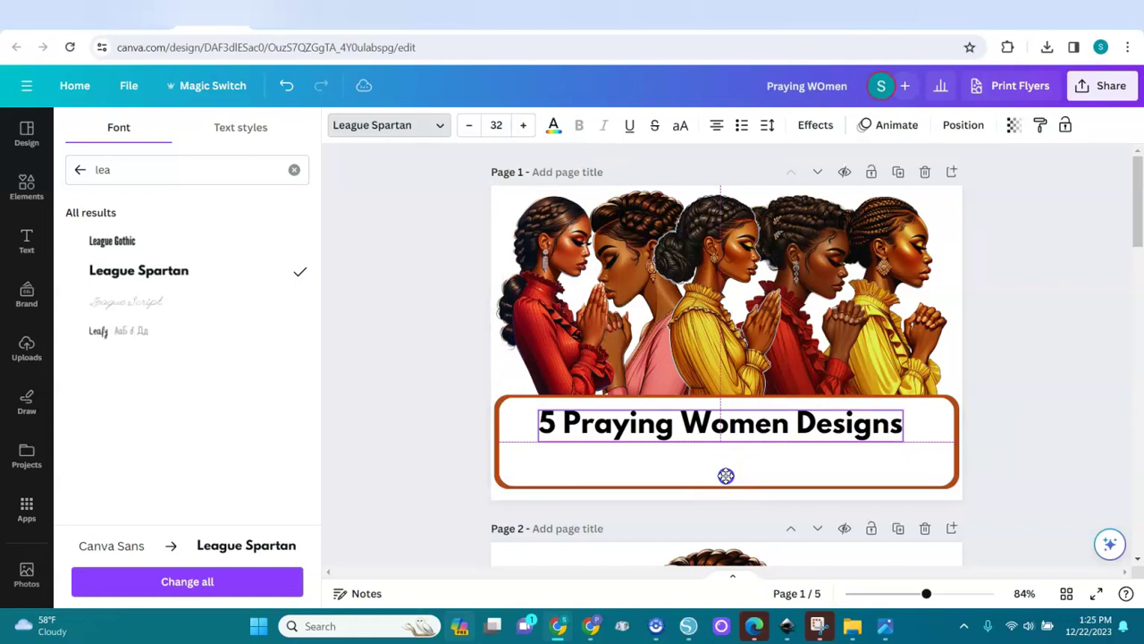
{"action": "left_click_drag", "start_coordinate": [726, 475], "coordinate": [727, 475]}
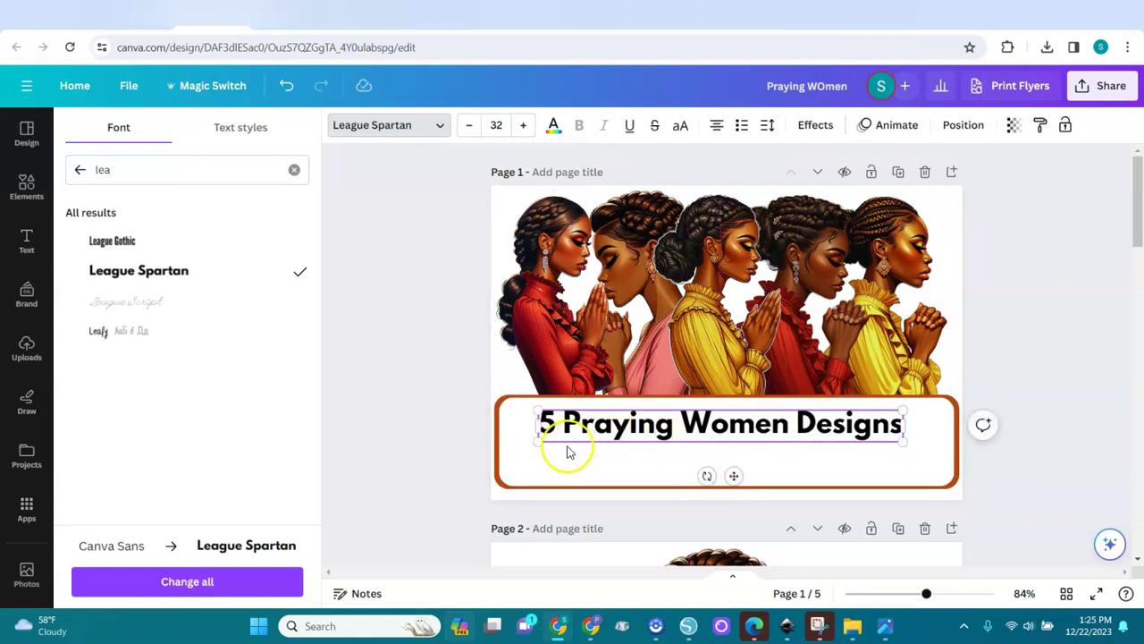
{"action": "left_click_drag", "start_coordinate": [537, 440], "coordinate": [503, 495]}
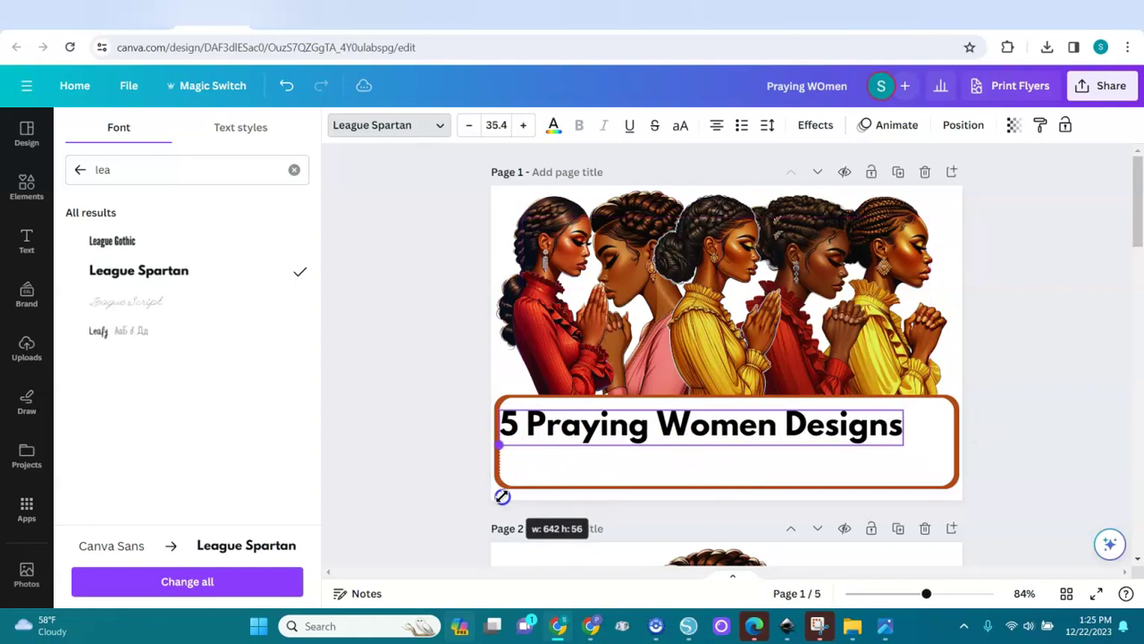
Center the heading in the banner and shorten the white and orange banners to fit closely around it
{"action": "mouse_move", "coordinate": [720, 478]}
{"action": "left_mouse_down"}
{"action": "mouse_move", "coordinate": [744, 483]}
{"action": "mouse_move", "coordinate": [731, 489]}
{"action": "mouse_move", "coordinate": [726, 466]}
{"action": "left_mouse_up"}
{"action": "left_click", "coordinate": [813, 478]}
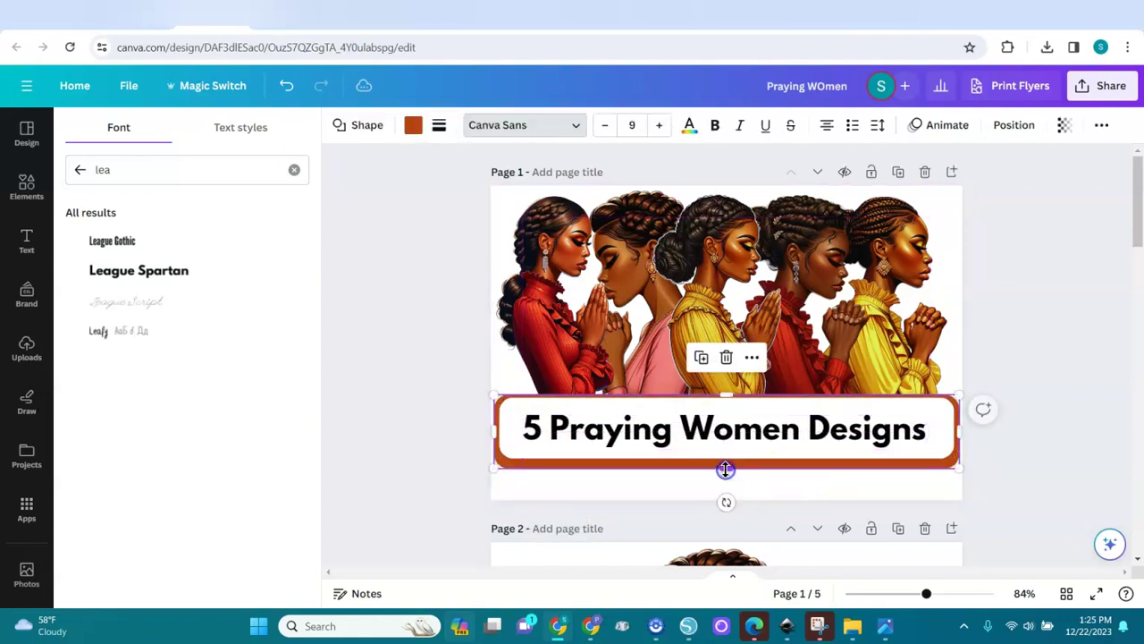
{"action": "left_click", "coordinate": [943, 429]}
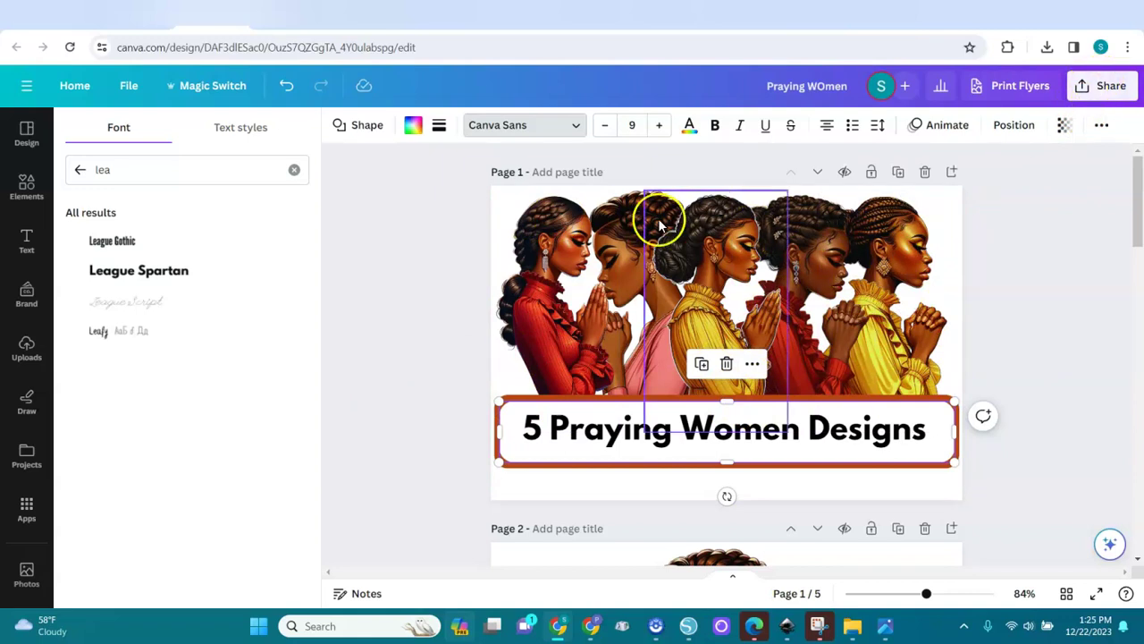
Download only page 1 of the design as a 750 × 500 px PNG
{"action": "left_click", "coordinate": [1103, 85]}
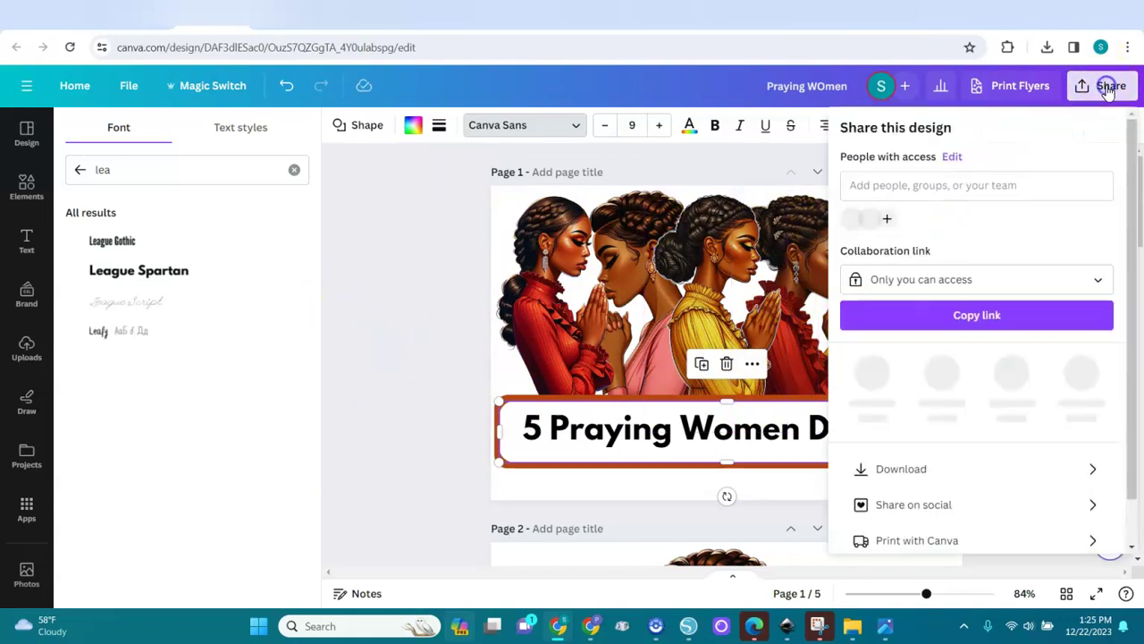
{"action": "left_click", "coordinate": [903, 462]}
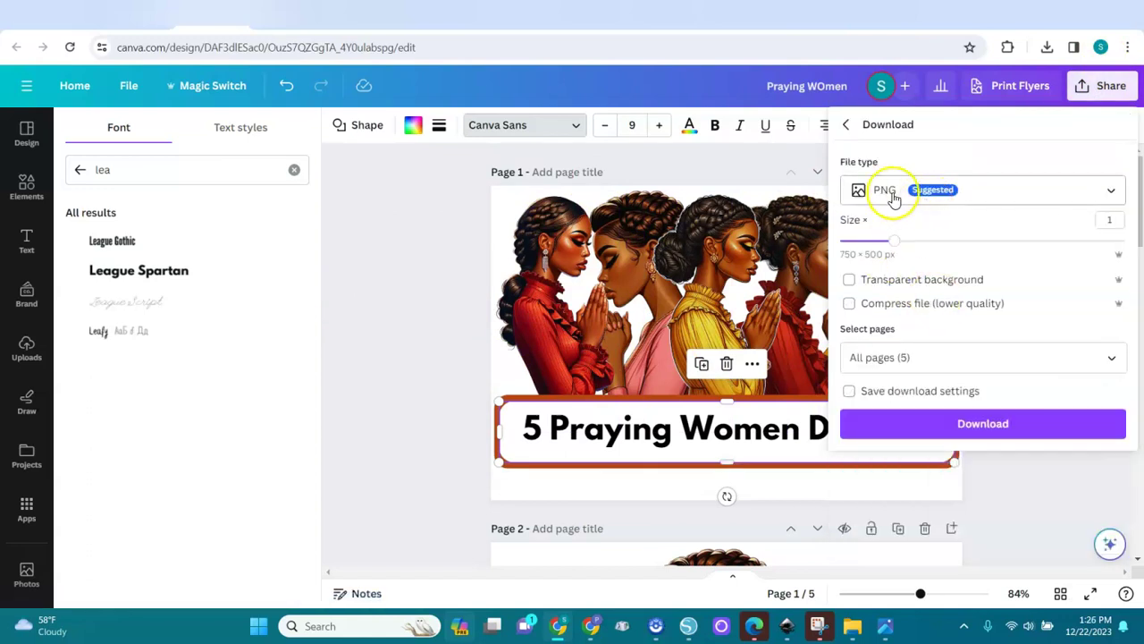
{"action": "left_click", "coordinate": [948, 359]}
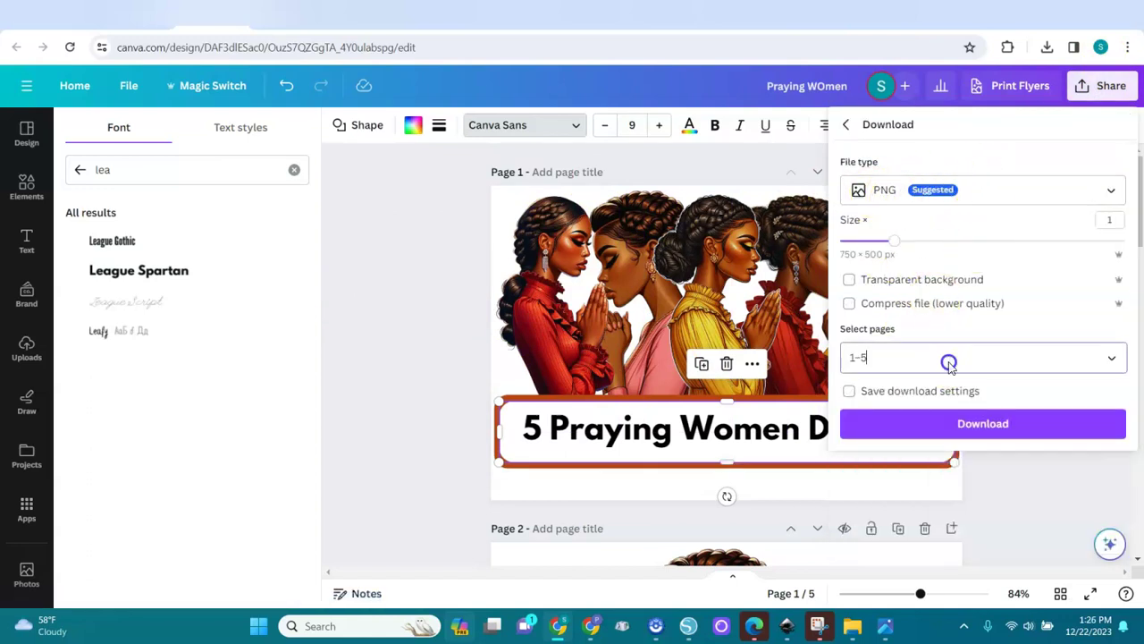
{"action": "left_click", "coordinate": [1100, 119]}
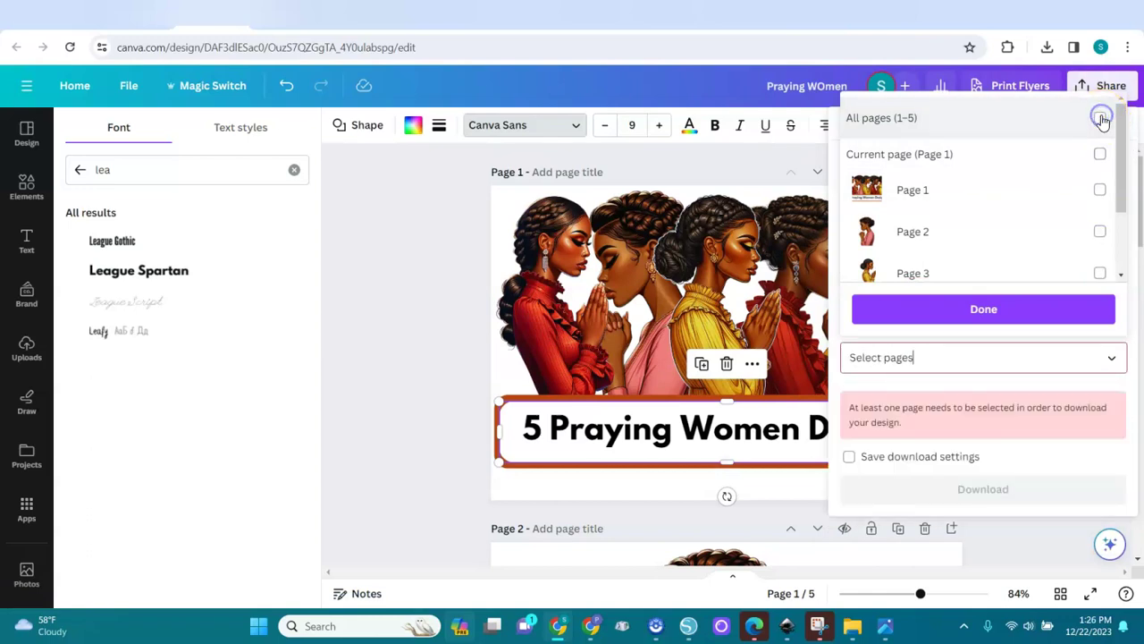
{"action": "left_click", "coordinate": [1101, 191]}
{"action": "left_click", "coordinate": [1009, 307]}
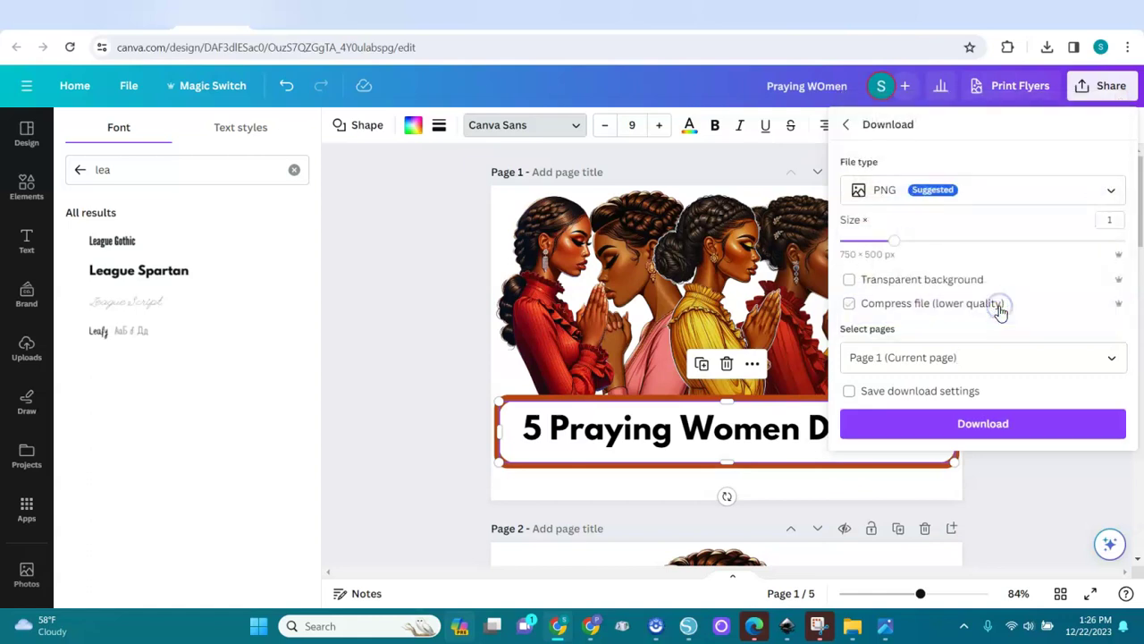
{"action": "left_click", "coordinate": [990, 426]}
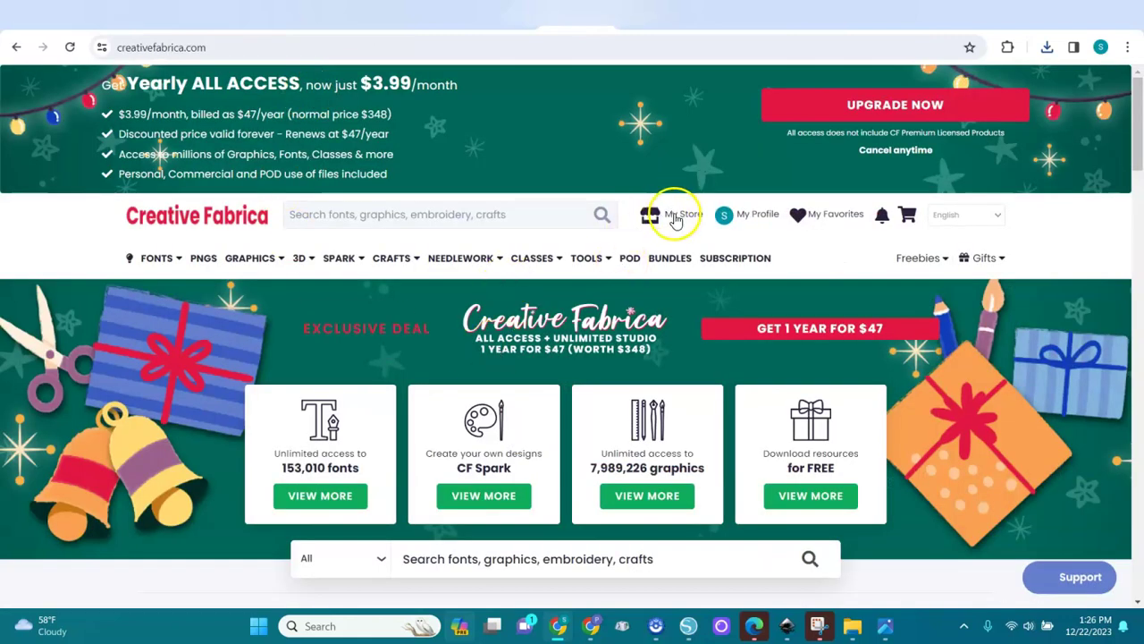
Switch to Creative Fabrica, go to the store dashboard and start adding a new graphic product
{"action": "mouse_move", "coordinate": [677, 222]}
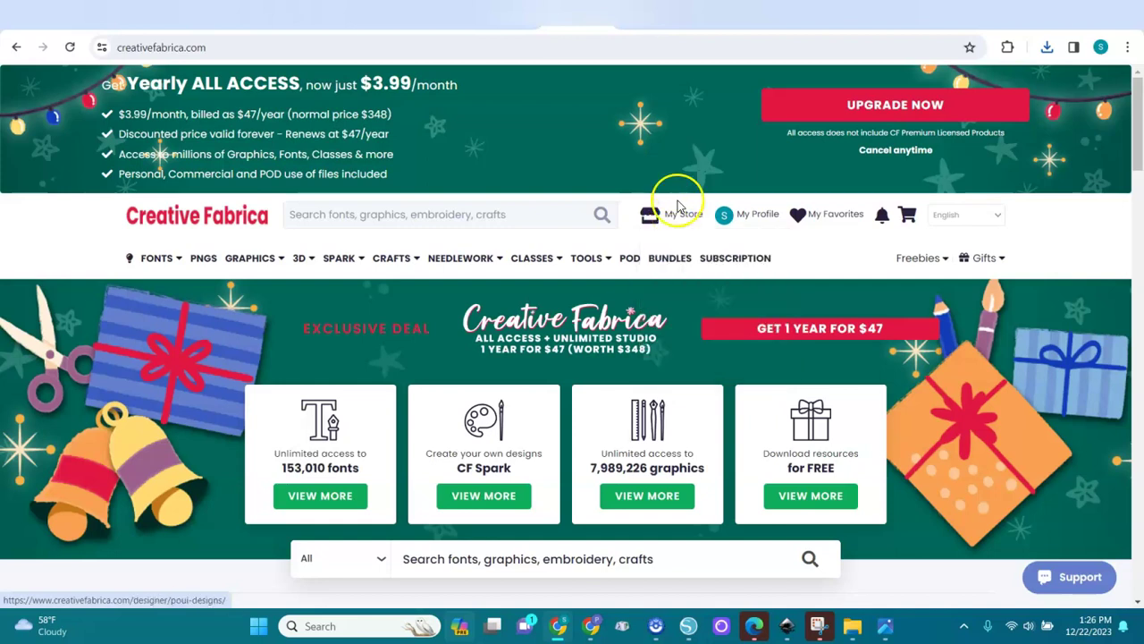
{"action": "left_click", "coordinate": [666, 217]}
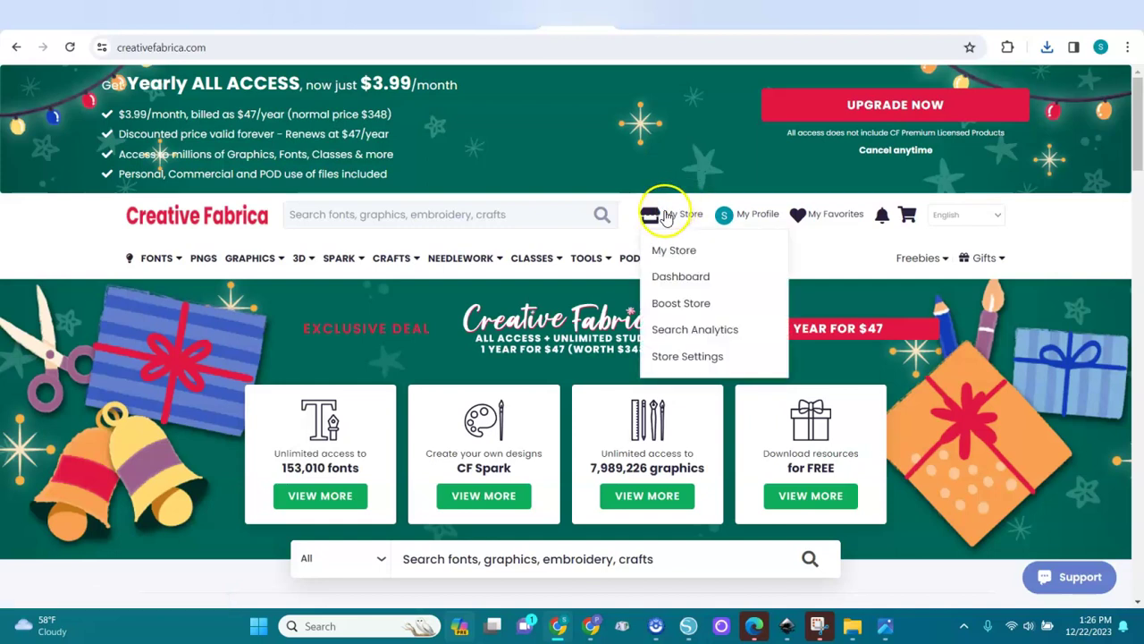
{"action": "mouse_move", "coordinate": [758, 219]}
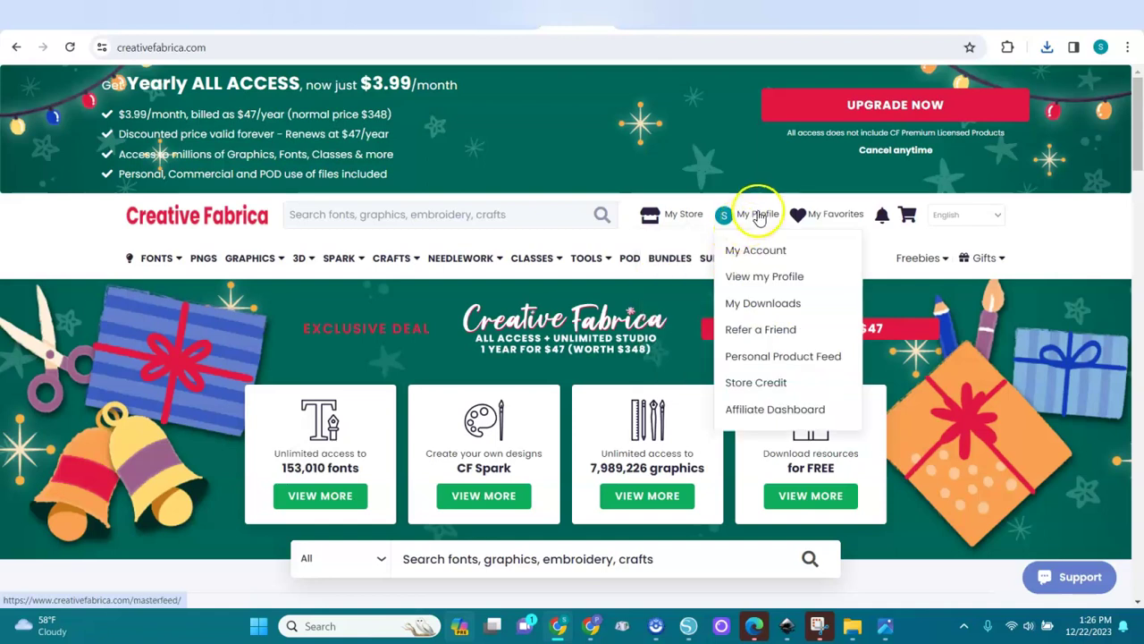
{"action": "mouse_move", "coordinate": [684, 216]}
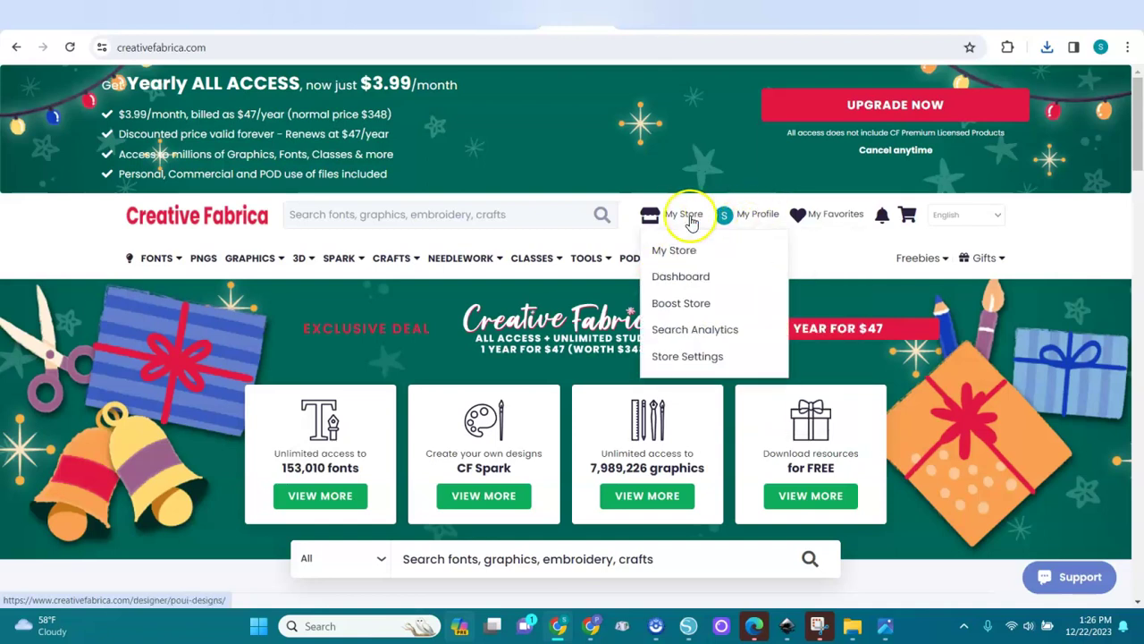
{"action": "left_click", "coordinate": [675, 279]}
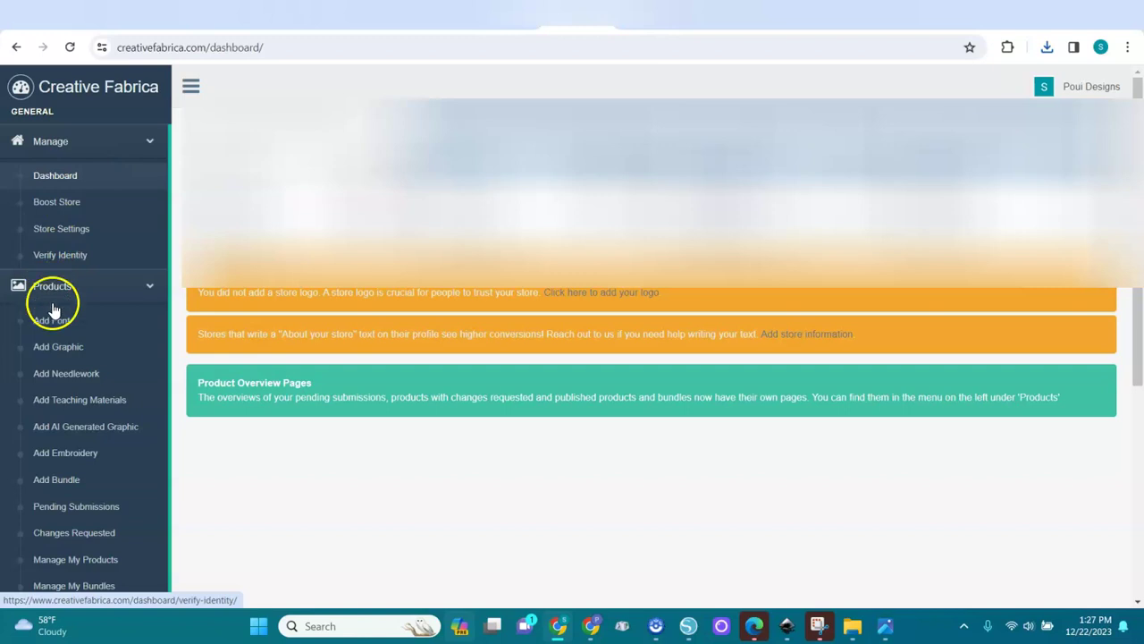
{"action": "left_click", "coordinate": [61, 356]}
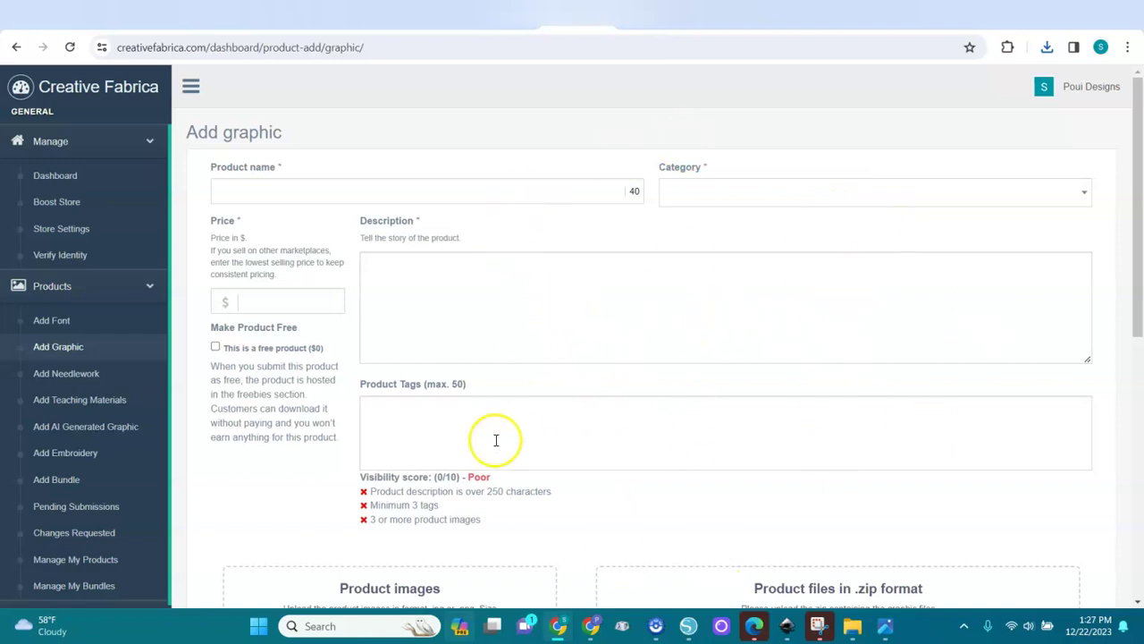
Upload the Praying WOmen PNG from Downloads as the product image
{"action": "left_click_drag", "start_coordinate": [1142, 279], "coordinate": [1141, 491]}
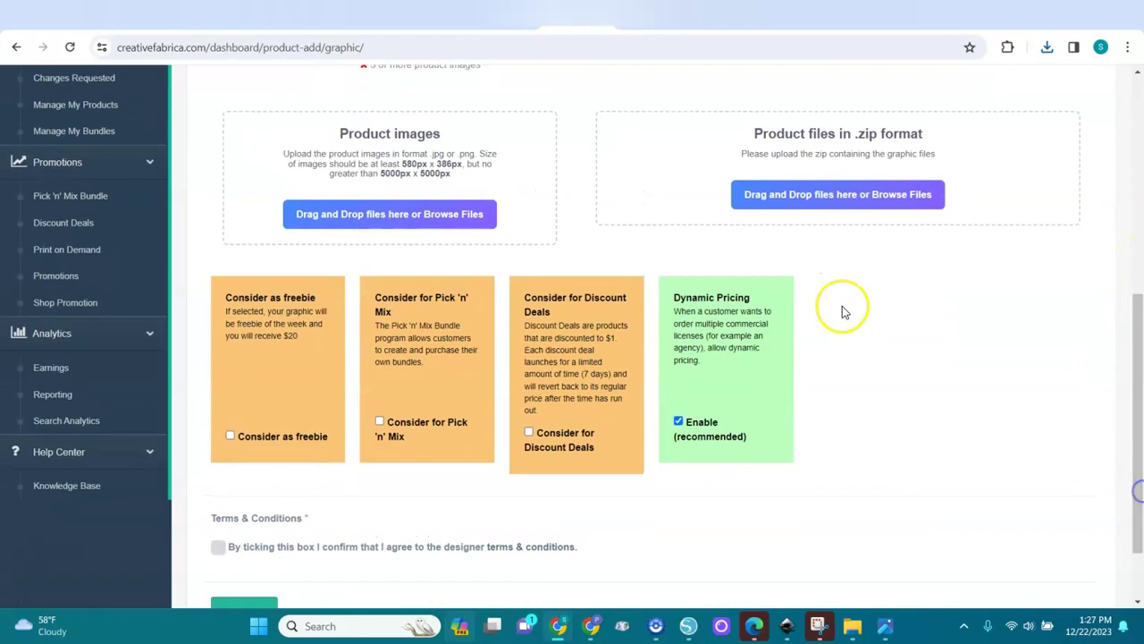
{"action": "left_click", "coordinate": [435, 223]}
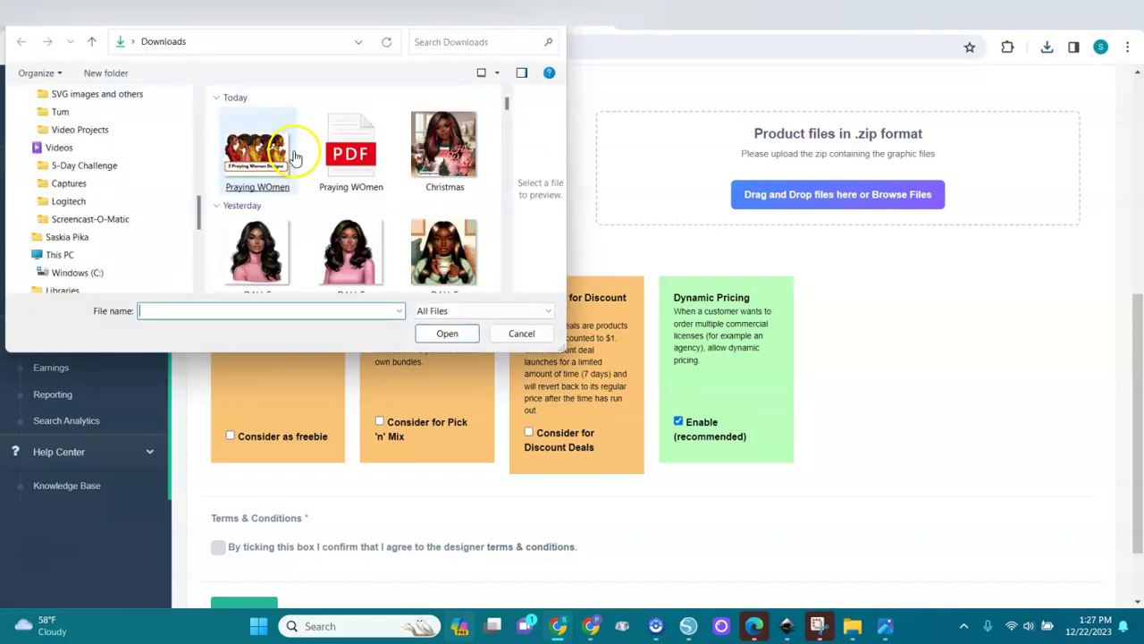
{"action": "double_click", "coordinate": [295, 157]}
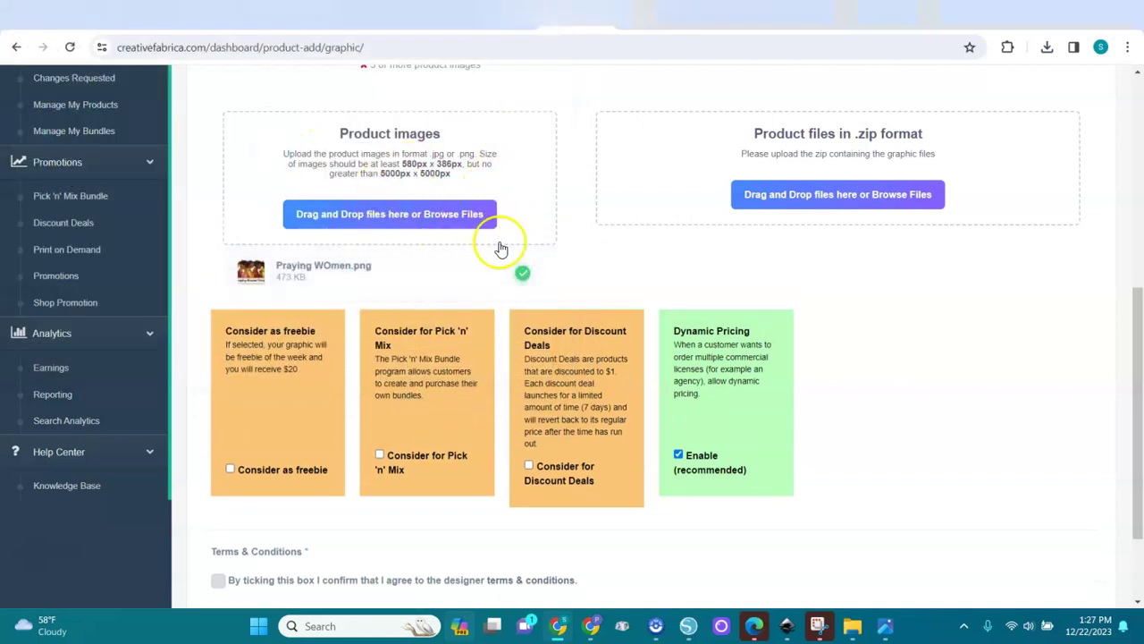
Try to upload the Praying WOmen PDF as the product file
{"action": "left_click", "coordinate": [787, 208]}
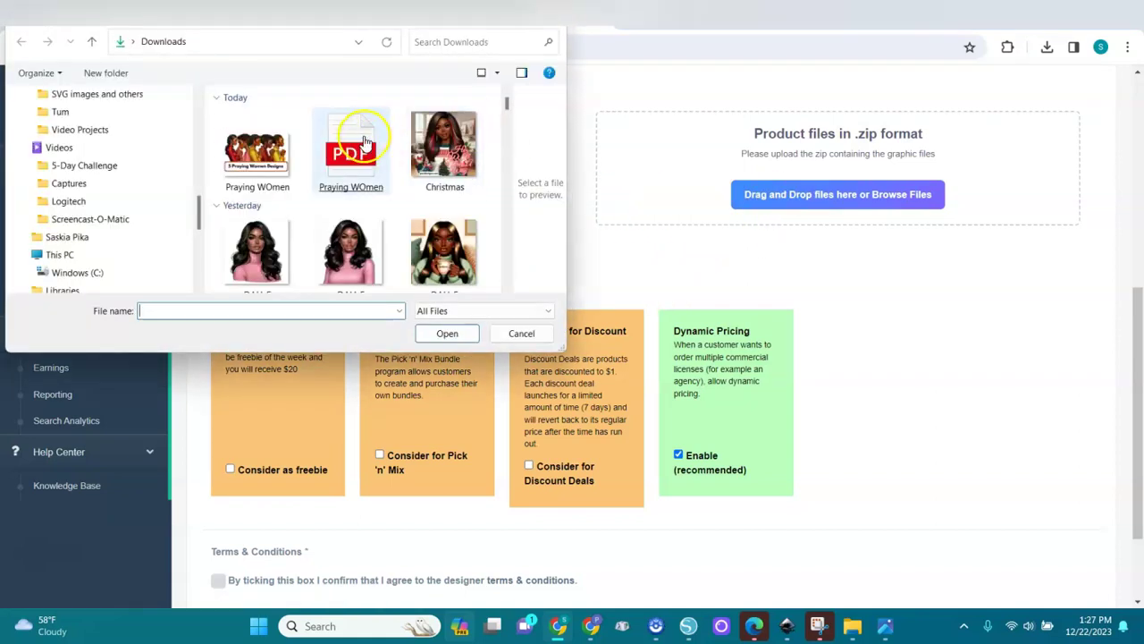
{"action": "left_click", "coordinate": [354, 150]}
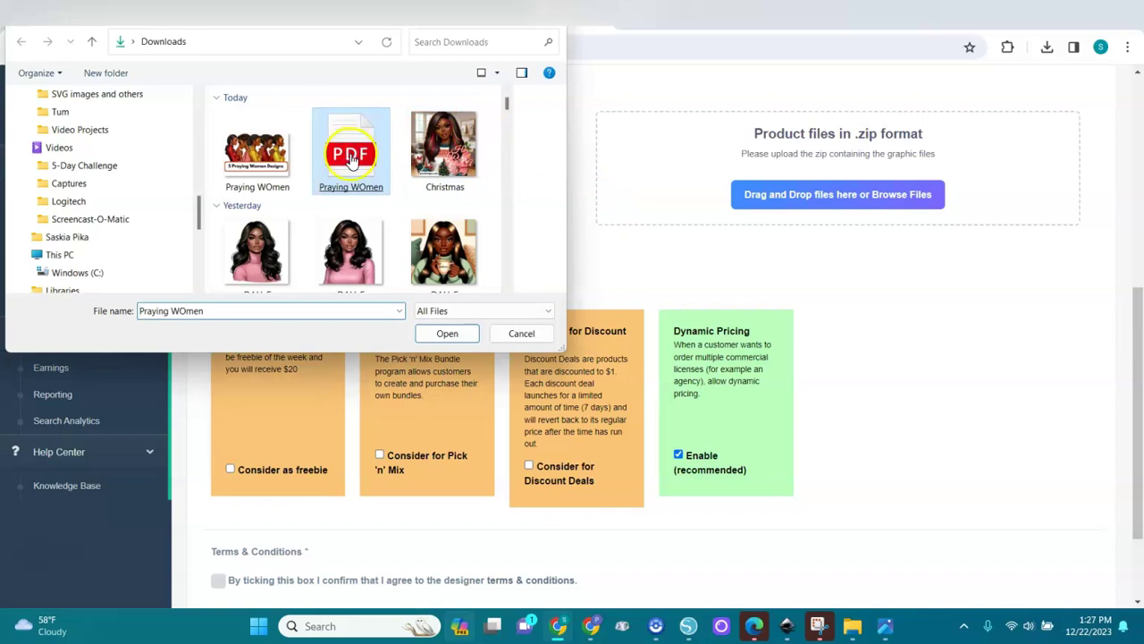
{"action": "double_click", "coordinate": [351, 159]}
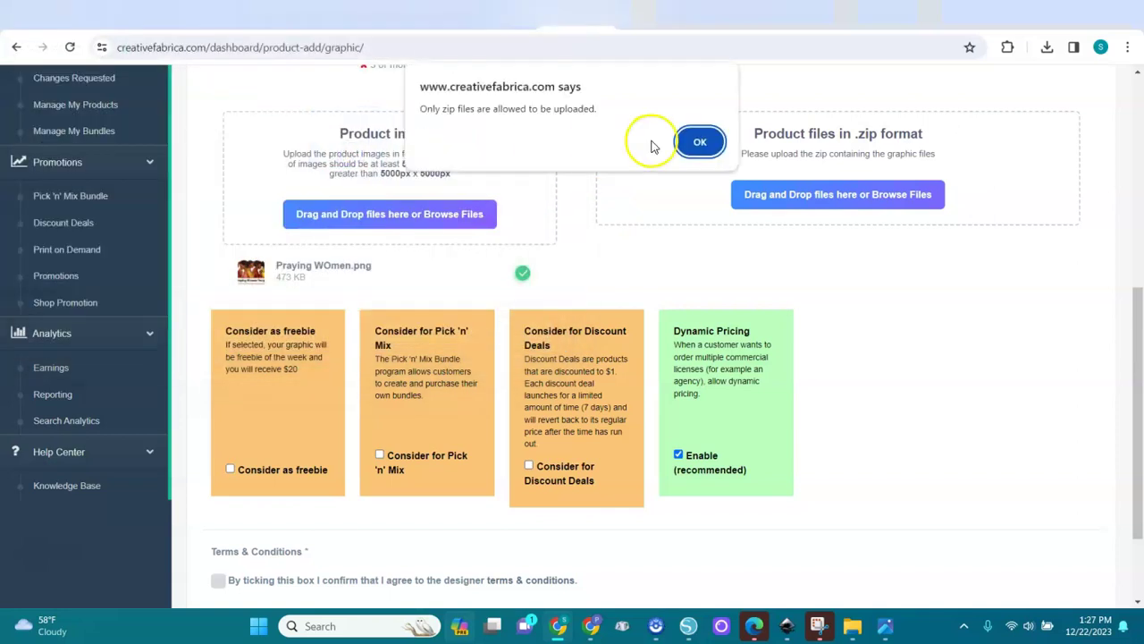
{"action": "left_click", "coordinate": [687, 145]}
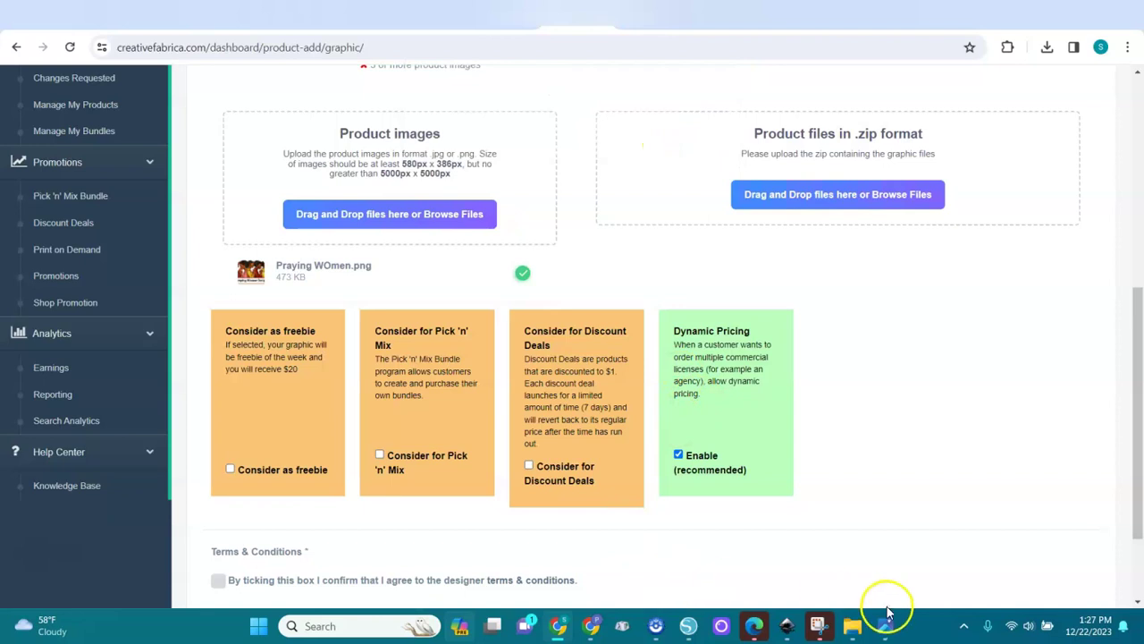
Switch to File Explorer and compress the Praying WOmen PDF in Downloads into a ZIP file named Praying WOmen
{"action": "left_click", "coordinate": [854, 627]}
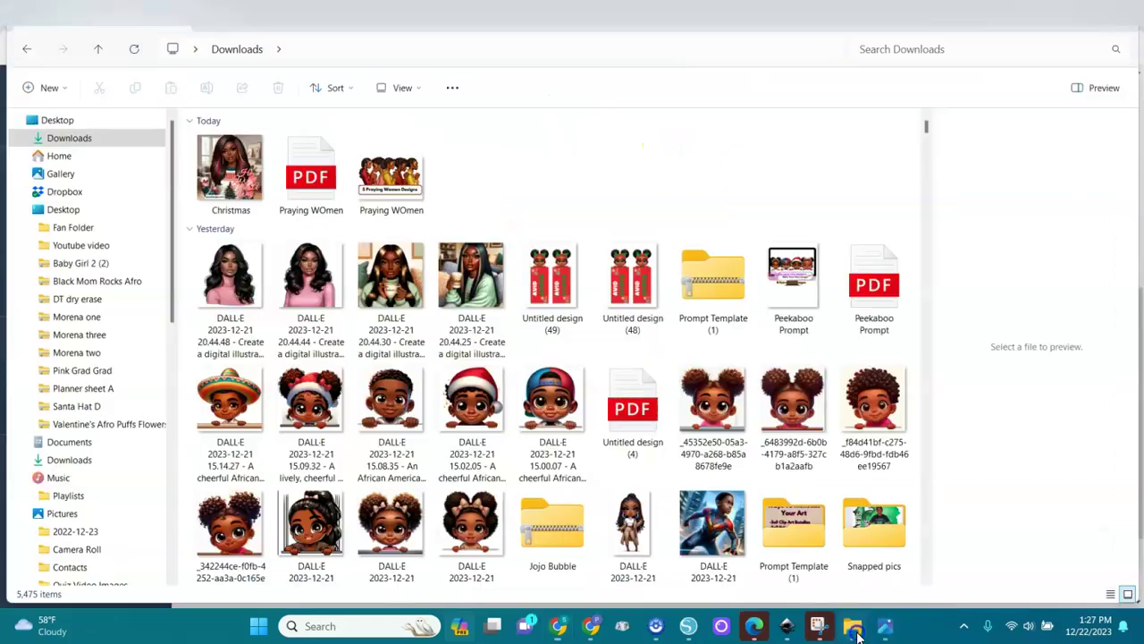
{"action": "left_click", "coordinate": [313, 178]}
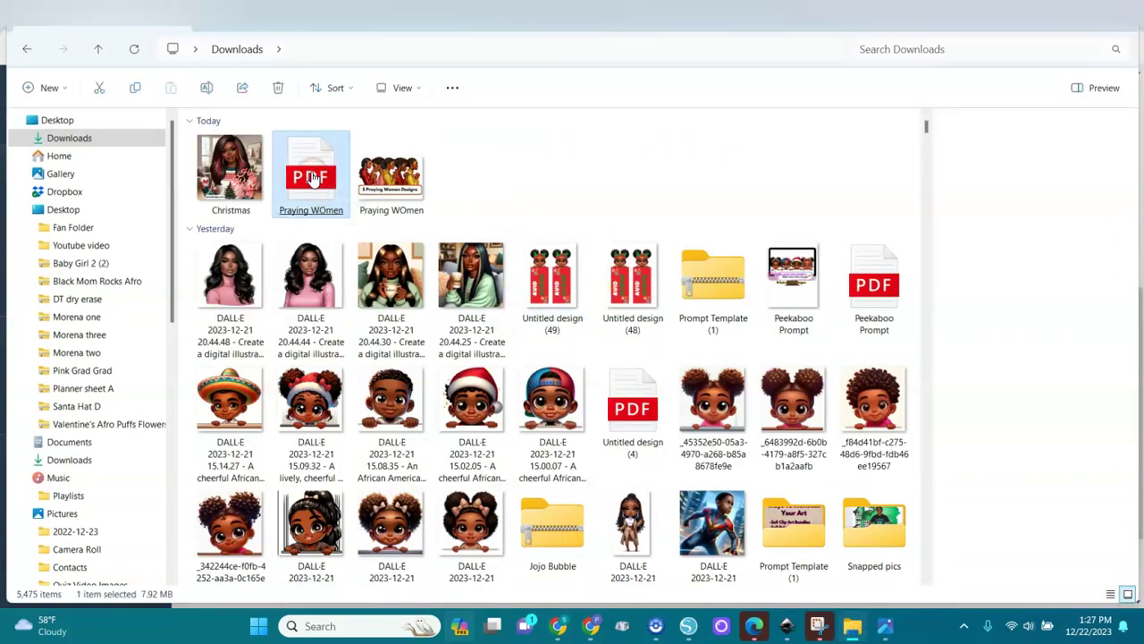
{"action": "right_click", "coordinate": [312, 178]}
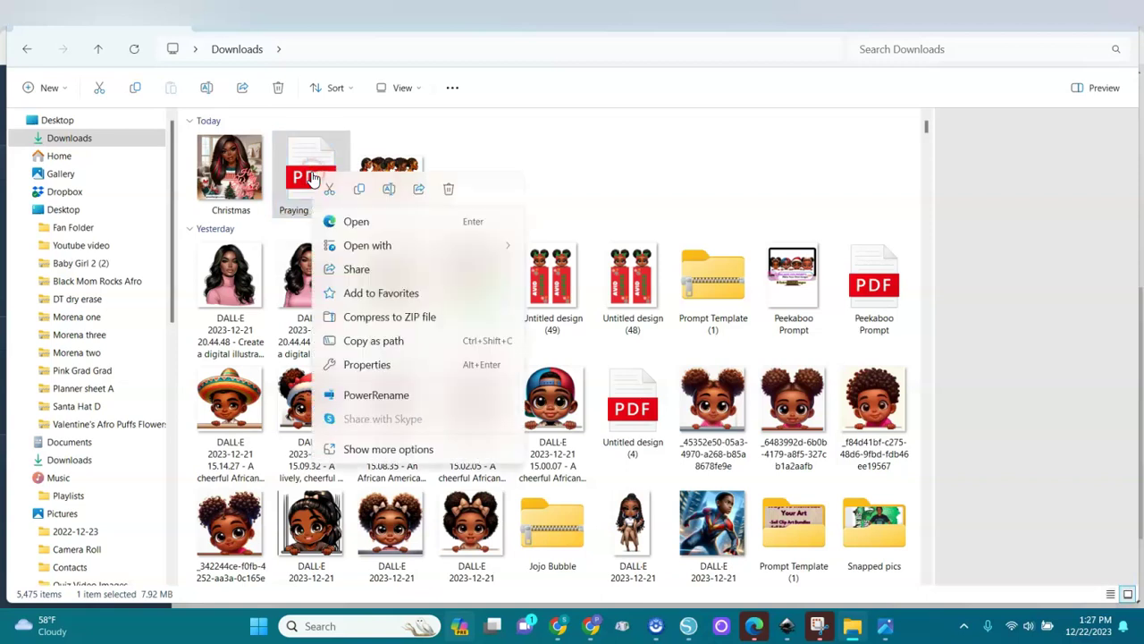
{"action": "left_click", "coordinate": [395, 327]}
{"action": "left_click", "coordinate": [386, 304]}
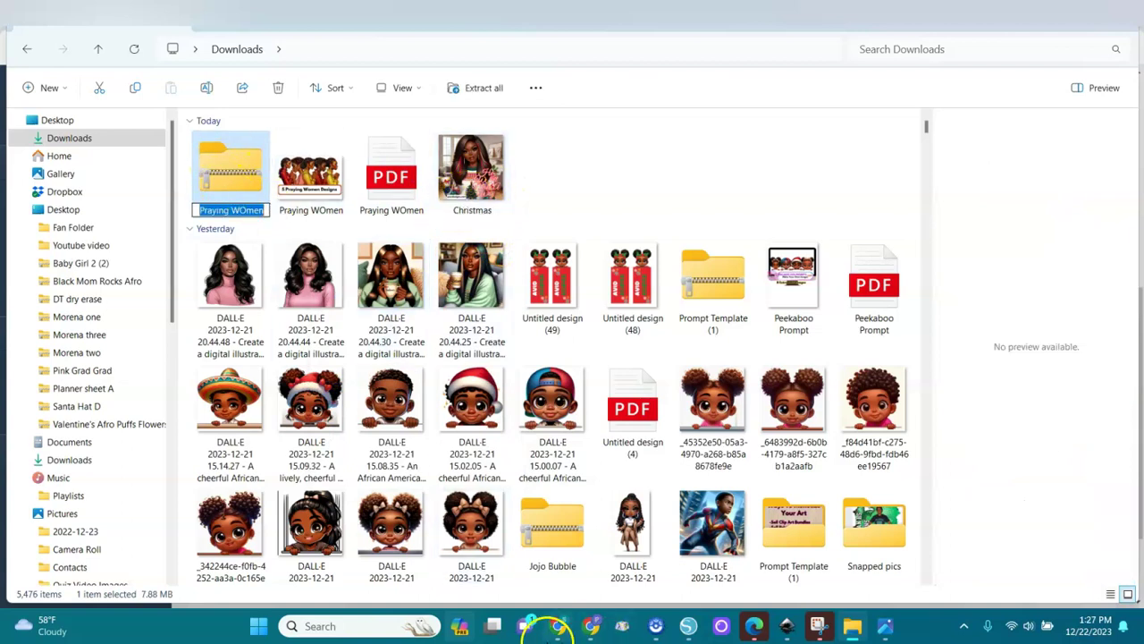
Return to the Creative Fabrica product form and upload Praying WOmen.zip as the product file
{"action": "left_click", "coordinate": [560, 628]}
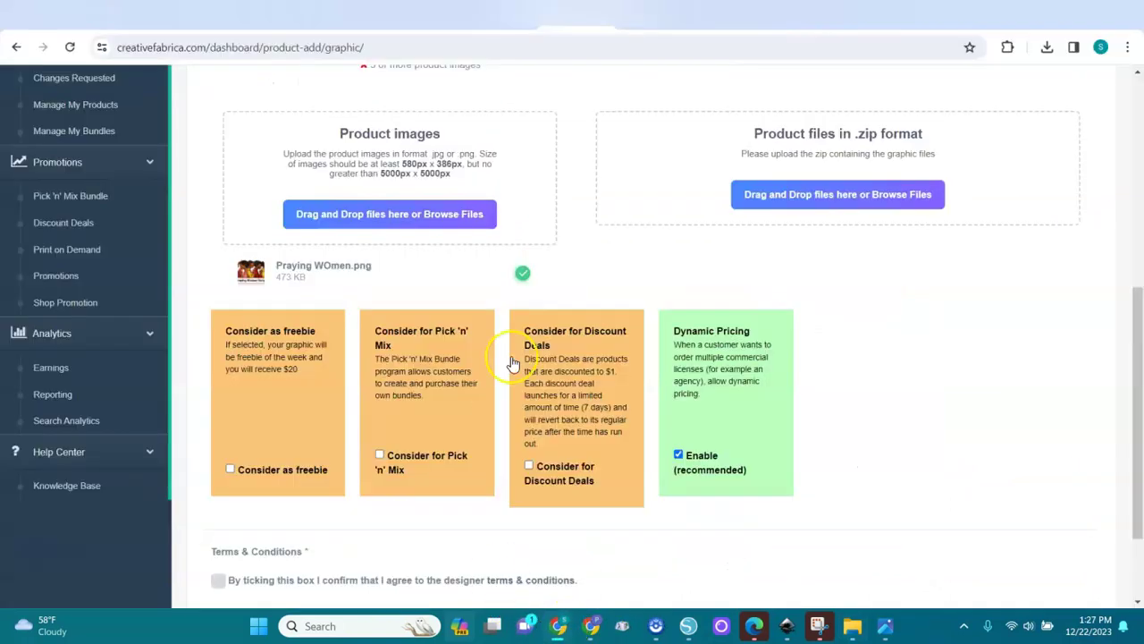
{"action": "left_click", "coordinate": [817, 208]}
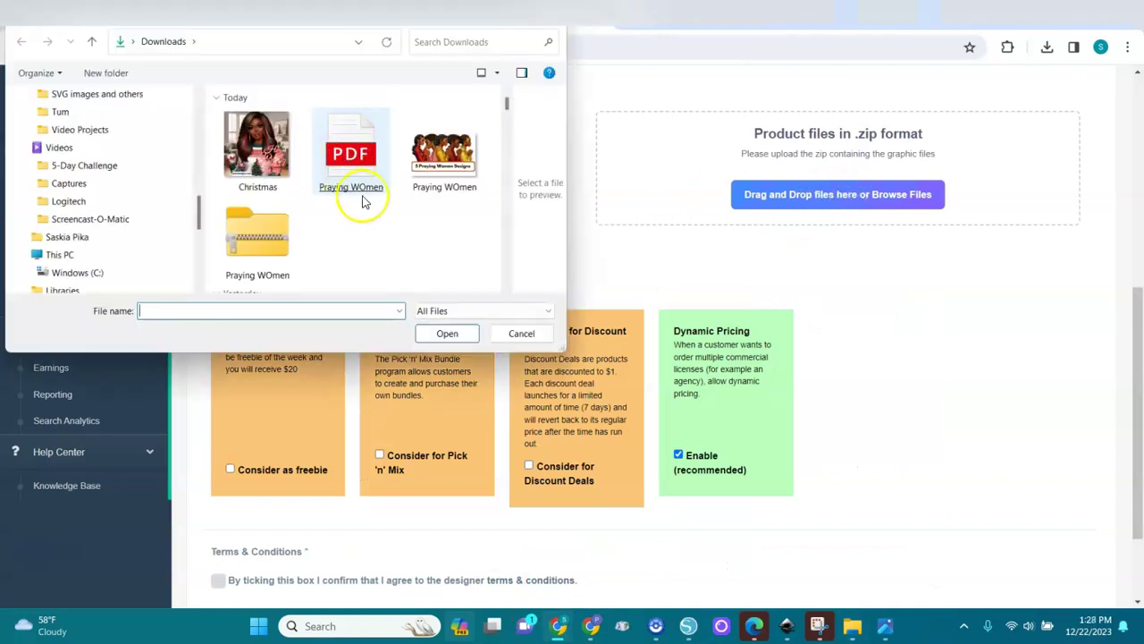
{"action": "double_click", "coordinate": [257, 234]}
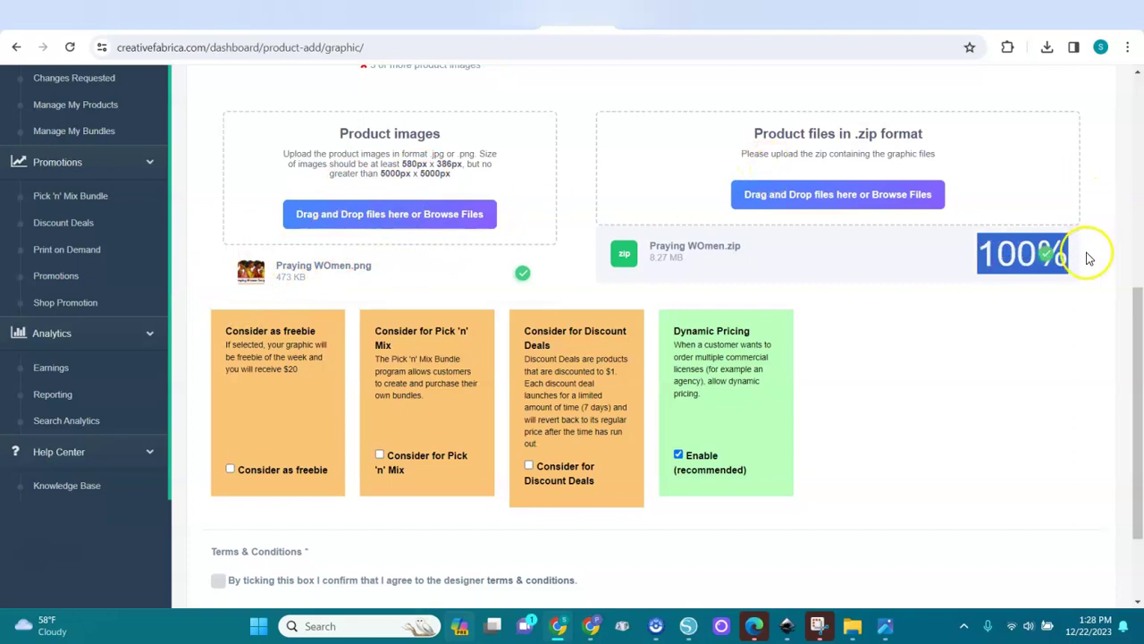
Enter "Praying Women ,African AMerican ,Mothers" as the product name
{"action": "left_click_drag", "start_coordinate": [1137, 298], "coordinate": [1137, 84]}
{"action": "left_click", "coordinate": [553, 193]}
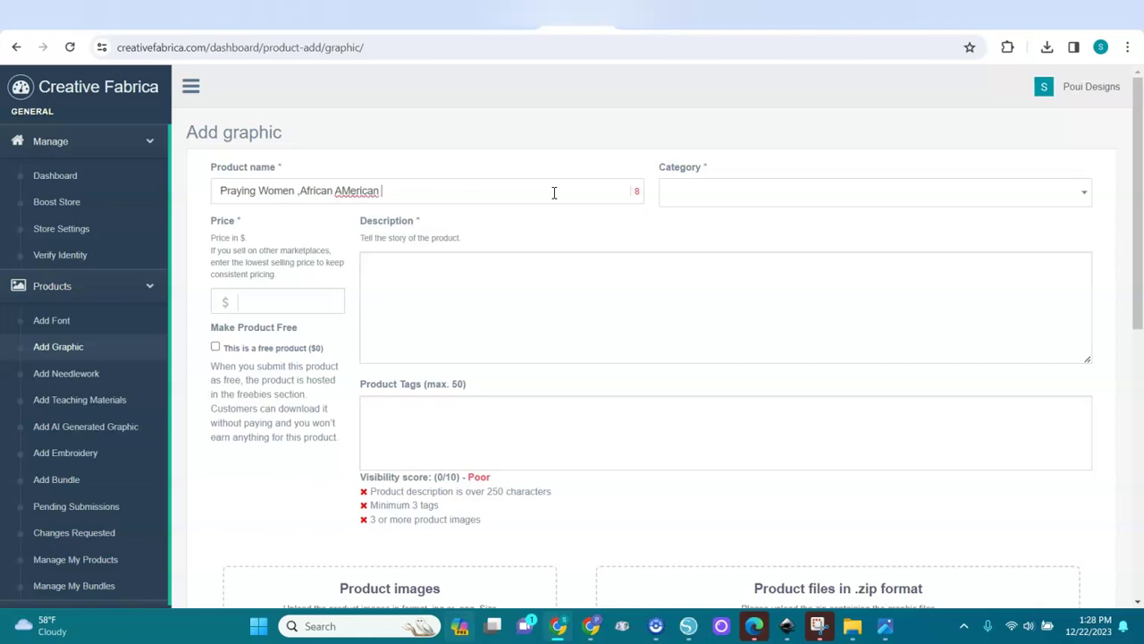
{"action": "type", "text": ",Mothers"}
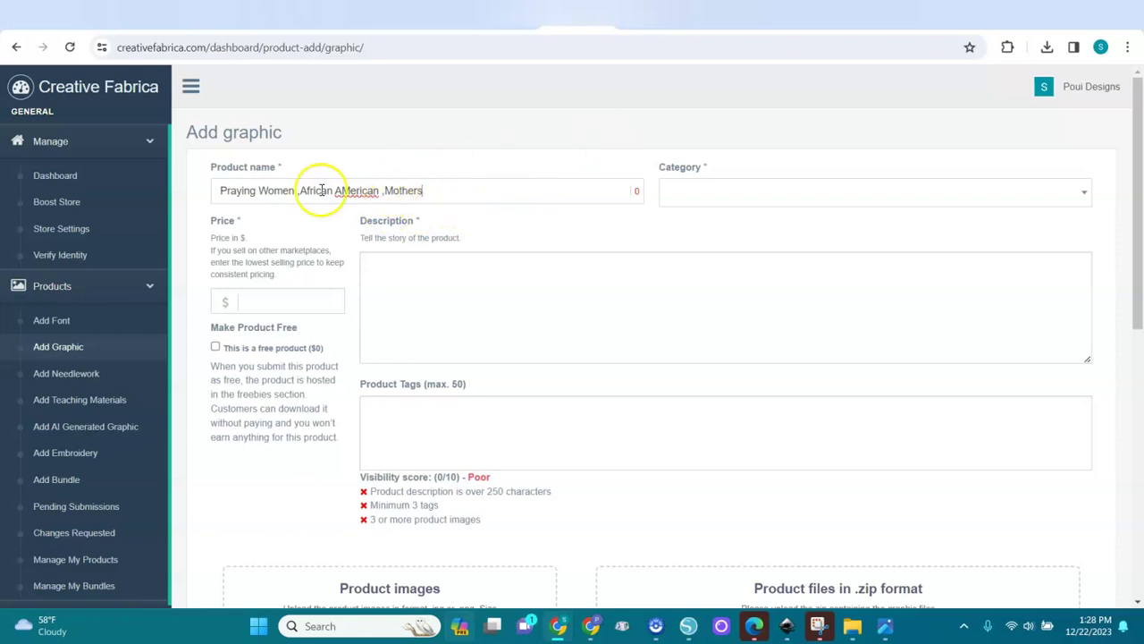
Set the product category to AI Generated > AI Transparent PNGs
{"action": "left_click", "coordinate": [951, 187]}
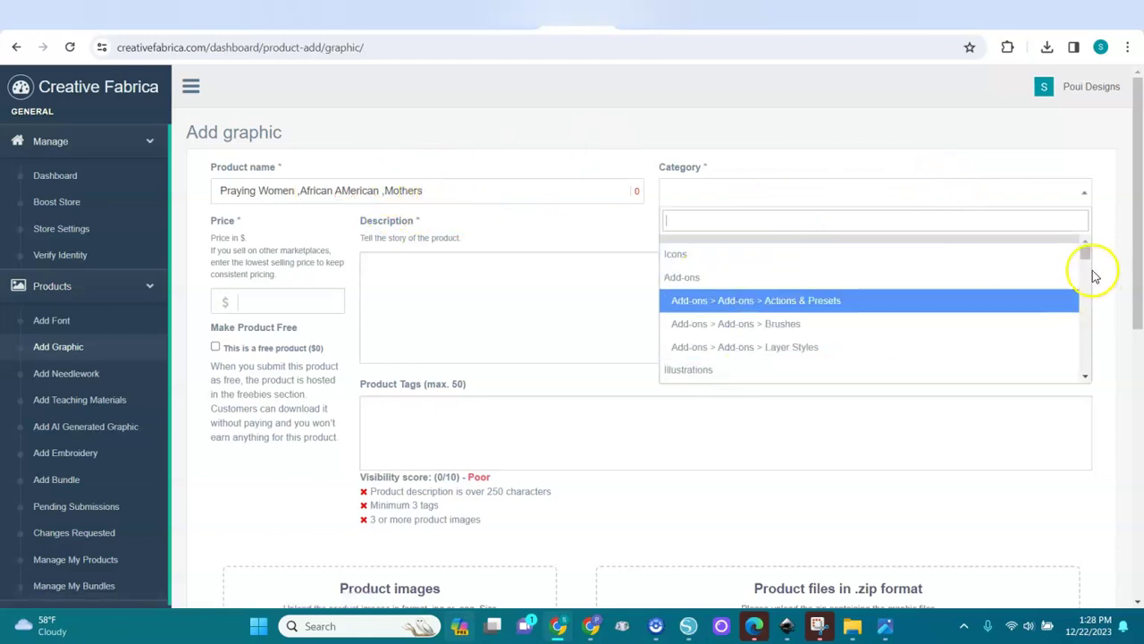
{"action": "left_click_drag", "start_coordinate": [1086, 261], "coordinate": [1088, 366]}
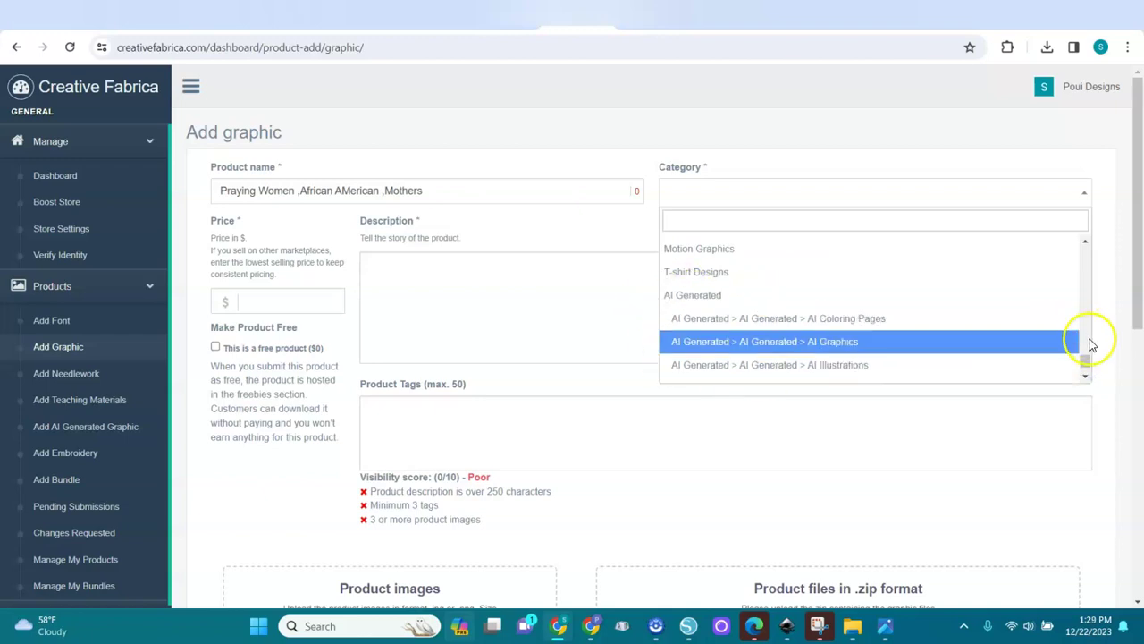
{"action": "left_click_drag", "start_coordinate": [1087, 363], "coordinate": [1087, 370]}
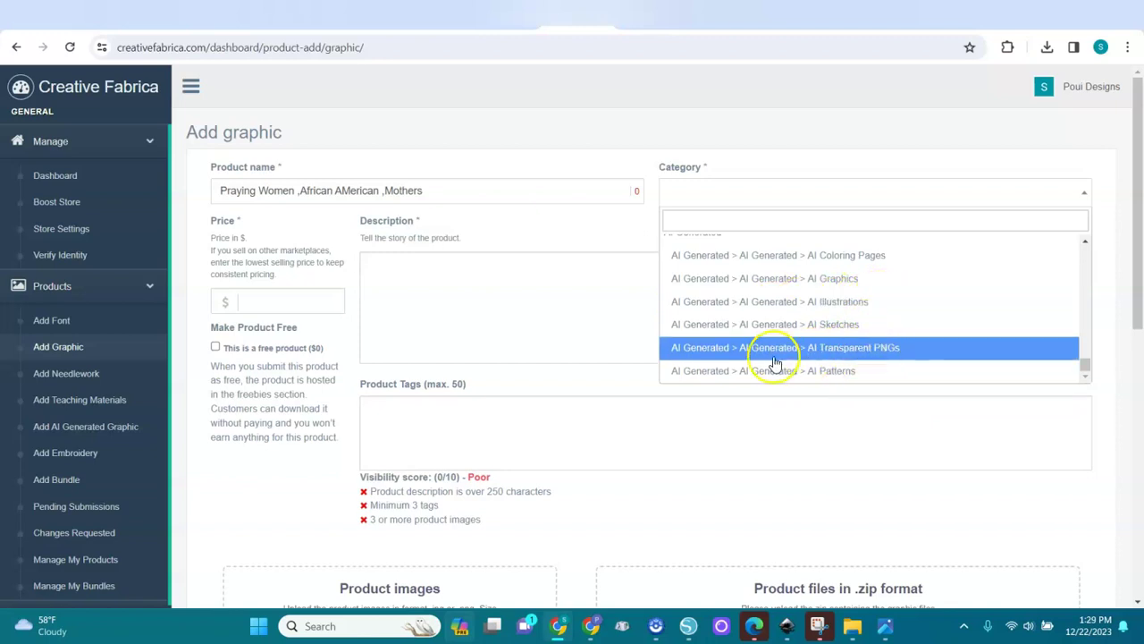
{"action": "left_click", "coordinate": [854, 348]}
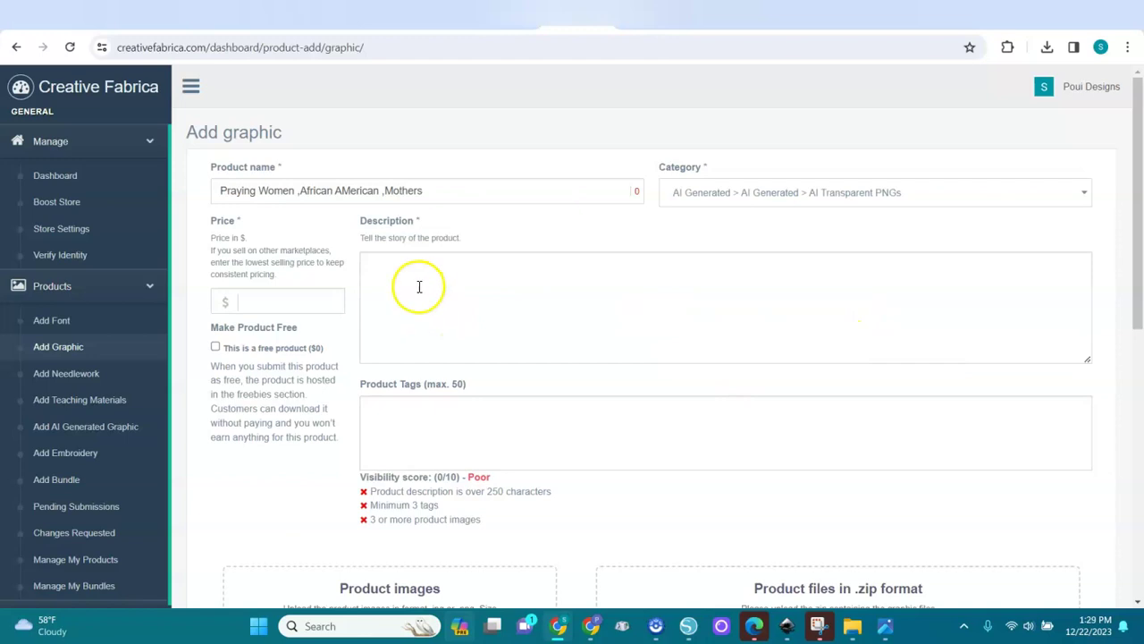
Begin the product description with the line "5 Praying Women images in PDF file"
{"action": "left_click", "coordinate": [509, 283]}
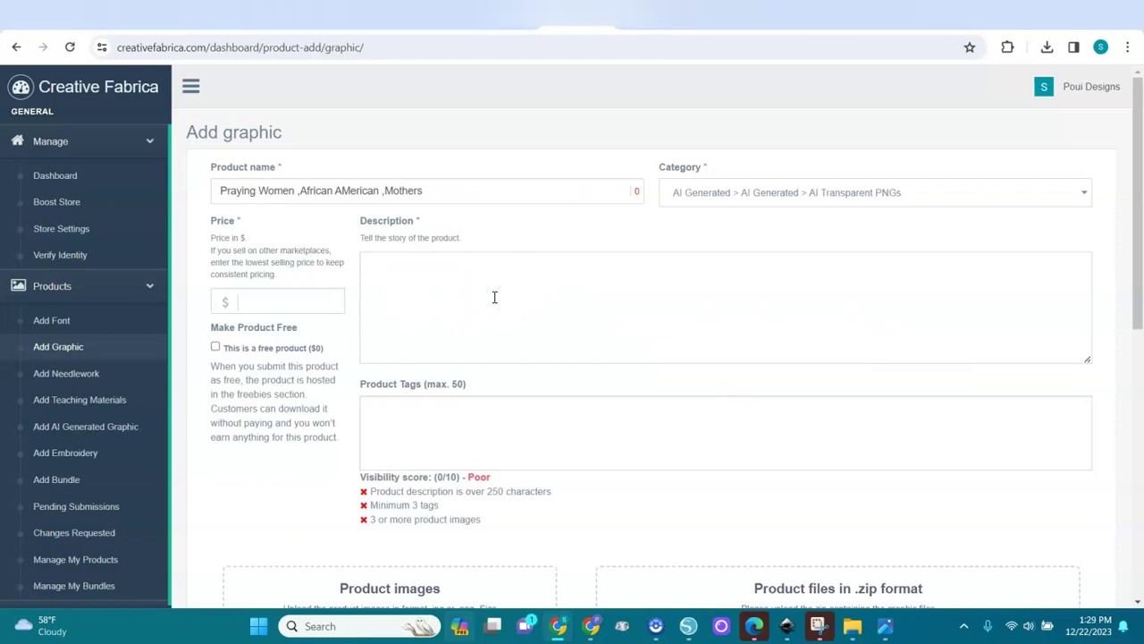
{"action": "type", "text": "5 Praying WOmen"}
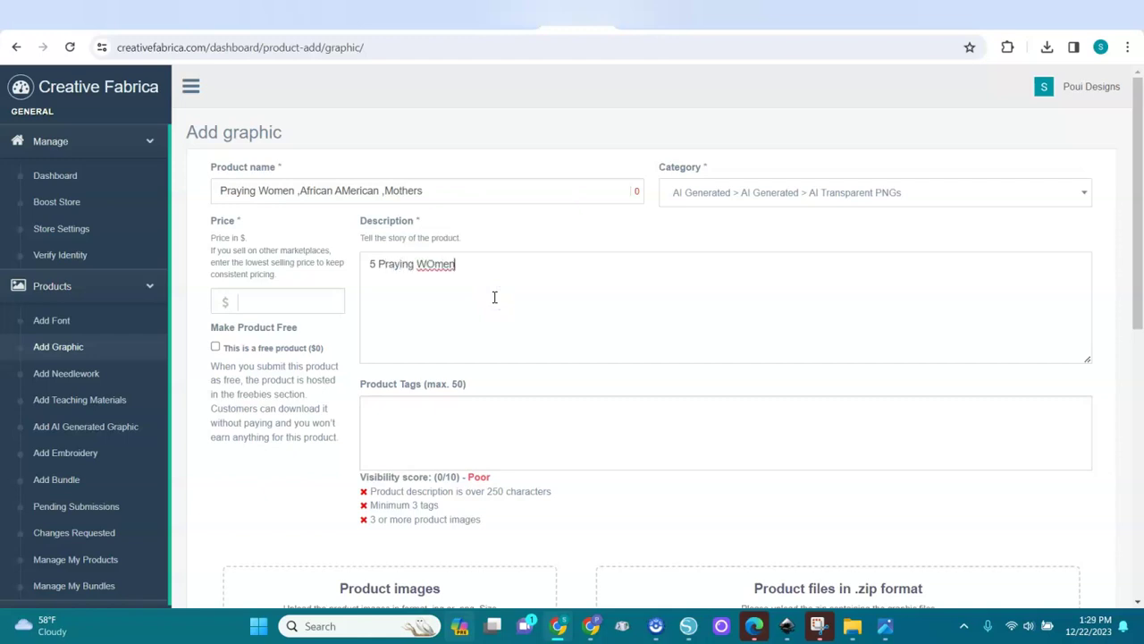
{"action": "key", "text": "BackSpace"}
{"action": "key", "text": "BackSpace"}
{"action": "key", "text": "BackSpace"}
{"action": "key", "text": "BackSpace"}
{"action": "type", "text": "omen "}
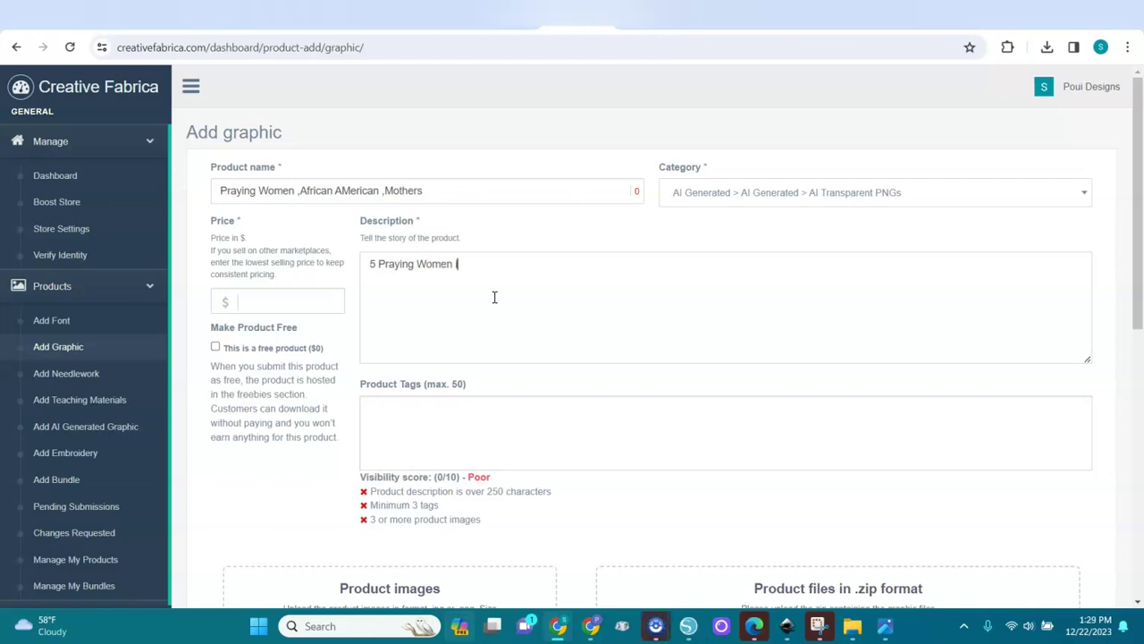
{"action": "type", "text": "imah"}
{"action": "type", "text": "ges "}
{"action": "type", "text": "in PDF ("}
{"action": "type", "text": "file"}
Add the line "The size : 8.5x11 inch" to the description, below a blank line
{"action": "type", "text": "The size "}
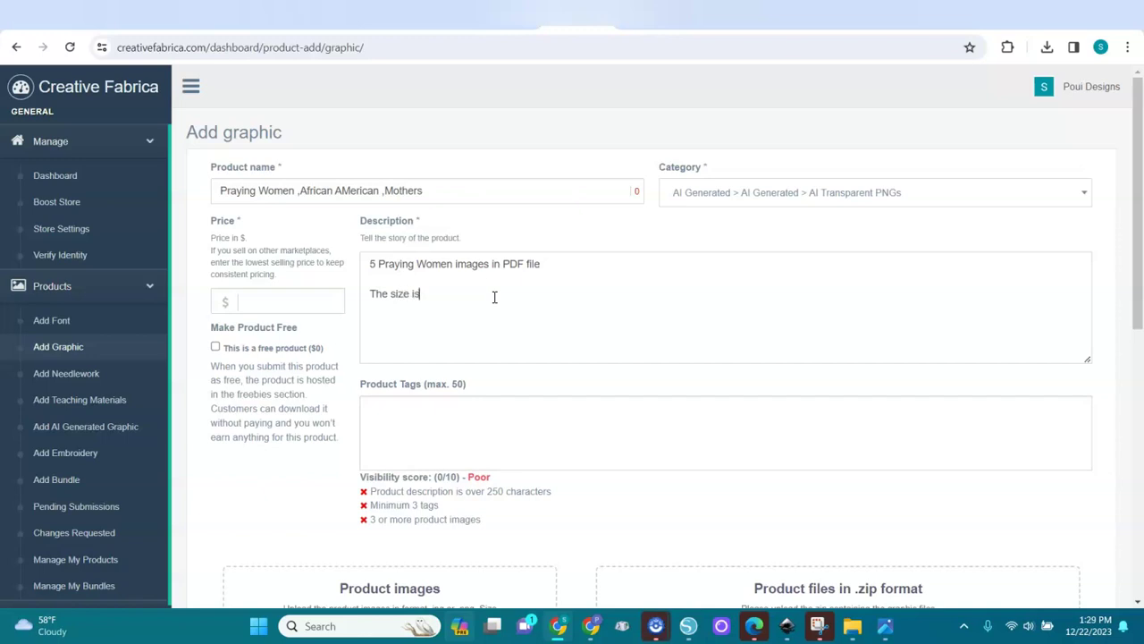
{"action": "type", "text": ": "}
{"action": "type", "text": "8.5x11 "}
{"action": "type", "text": "inc"}
{"action": "type", "text": "h"}
{"action": "key", "text": "Return"}
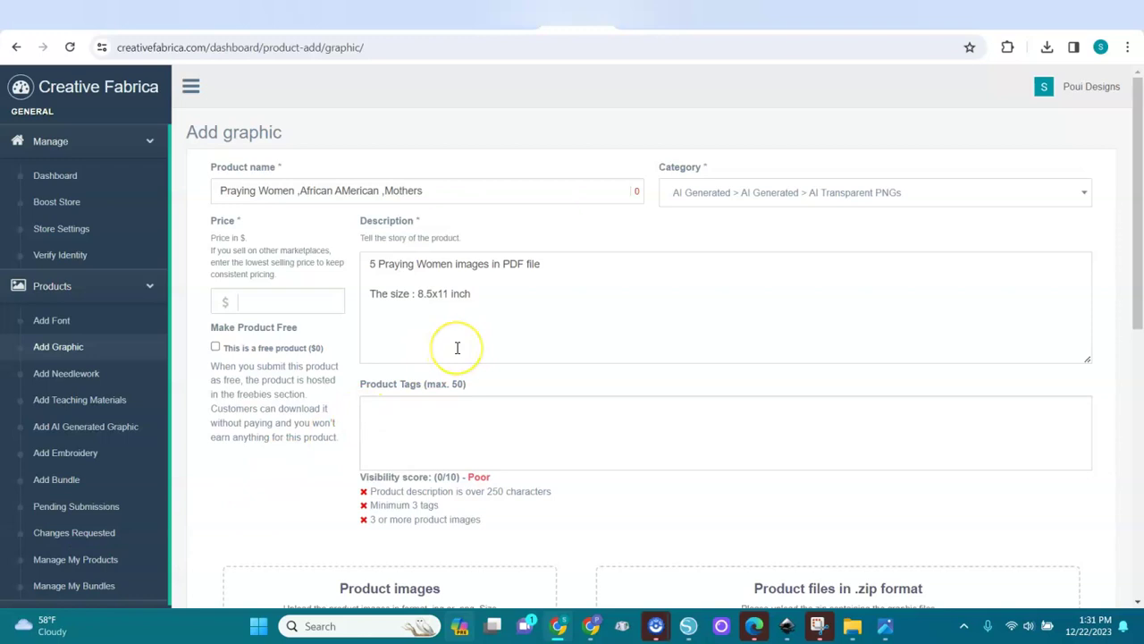
Add "These images are great for the creation of:" to the description, followed by the lines -Cards, -Bookmarks, -Notebook Covers and -Social Media Listings
{"action": "type", "text": "These "}
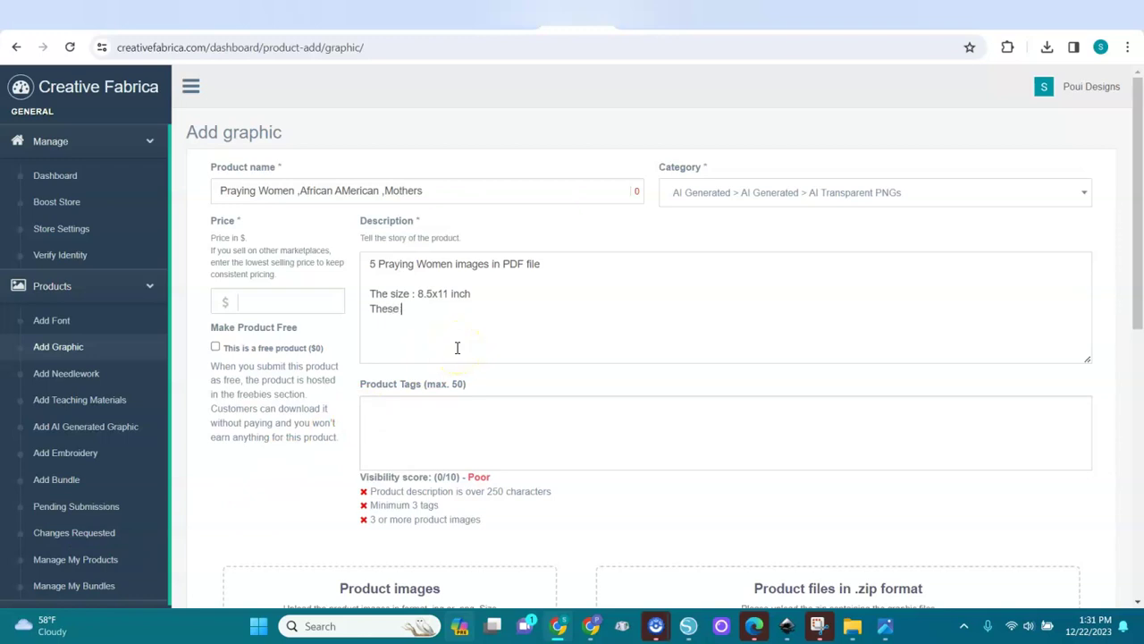
{"action": "type", "text": "images are great for the creation of:"}
{"action": "key", "text": "Return"}
{"action": "type", "text": "-Cards "}
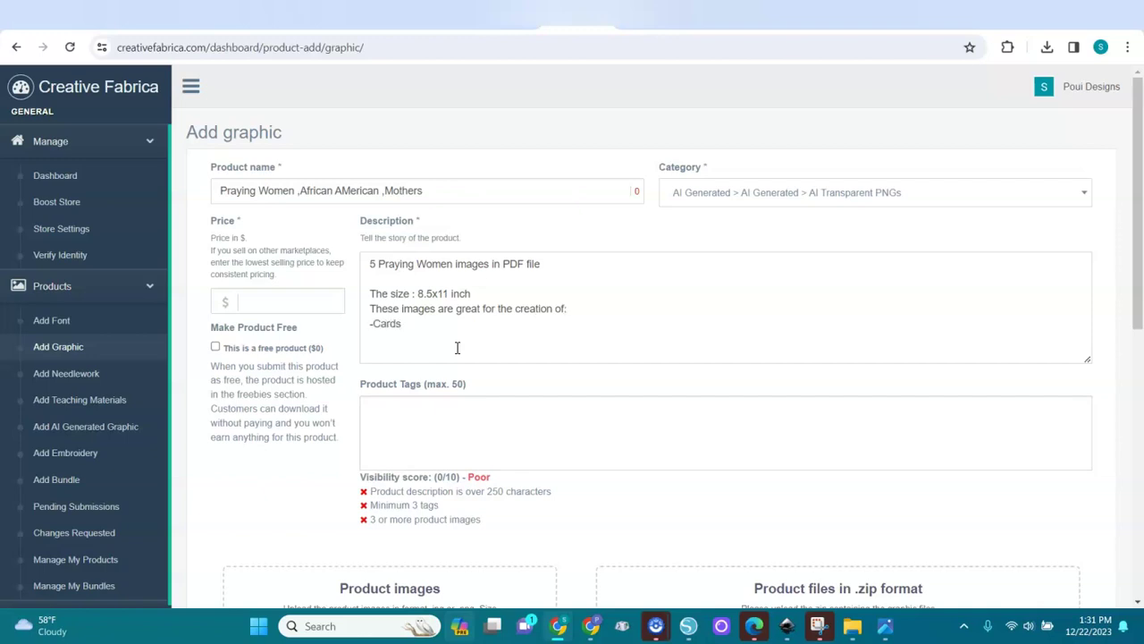
{"action": "type", "text": "-Bookmarks"}
{"action": "key", "text": "Return"}
{"action": "type", "text": "-"}
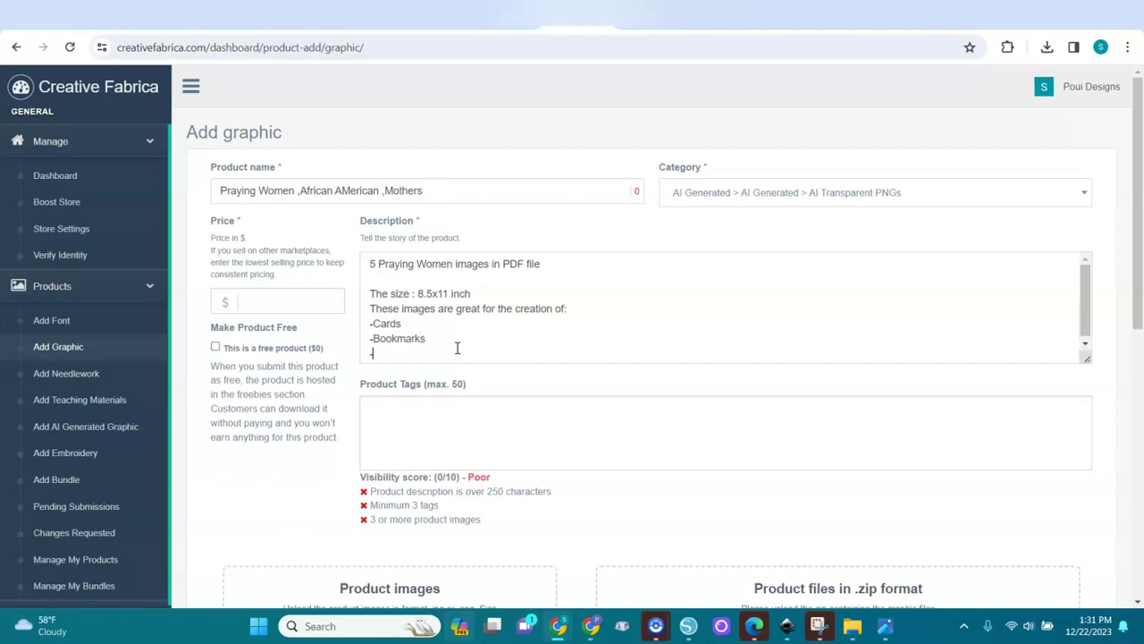
{"action": "type", "text": "Notebook Covers"}
{"action": "key", "text": "Return"}
{"action": "type", "text": "-"}
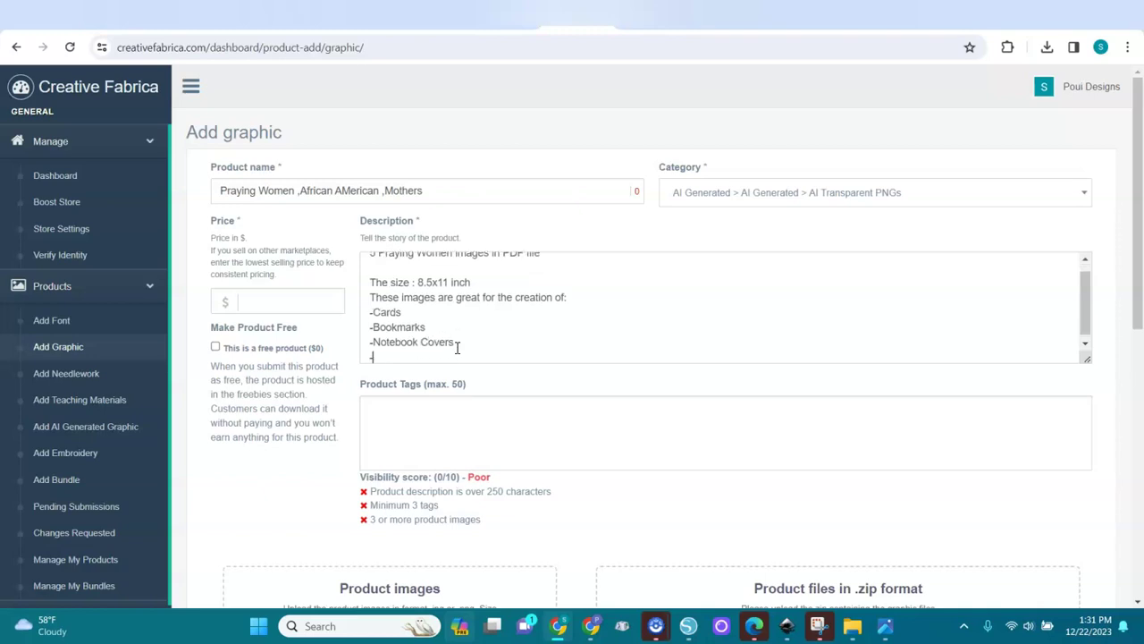
{"action": "type", "text": "Social Media Listings"}
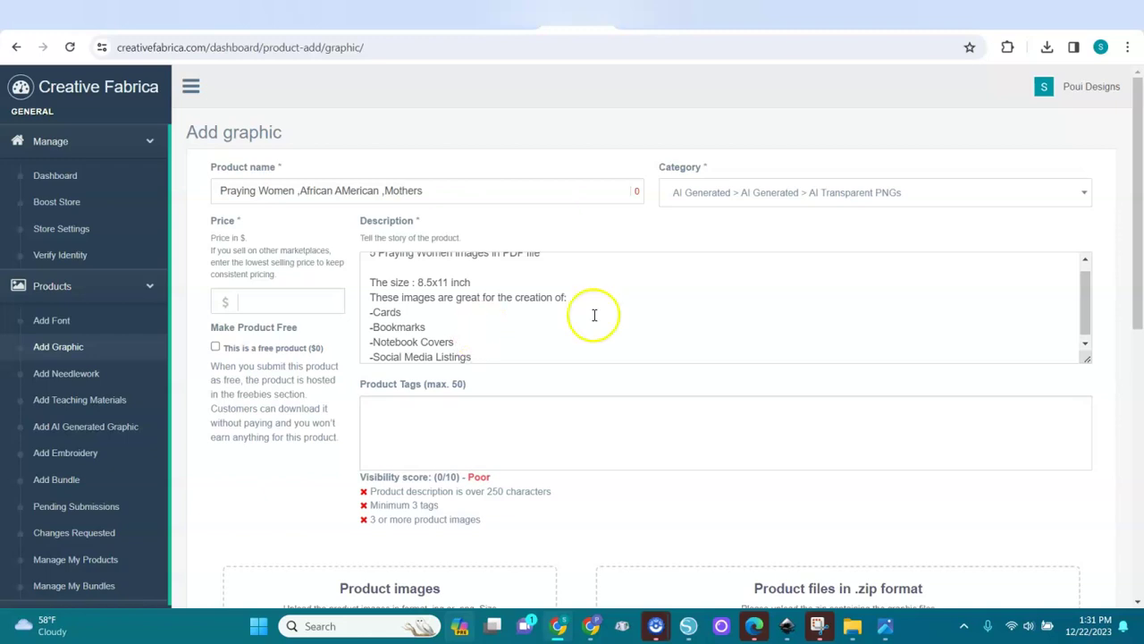
{"action": "left_click", "coordinate": [1088, 291]}
{"action": "left_click_drag", "start_coordinate": [1088, 291], "coordinate": [1088, 337]}
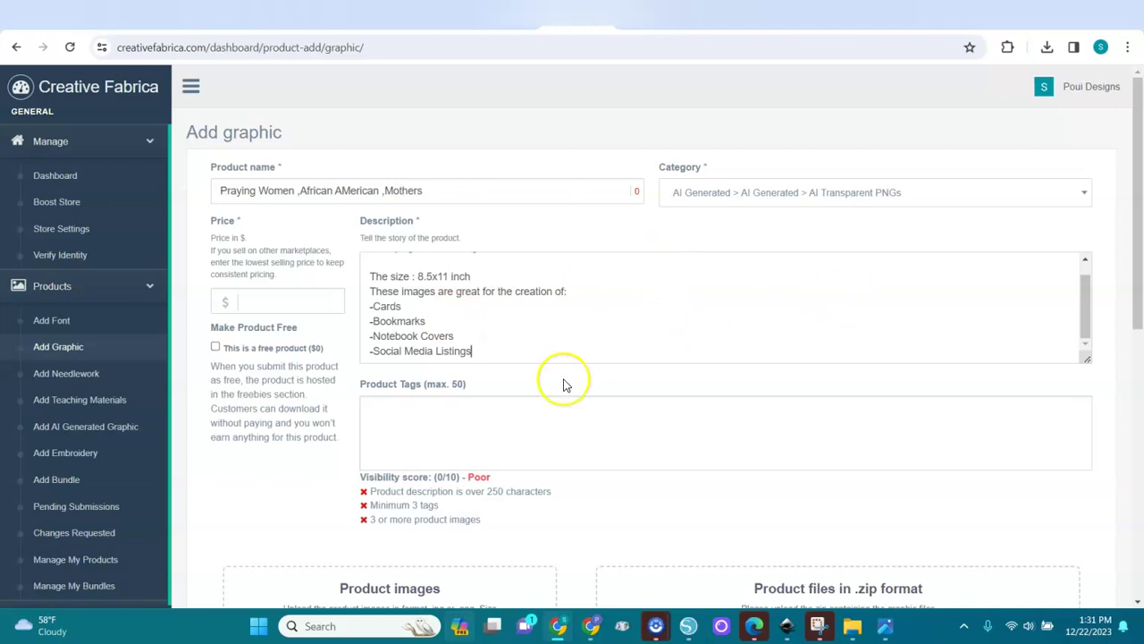
Add the product tags Praying Women, African American, Braided Hairstyle and Mothers
{"action": "left_click", "coordinate": [478, 422]}
{"action": "type", "text": "praying women"}
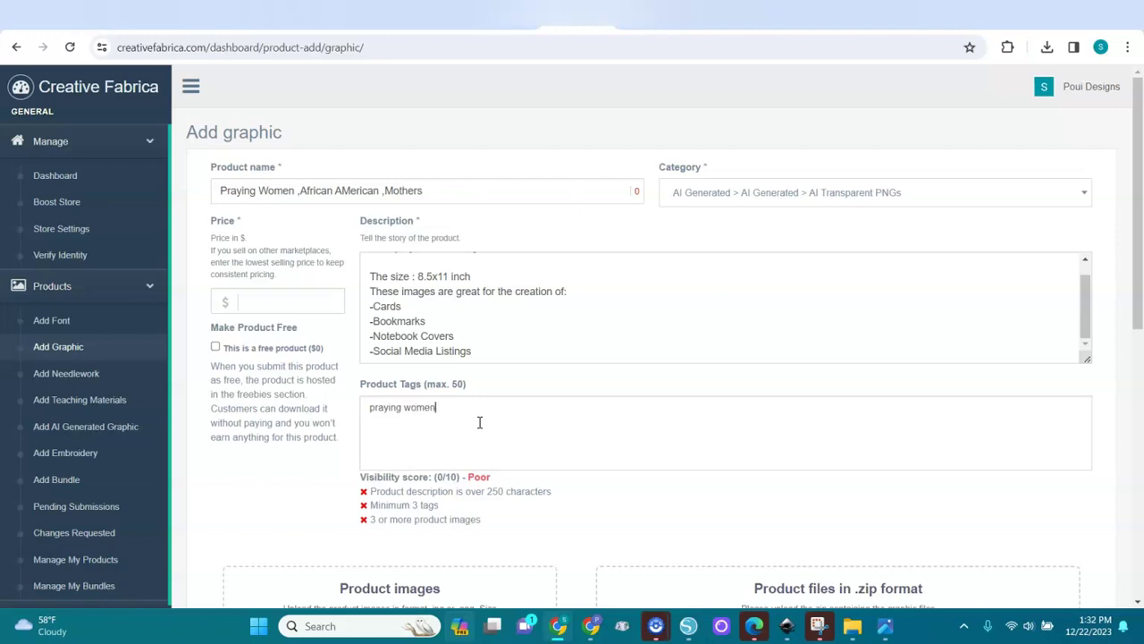
{"action": "key", "text": "Return"}
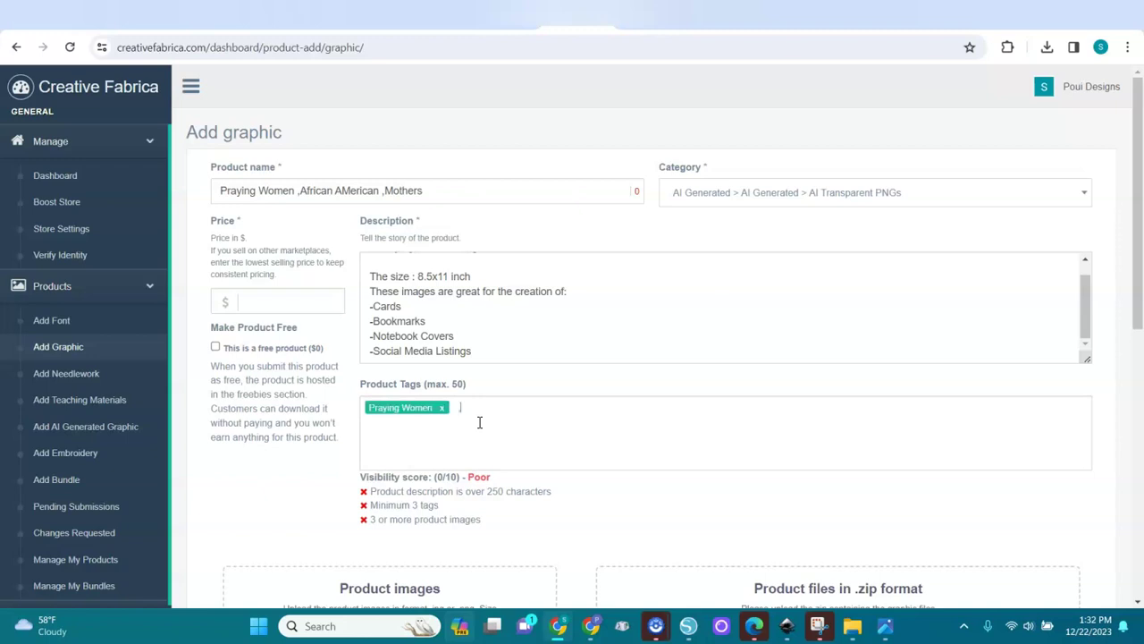
{"action": "type", "text": "african american"}
{"action": "key", "text": "Return"}
{"action": "type", "text": "braided hairs"}
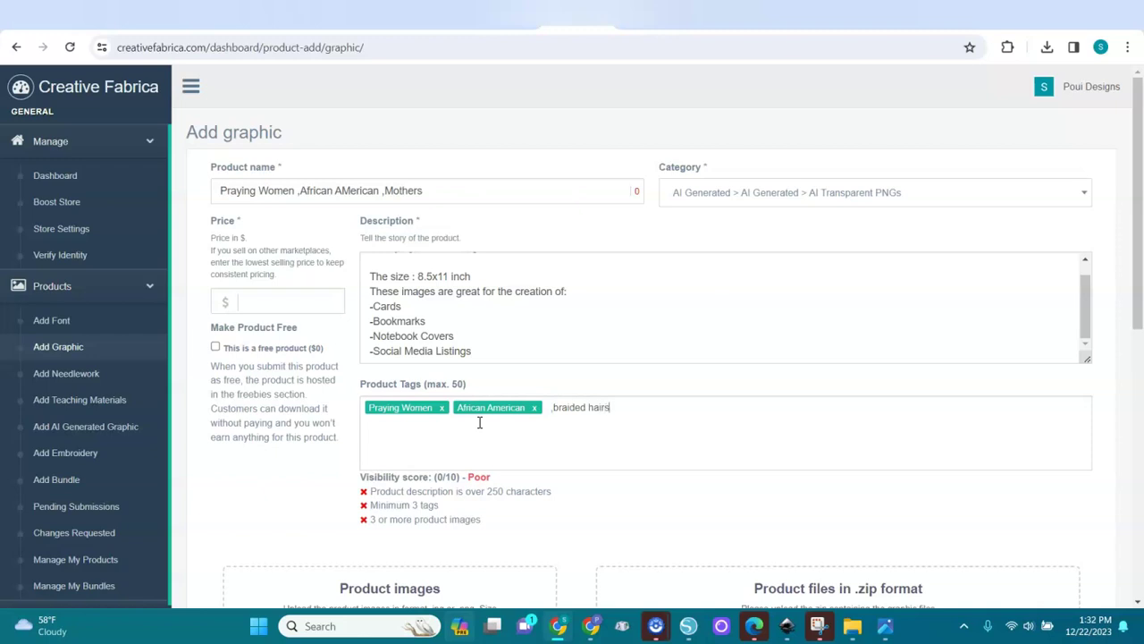
{"action": "type", "text": "tyle"}
{"action": "key", "text": "Return"}
{"action": "type", "text": ",mothers"}
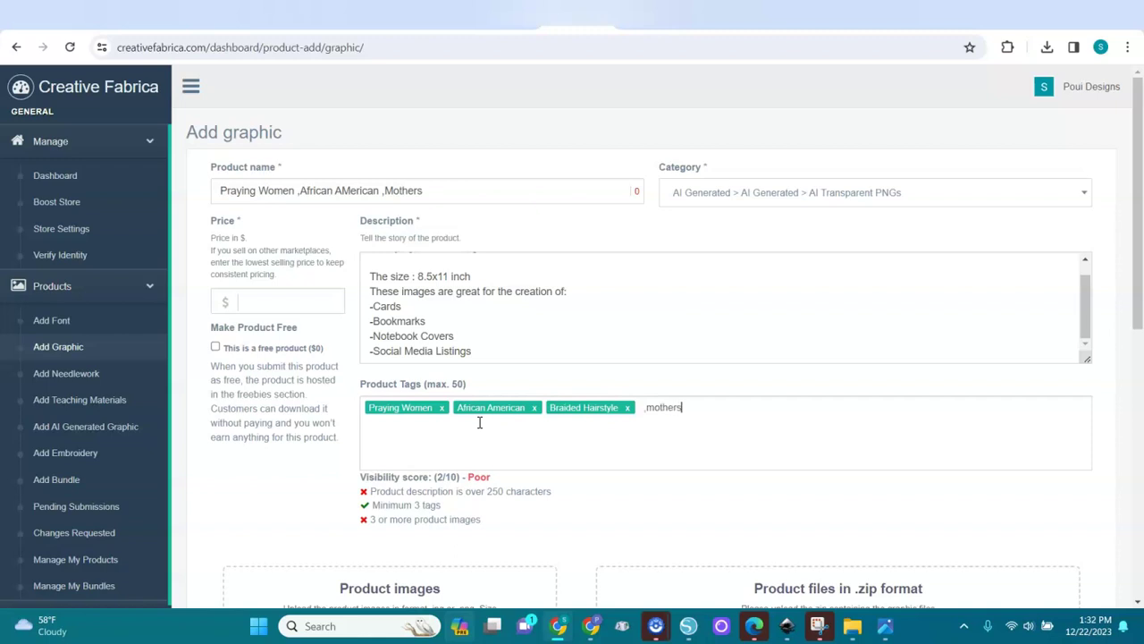
{"action": "key", "text": "Return"}
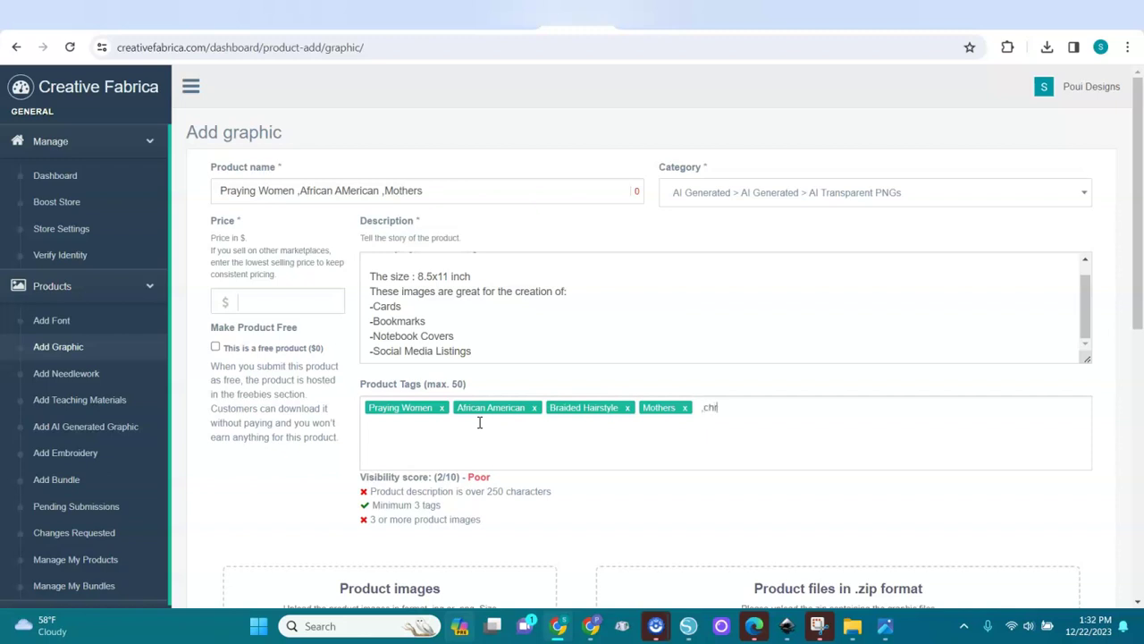
Add the product tags Christians, Modest Dressed Women and Praying Mothers
{"action": "type", "text": "ans,mod"}
{"action": "type", "text": "es"}
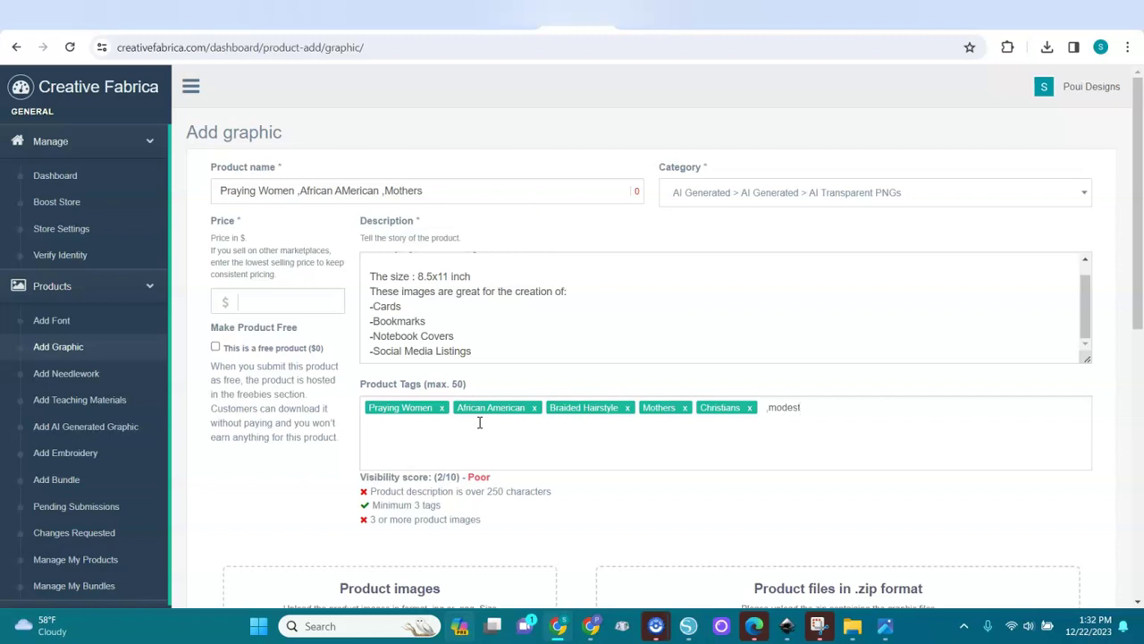
{"action": "type", "text": "t dressed women"}
{"action": "type", "text": ","}
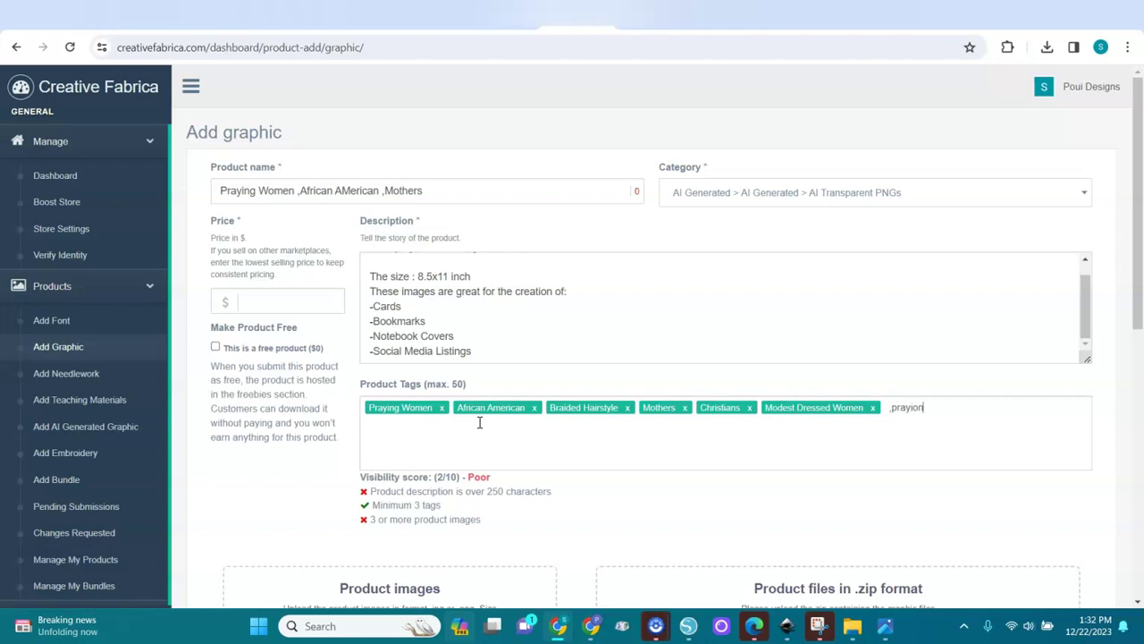
{"action": "type", "text": "praying wome"}
{"action": "key", "text": "ctrl+a"}
{"action": "key", "text": "BackSpace"}
{"action": "type", "text": ",praying mothers,"}
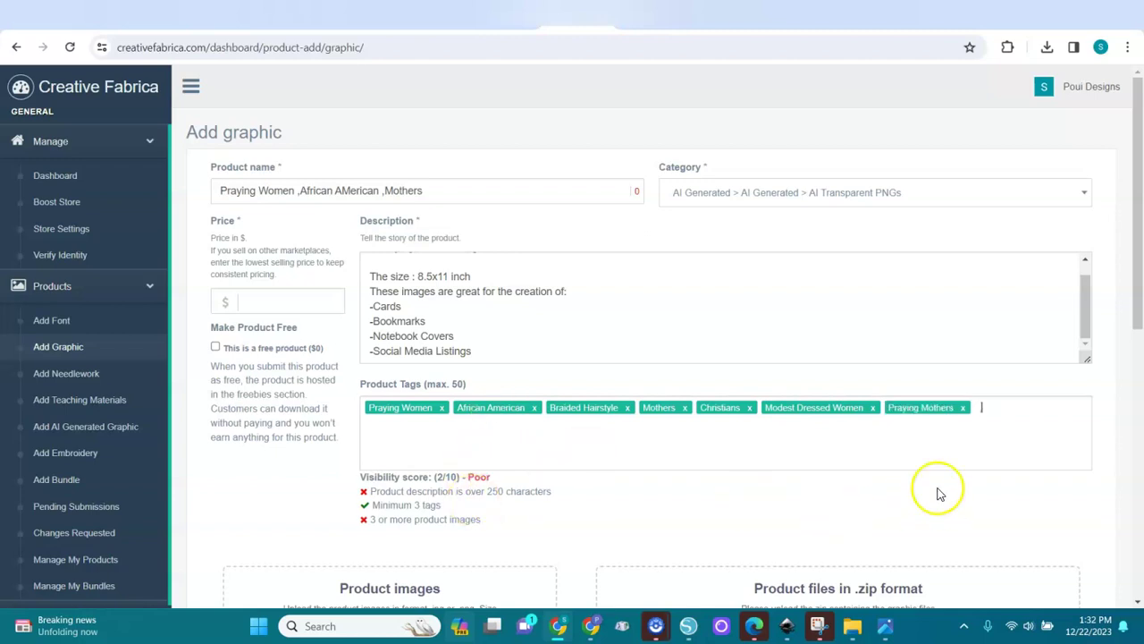
Try to submit the product with Consider for Pick 'n' Mix enabled and the designer terms & conditions accepted
{"action": "left_click", "coordinate": [1138, 308]}
{"action": "left_click_drag", "start_coordinate": [1138, 309], "coordinate": [1138, 567]}
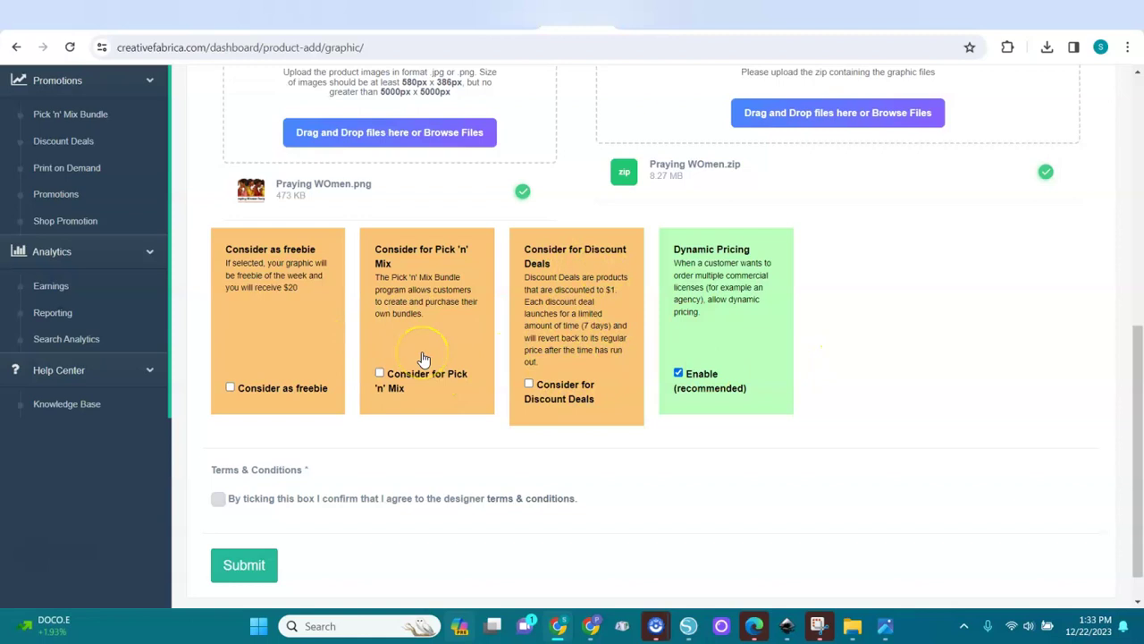
{"action": "left_click", "coordinate": [379, 373]}
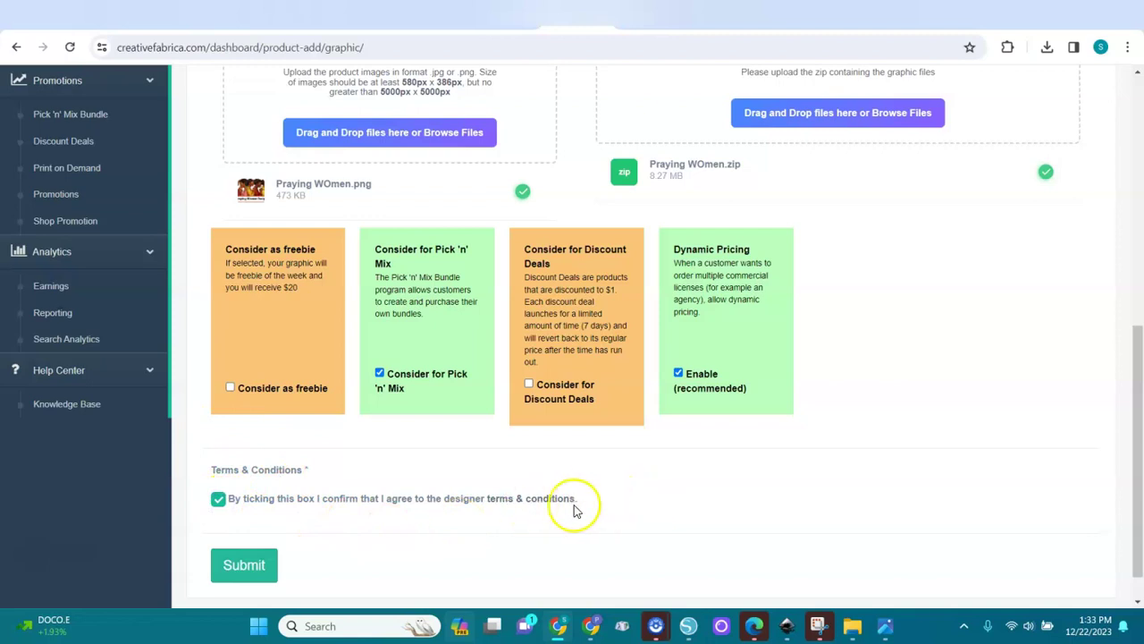
{"action": "left_click", "coordinate": [245, 565]}
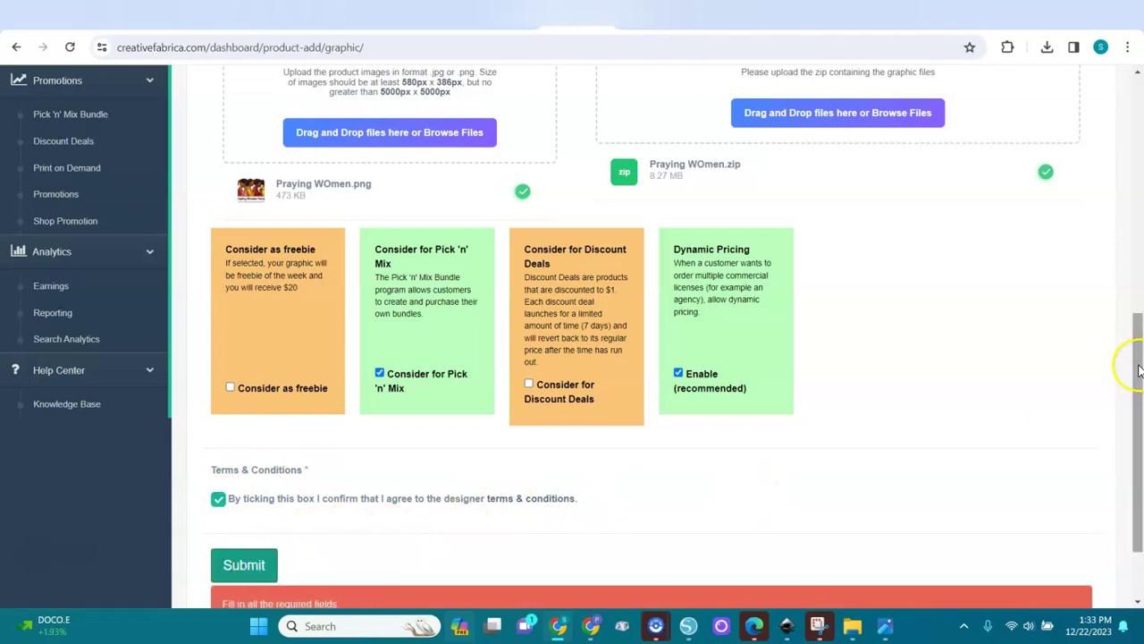
{"action": "left_click_drag", "start_coordinate": [1139, 369], "coordinate": [1139, 416]}
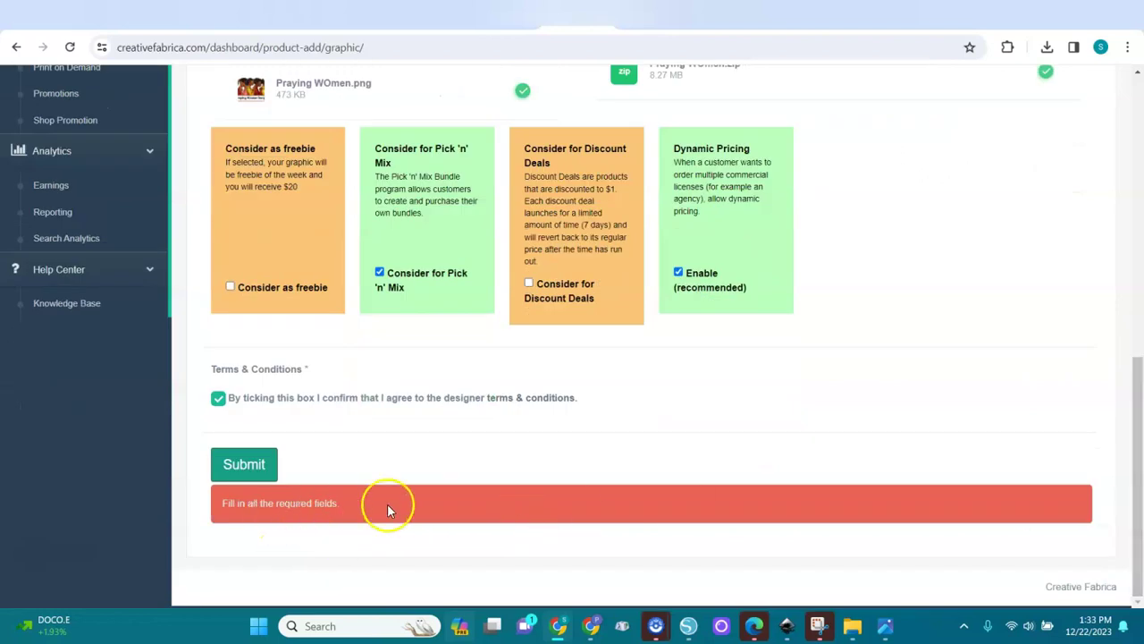
Set the product price to $6.00 and submit the graphic product form
{"action": "left_click_drag", "start_coordinate": [1132, 451], "coordinate": [1137, 128]}
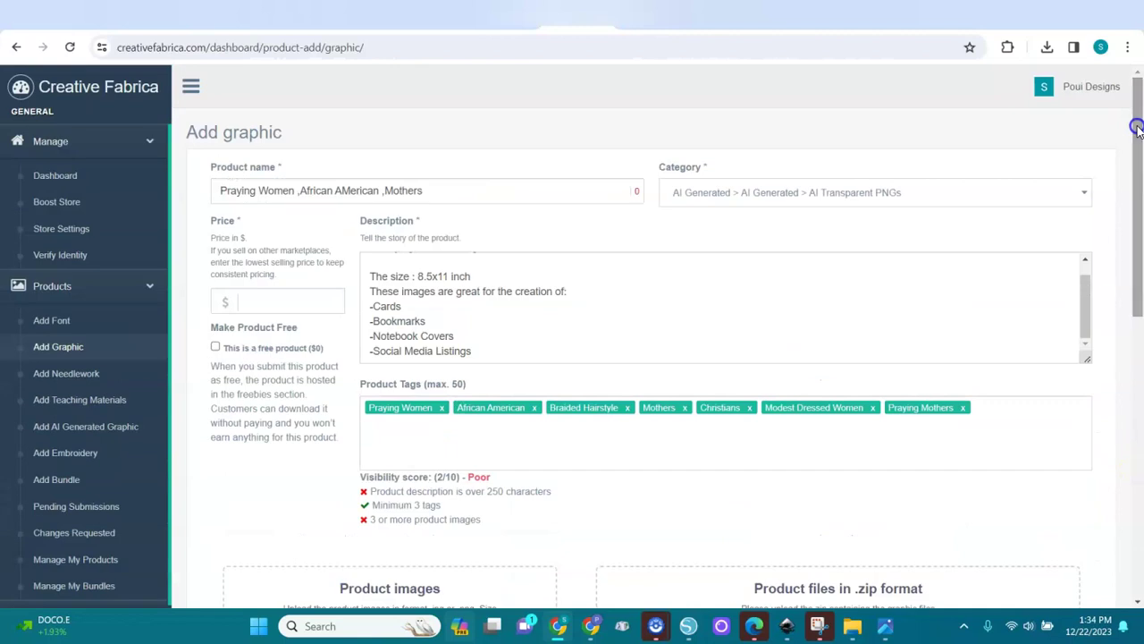
{"action": "left_click", "coordinate": [281, 300]}
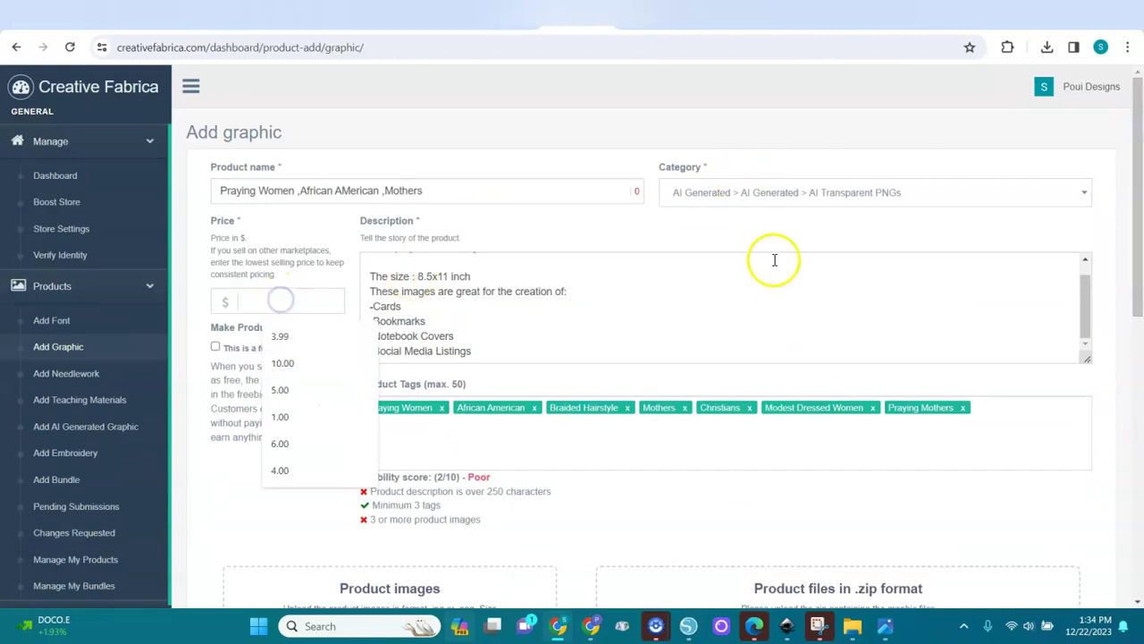
{"action": "left_click", "coordinate": [1140, 188]}
{"action": "left_click_drag", "start_coordinate": [1140, 188], "coordinate": [1140, 315]}
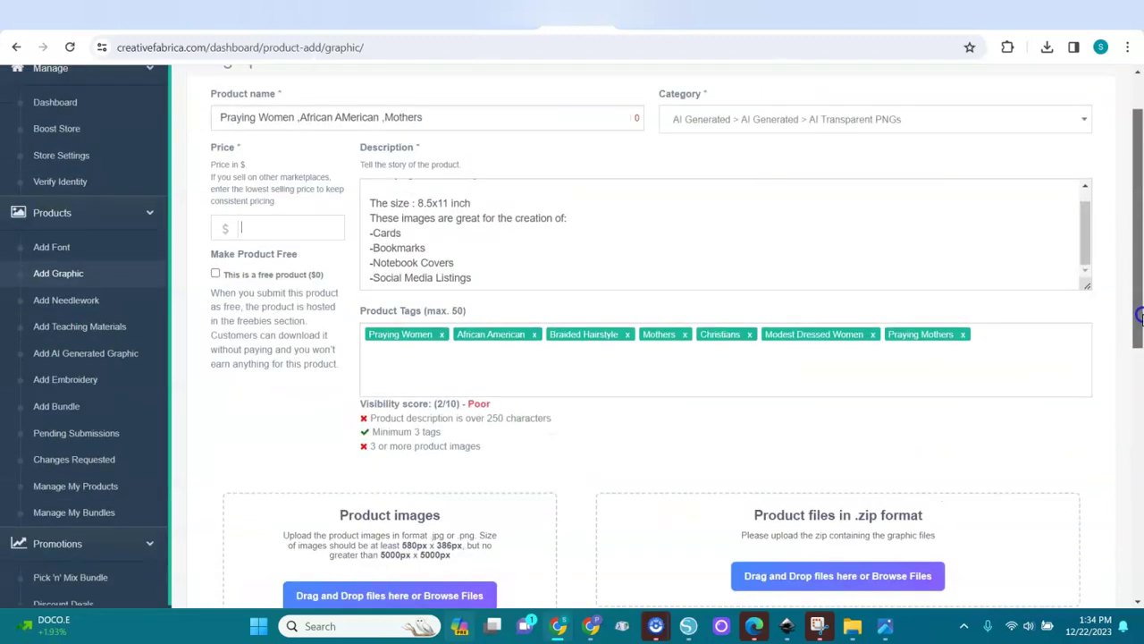
{"action": "left_click", "coordinate": [264, 228]}
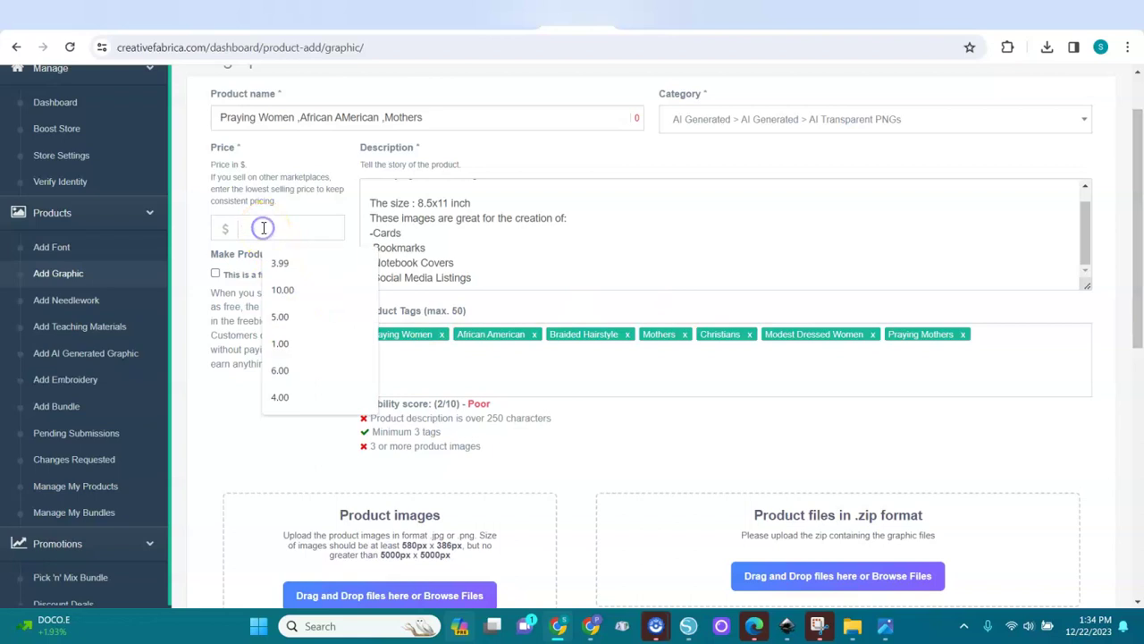
{"action": "left_click", "coordinate": [256, 230]}
{"action": "type", "text": "6"}
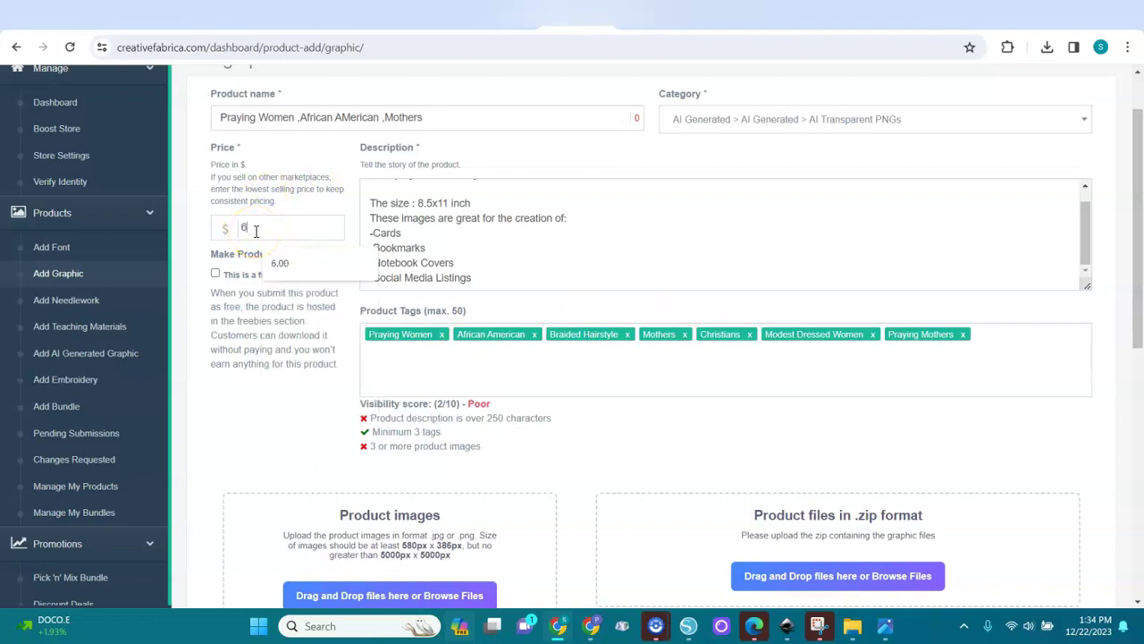
{"action": "left_click", "coordinate": [284, 262]}
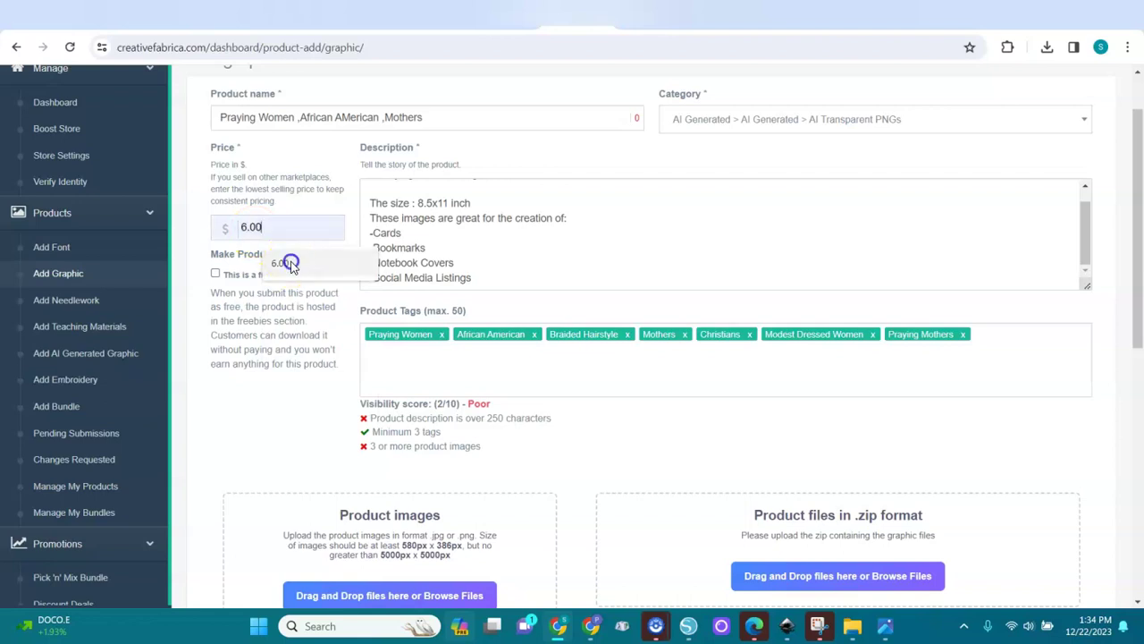
{"action": "left_click_drag", "start_coordinate": [1137, 217], "coordinate": [1140, 550]}
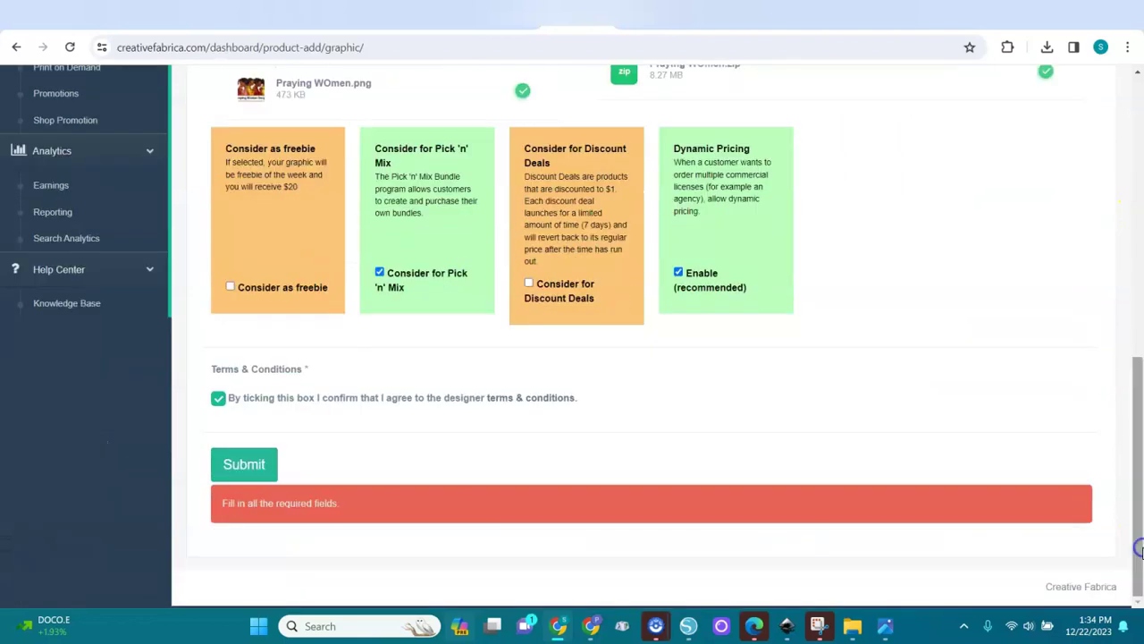
{"action": "left_click", "coordinate": [244, 464]}
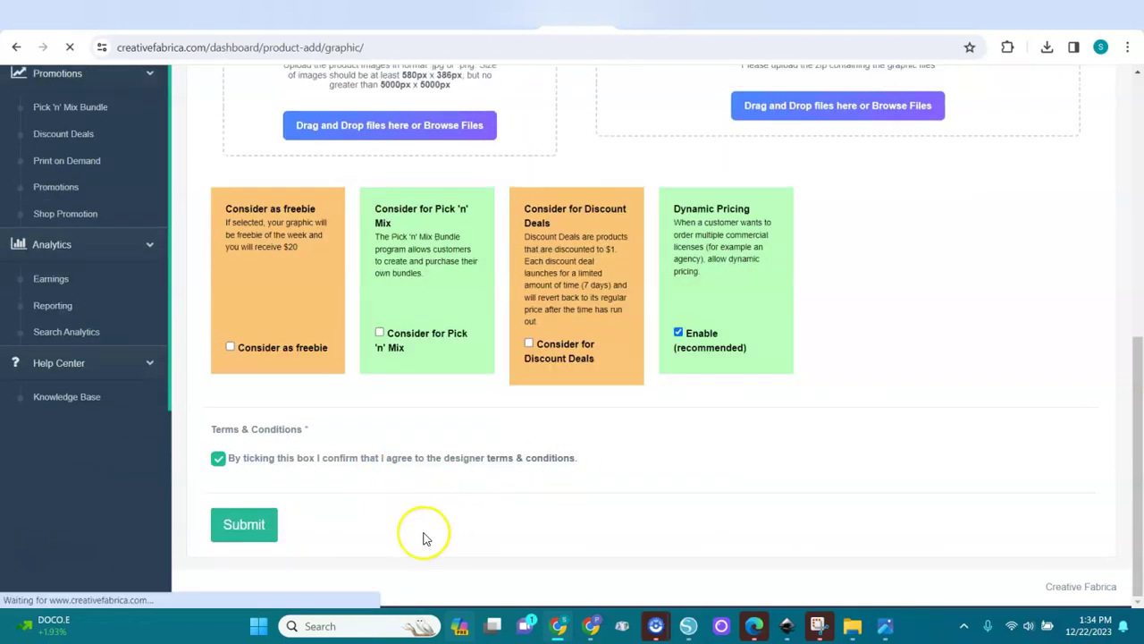